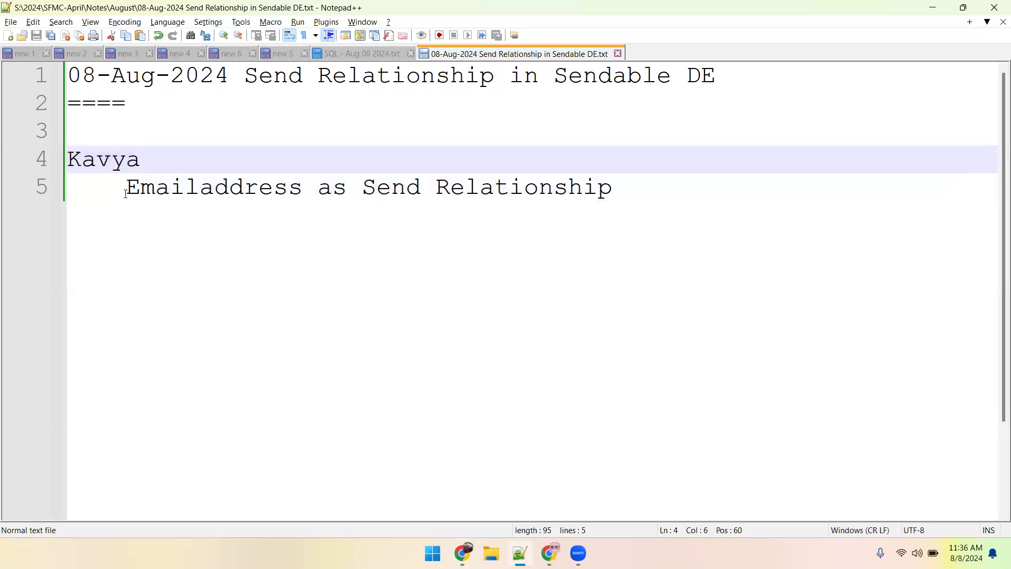
pyautogui.moveTo(363, 192); pyautogui.dragTo(631, 187)
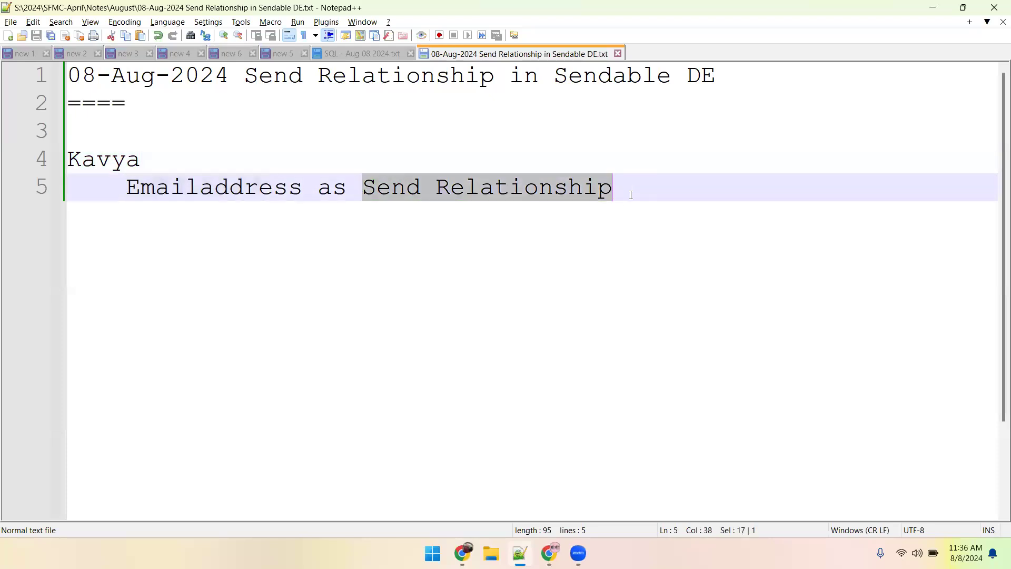
pyautogui.click(544, 255)
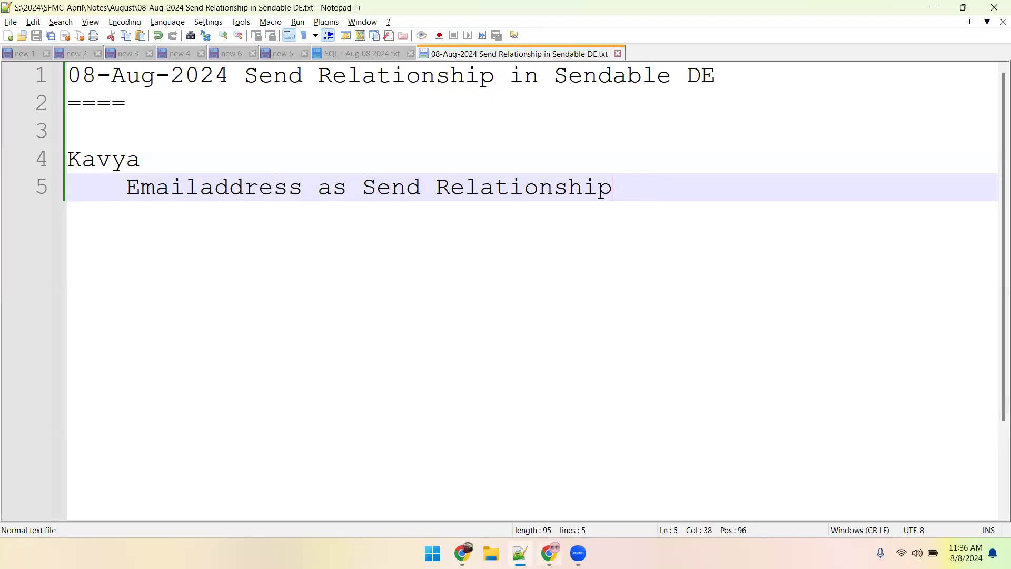
# Switch to Marketing Cloud Email Studio in Chrome and open the All Subscribers list.
pyautogui.moveTo(549, 553)
pyautogui.moveTo(550, 553); pyautogui.dragTo(577, 552)
pyautogui.click(578, 553)
pyautogui.click(253, 14)
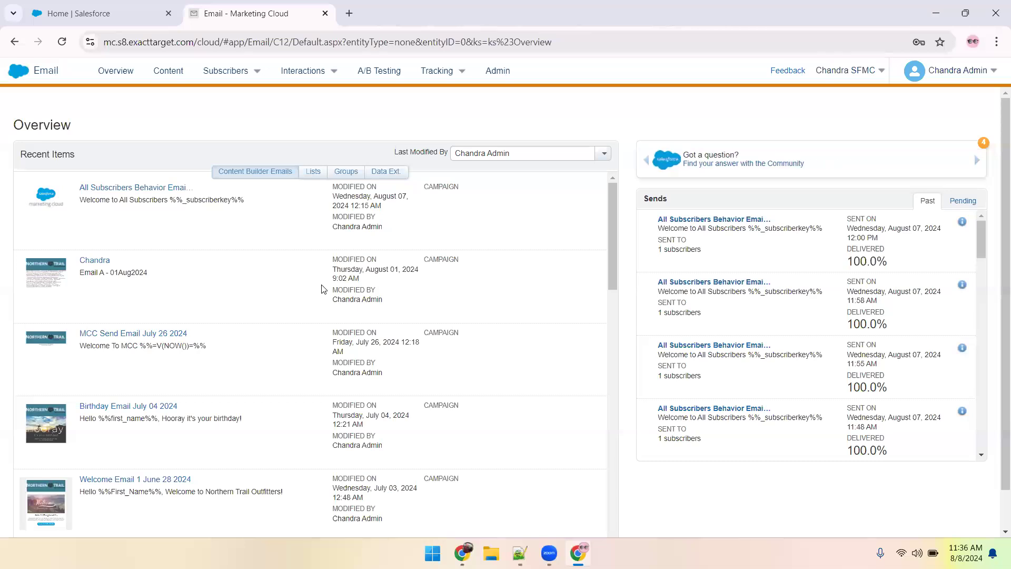
pyautogui.moveTo(237, 82)
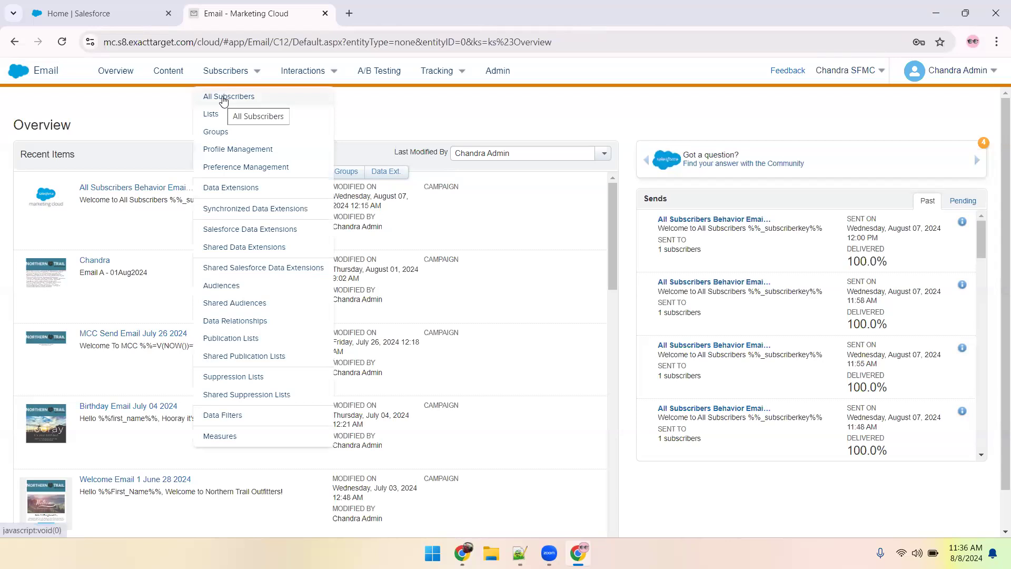
pyautogui.click(223, 97)
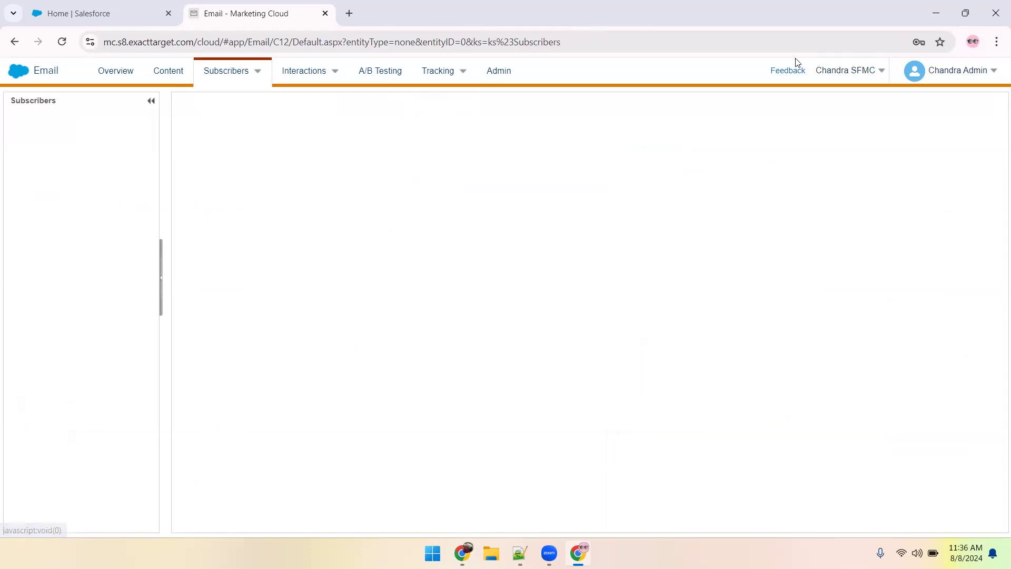
# Check the total subscriber count in the All Subscribers properties, and return to the subscriber records.
pyautogui.moveTo(931, 79)
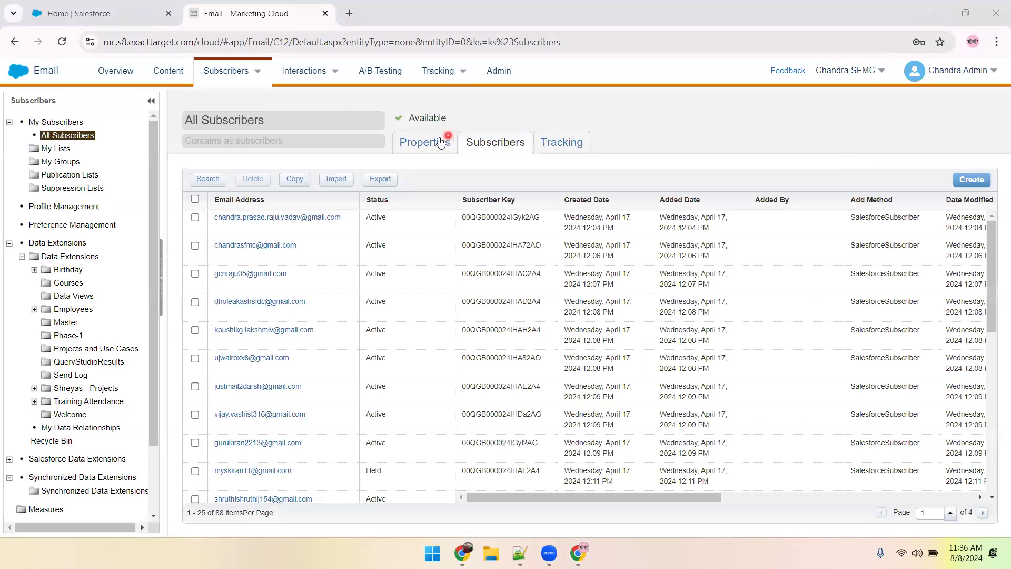
pyautogui.click(449, 142)
pyautogui.doubleClick(640, 194)
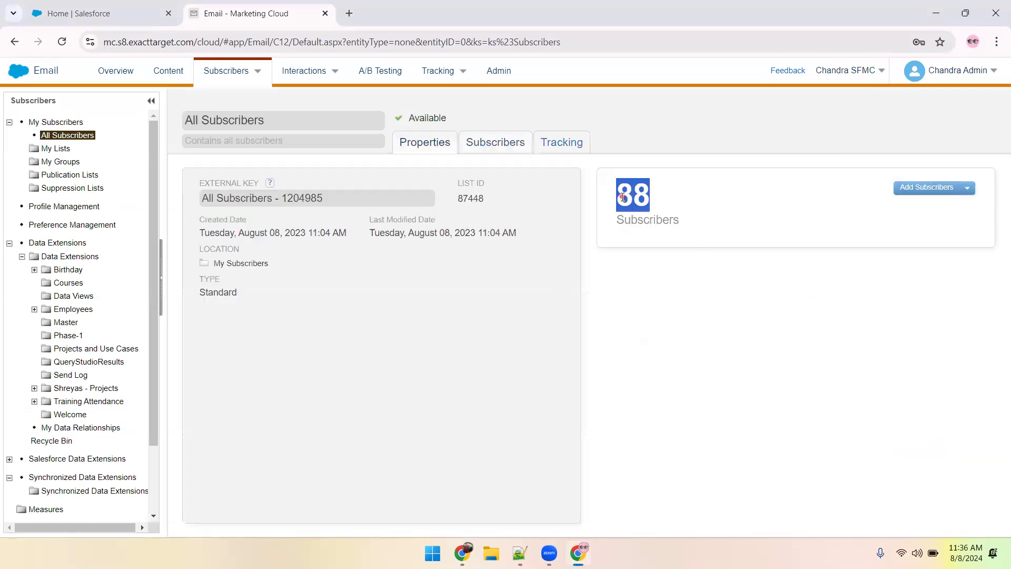
pyautogui.click(647, 269)
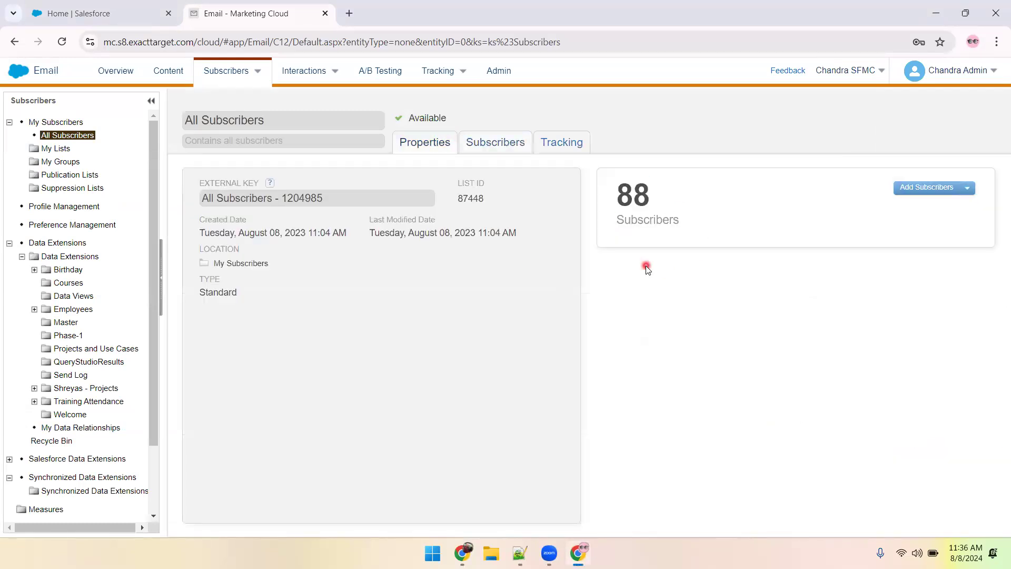
pyautogui.click(477, 151)
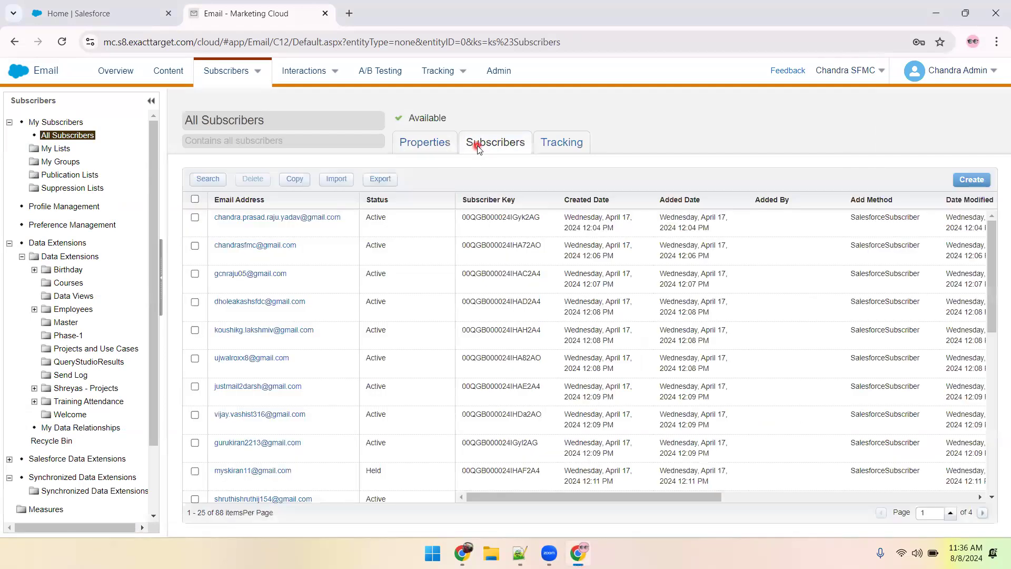
# Select all subscribers on the current page, look through them, and clear the selection.
pyautogui.click(195, 199)
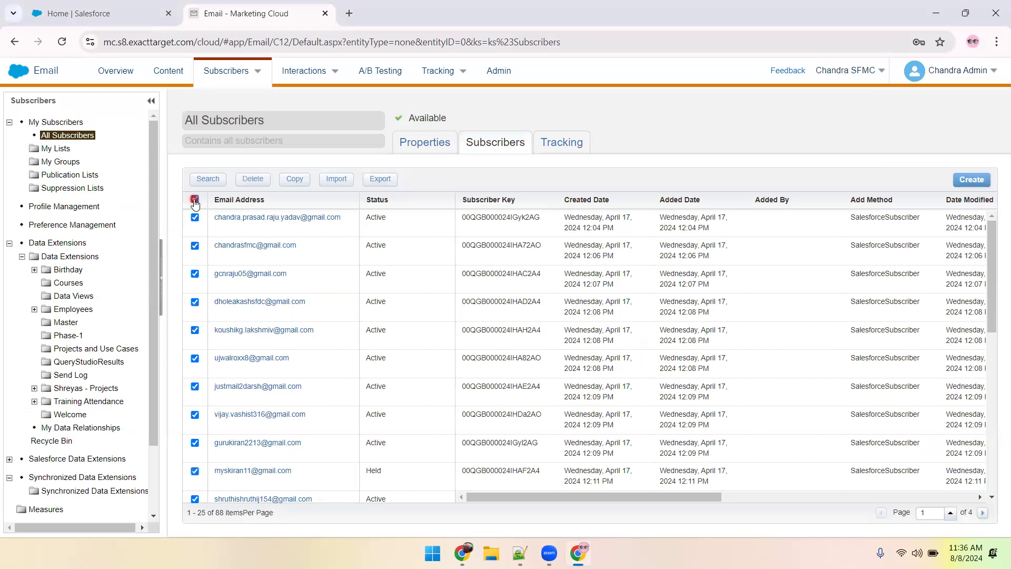
pyautogui.scroll(-2, 305, 350)
pyautogui.scroll(2, 307, 352)
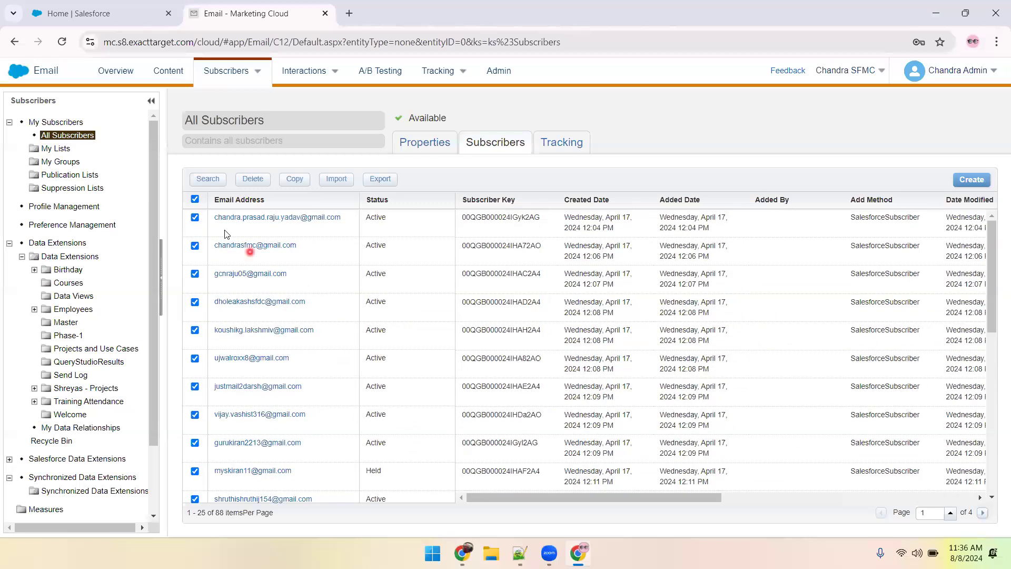
pyautogui.click(194, 199)
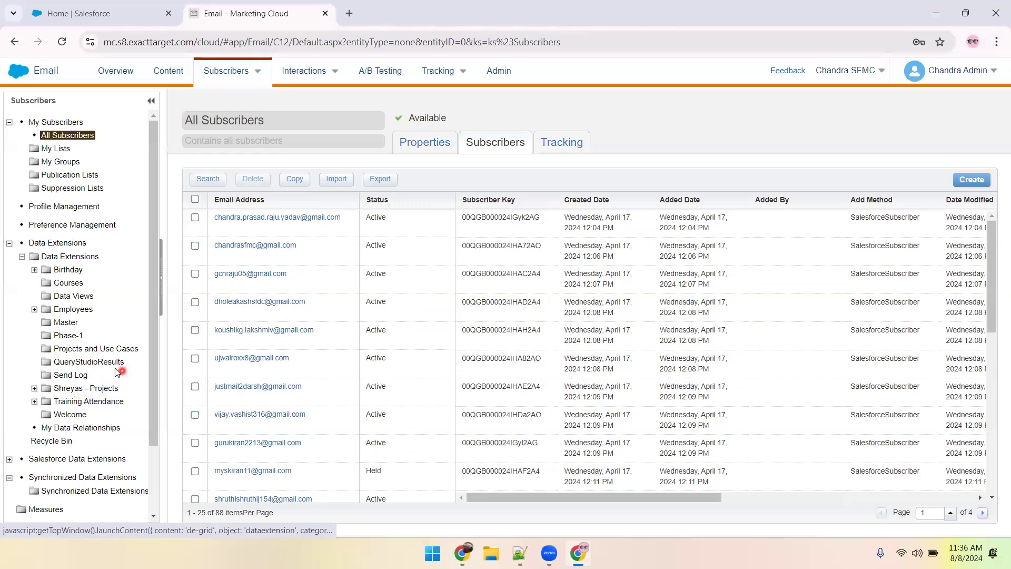
# Open the All_Subscribers_Example data extension in the Projects and Use Cases folder.
pyautogui.click(101, 348)
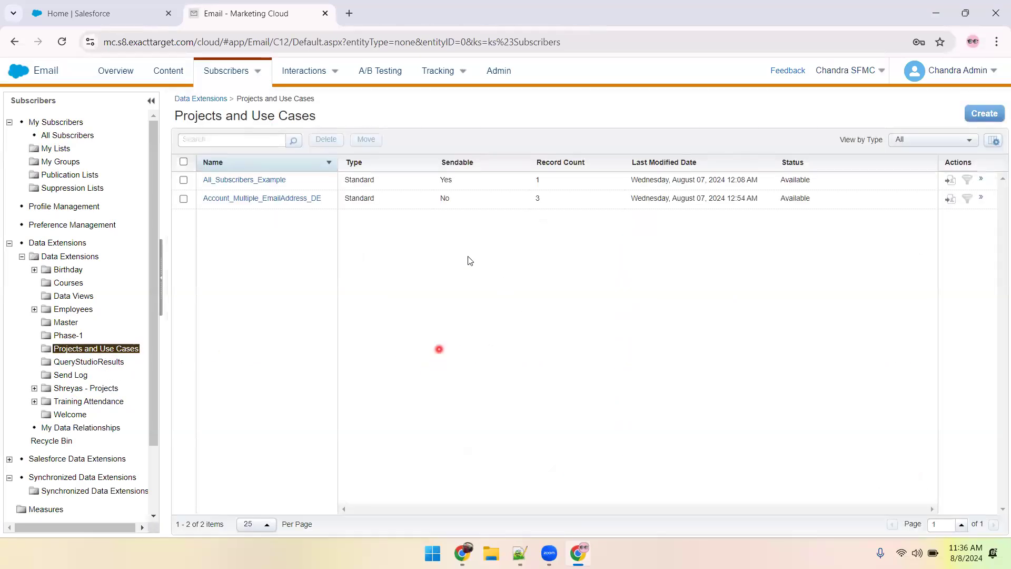
pyautogui.click(259, 184)
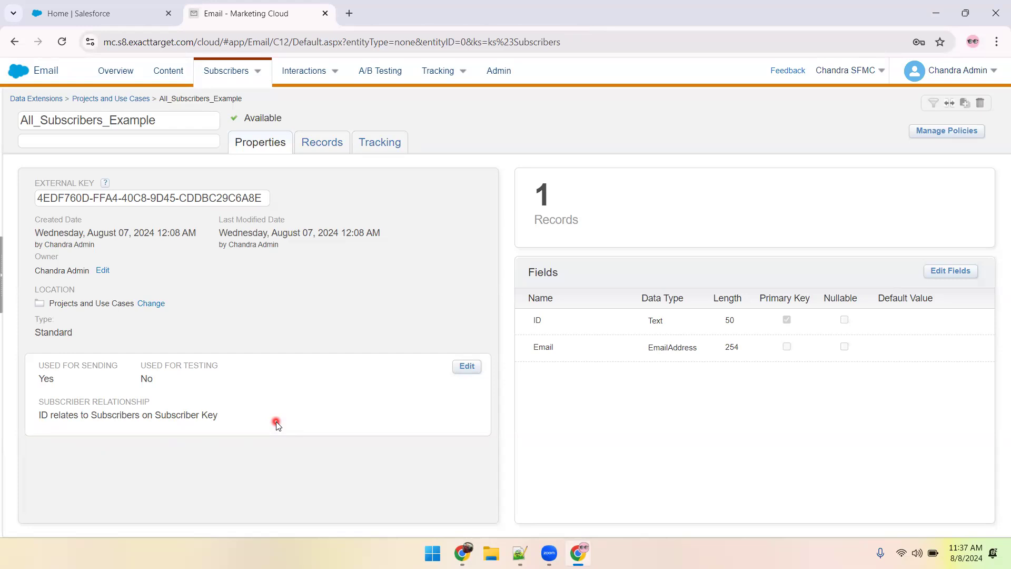
# Switch to Notepad++ and, while browsing for a file to open, move 07-August-2024 Multiple Email Address DE from Notes into its August folder.
pyautogui.hotkey('alt', 'Tab')
pyautogui.click(476, 420)
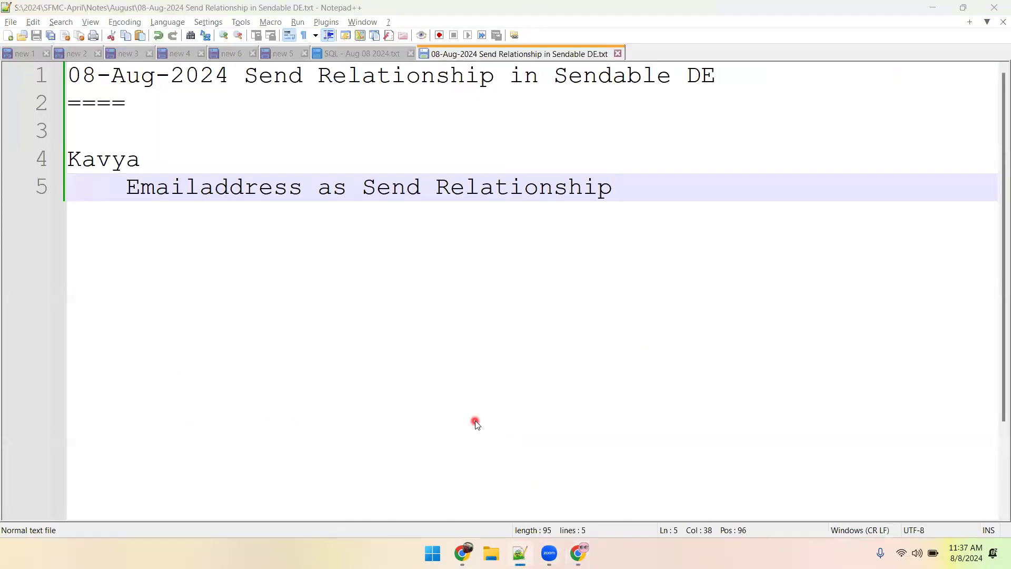
pyautogui.hotkey('ctrl', 'o')
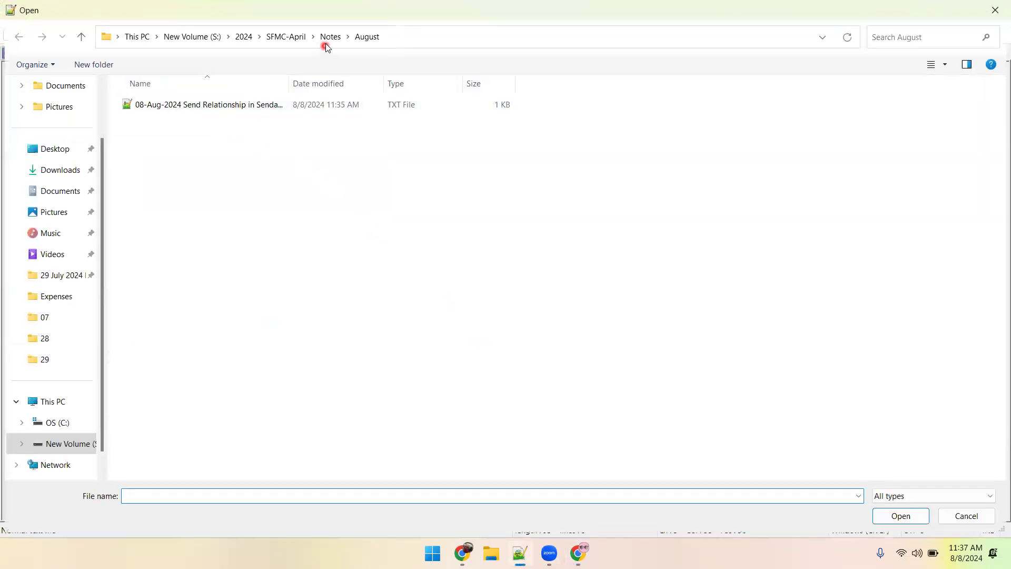
pyautogui.click(326, 42)
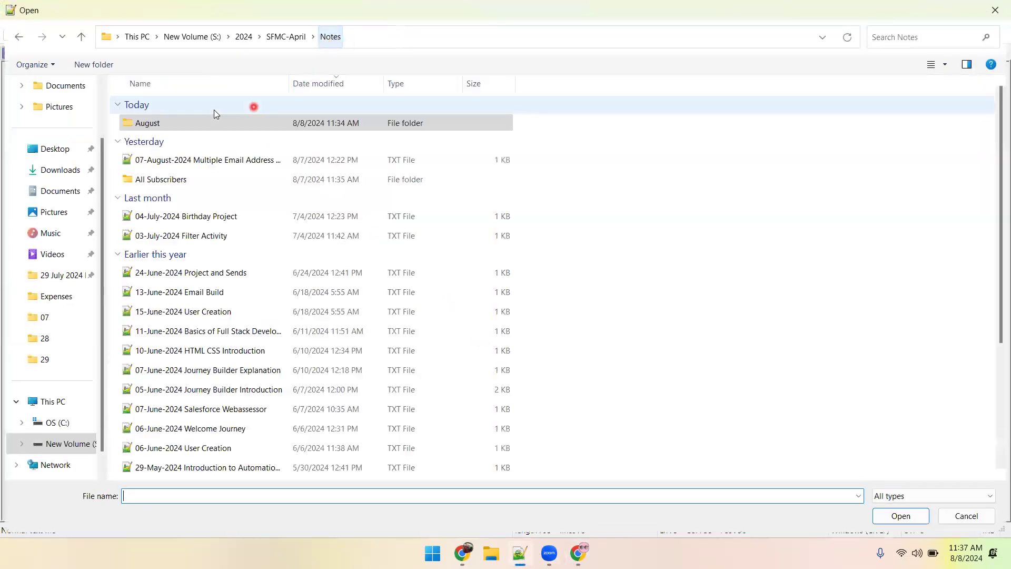
pyautogui.click(200, 161)
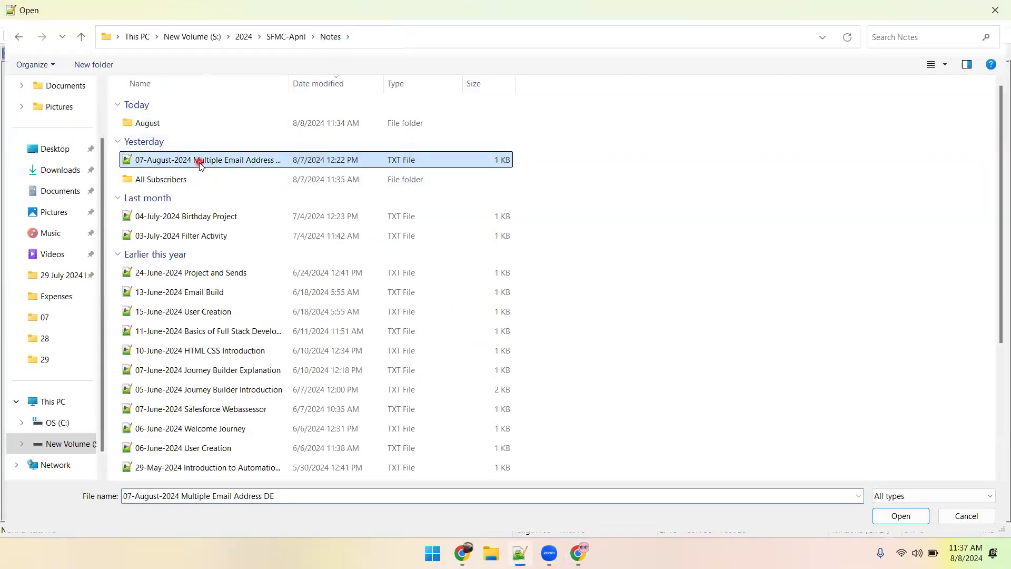
pyautogui.doubleClick(184, 126)
pyautogui.hotkey('ctrl', 'v')
# Open the notes file 07-August-2024 Multiple Email Address DE from the August folder and skim its field list.
pyautogui.click(234, 245)
pyautogui.click(231, 125)
pyautogui.press('Return')
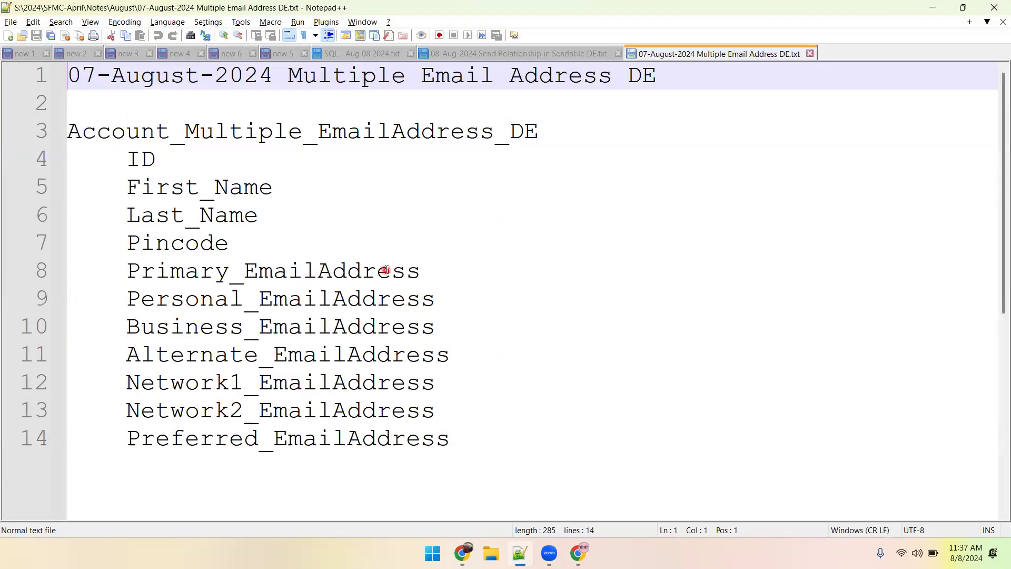
pyautogui.scroll(-5, 386, 266)
pyautogui.scroll(5, 386, 263)
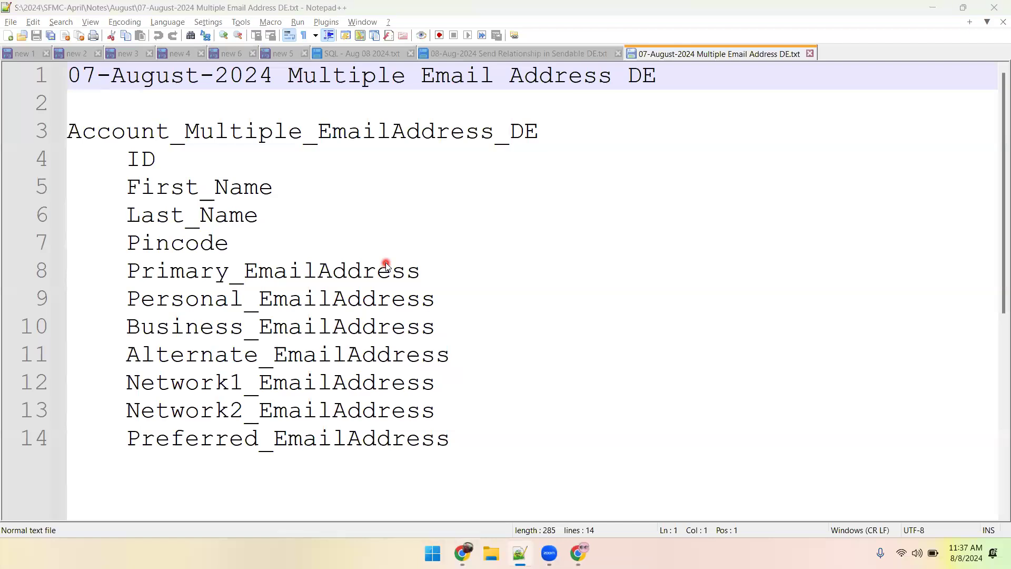
# Open the notes file 07-August-2024 All Subscribers from the All Subscribers folder inside Notes.
pyautogui.hotkey('ctrl', 'o')
pyautogui.click(327, 37)
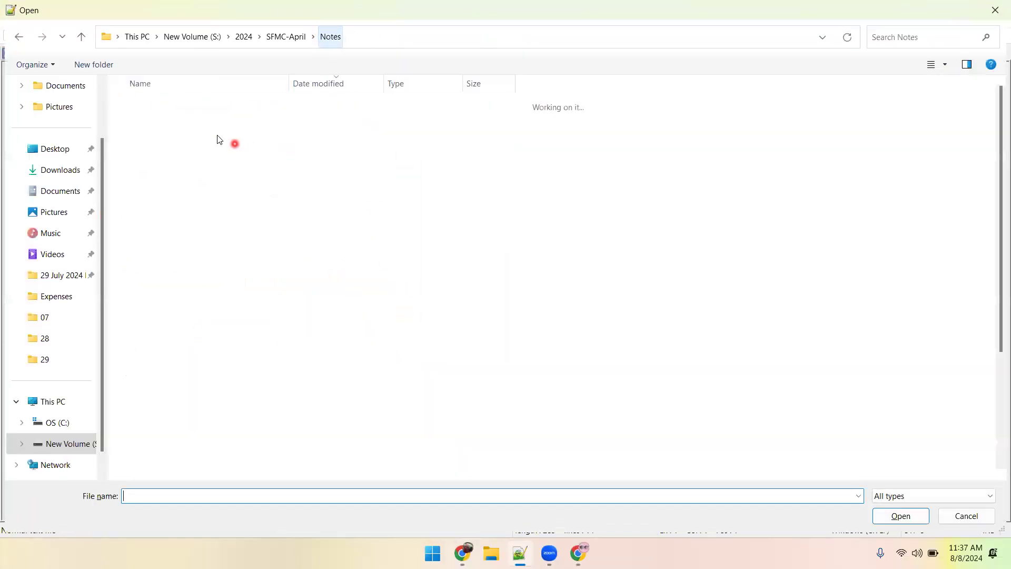
pyautogui.doubleClick(158, 160)
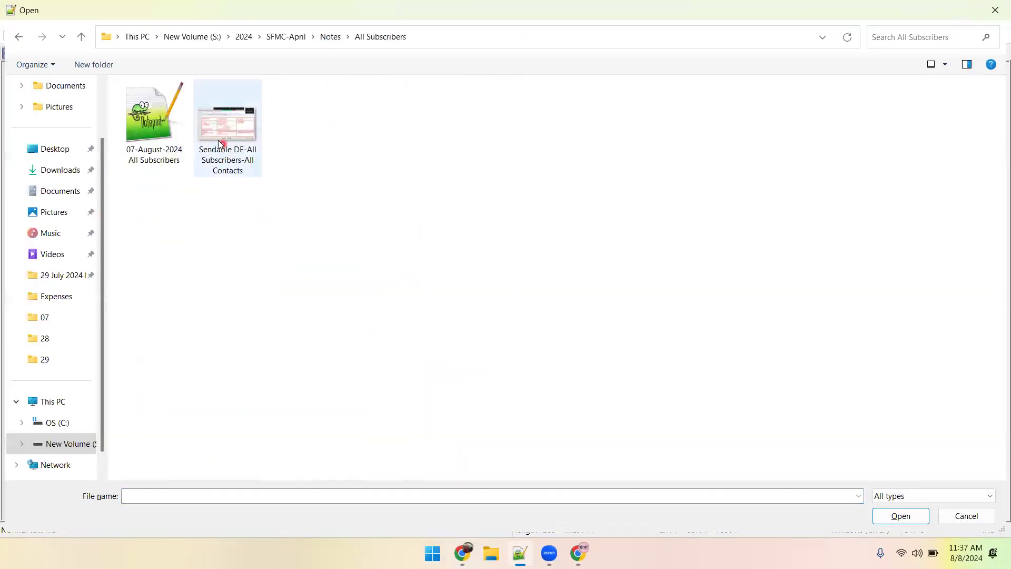
pyautogui.doubleClick(155, 126)
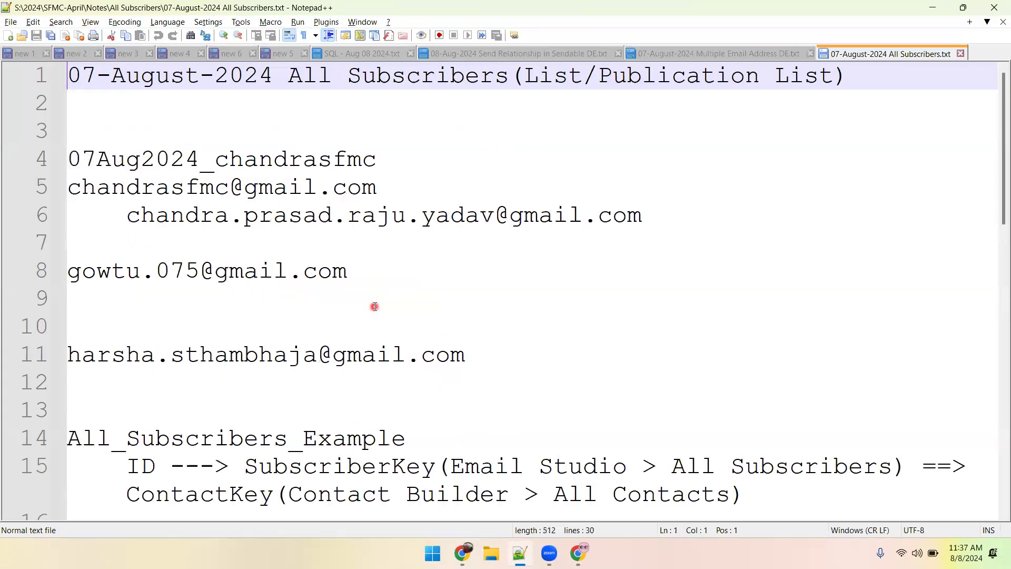
# Review the sample subscriber key and the e-mail address below it by highlighting each in the notes.
pyautogui.doubleClick(191, 159)
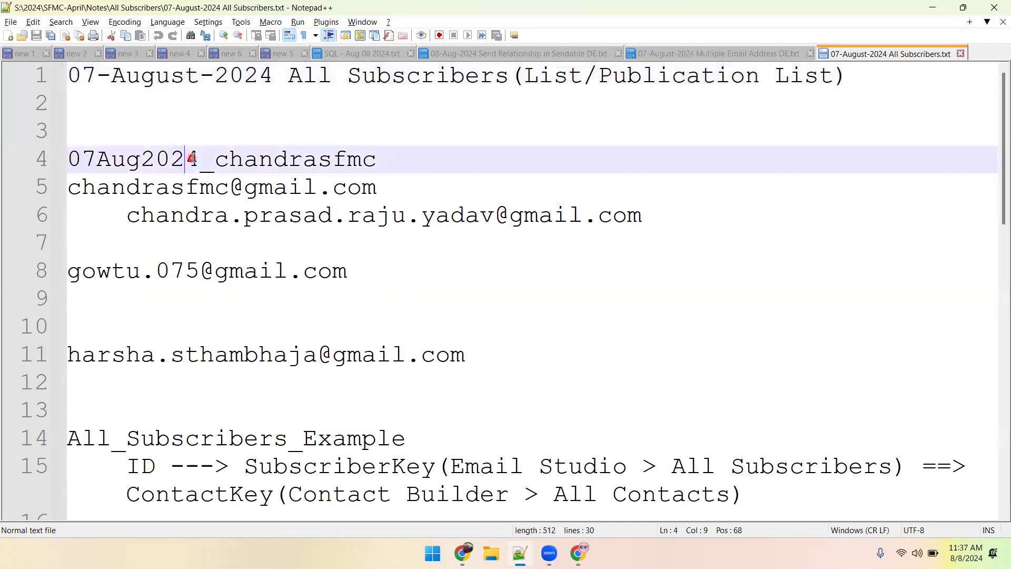
pyautogui.moveTo(376, 189); pyautogui.dragTo(67, 190)
pyautogui.click(304, 242)
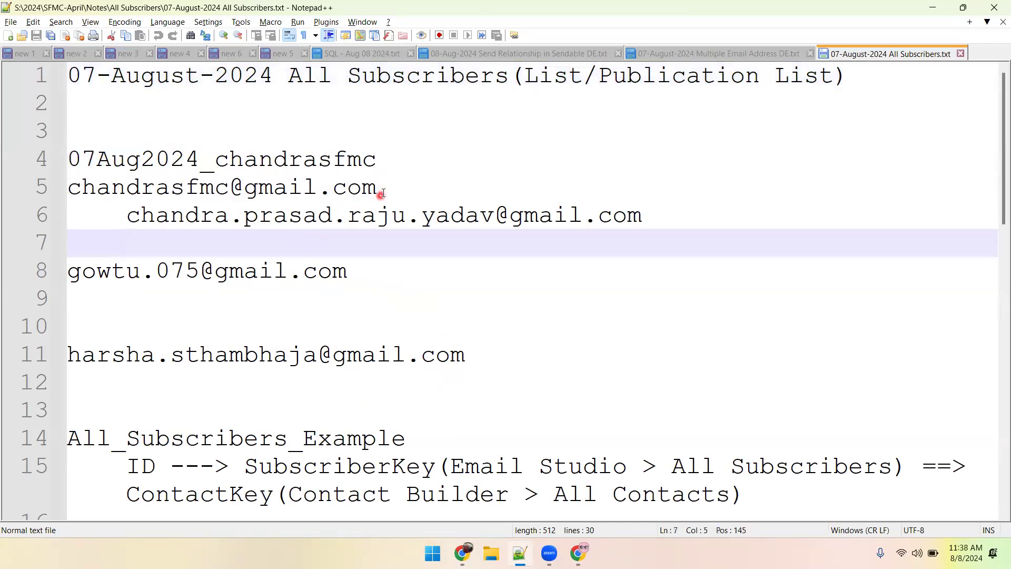
pyautogui.doubleClick(233, 160)
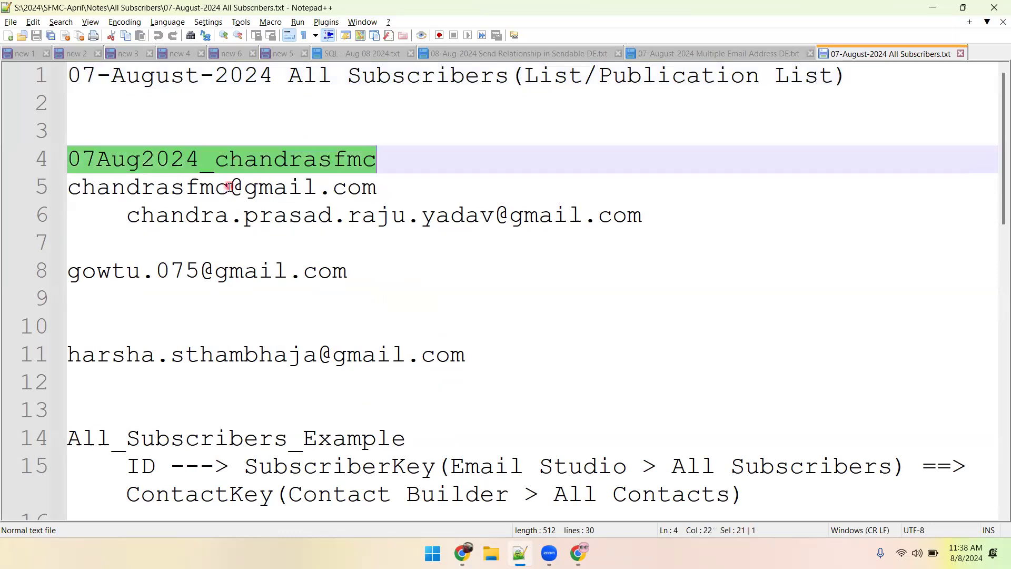
# Switch back to Marketing Cloud, examine the records of All_Subscribers_Example, and return to its properties.
pyautogui.hotkey('alt', 'Tab')
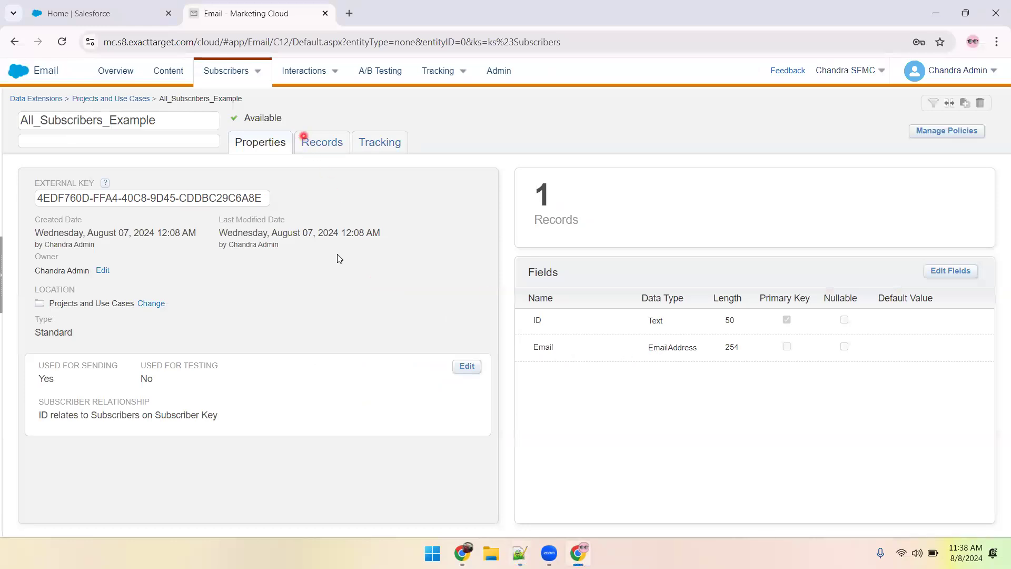
pyautogui.click(308, 140)
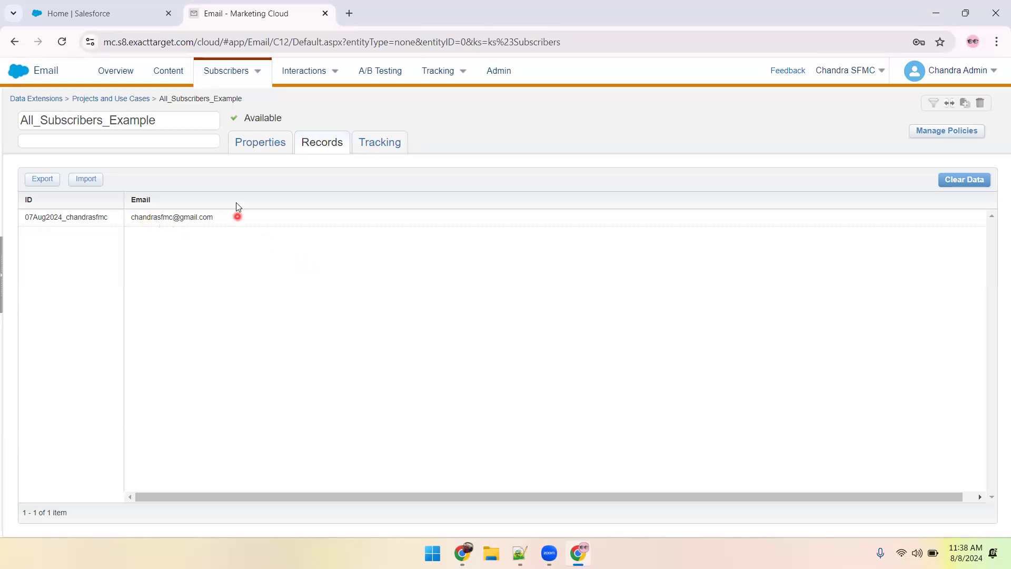
pyautogui.click(258, 142)
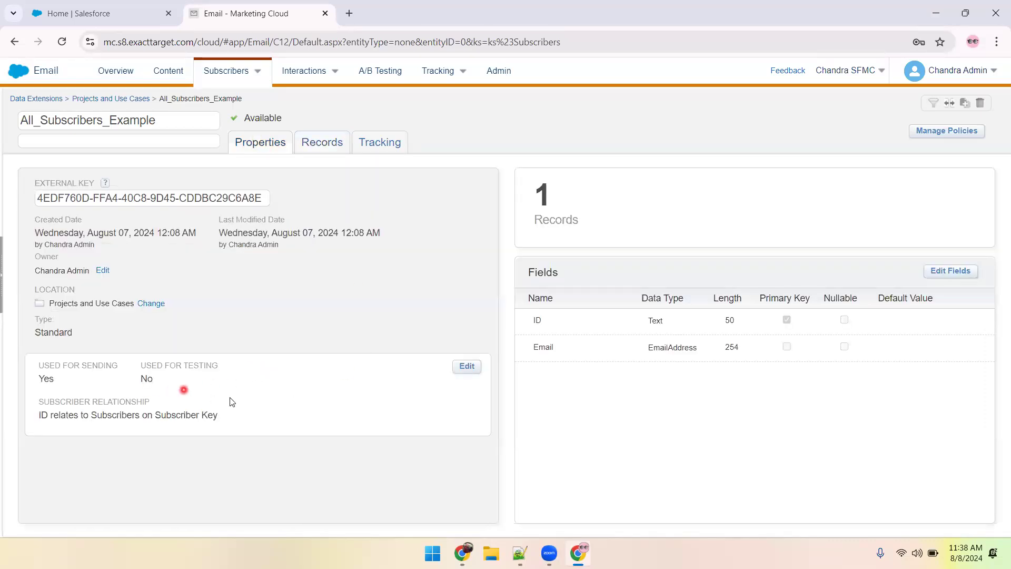
# Change the sending relationship of All_Subscribers_Example so that Email relates to Subscribers on Subscriber Key, and save it.
pyautogui.click(464, 367)
pyautogui.click(428, 158)
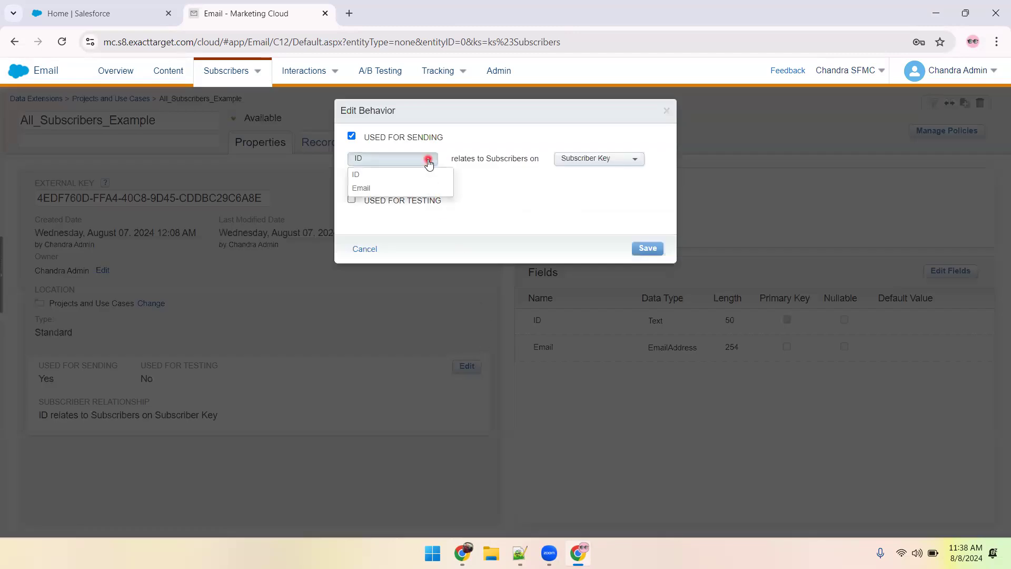
pyautogui.click(371, 189)
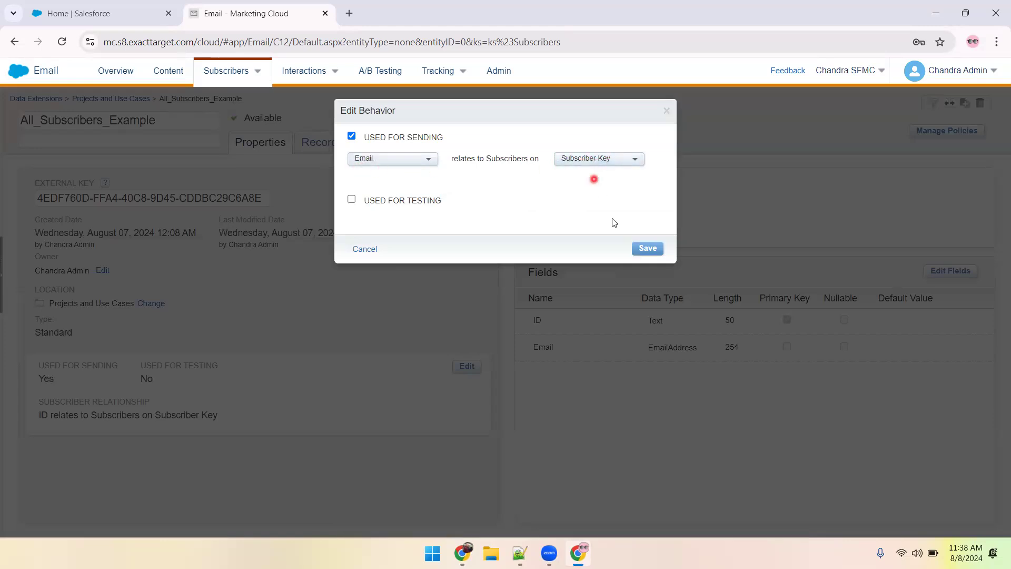
pyautogui.click(647, 250)
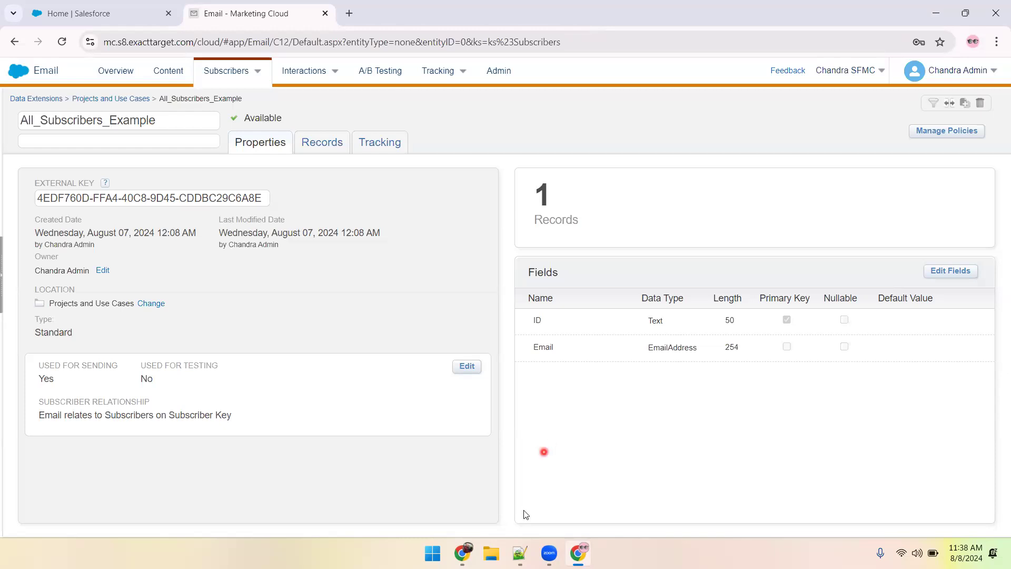
# Switch to the other Chrome window, close the Zoom page, and open a new tab.
pyautogui.moveTo(516, 556)
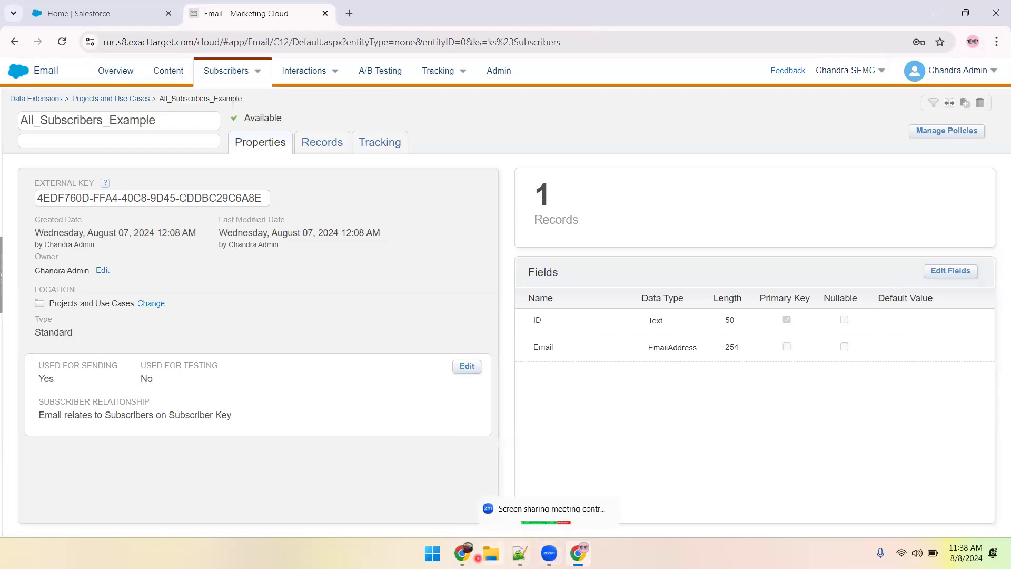
pyautogui.click(463, 553)
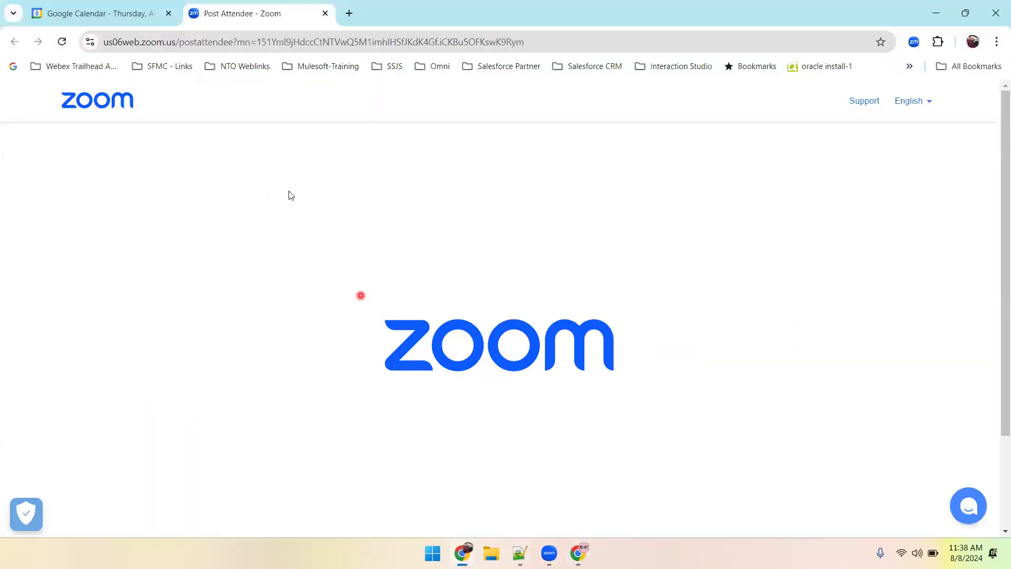
pyautogui.middleClick(243, 16)
pyautogui.click(193, 14)
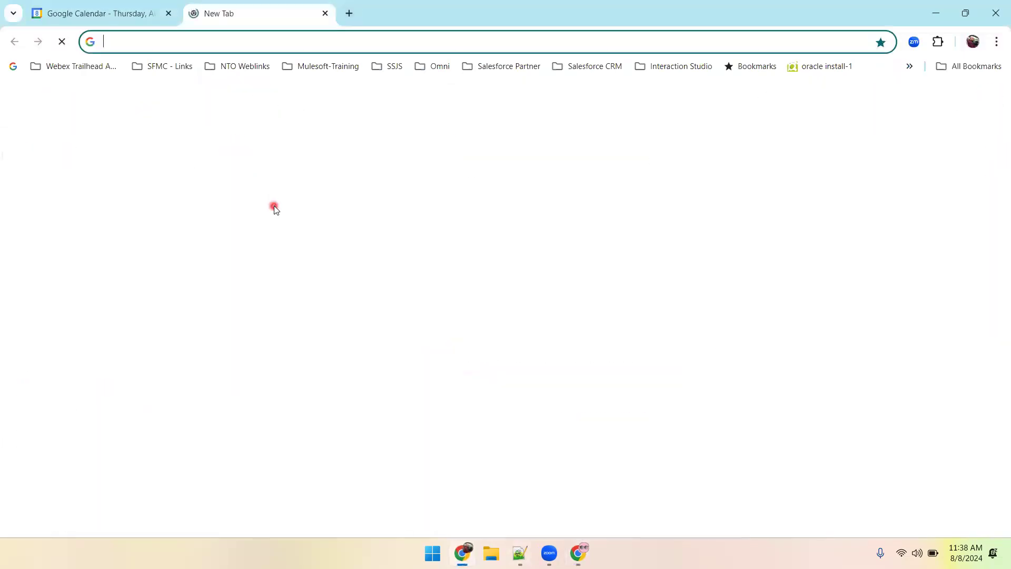
# Open Gmail and start a new message addressed to the sample contact to get the contact's full e-mail address.
pyautogui.click(853, 102)
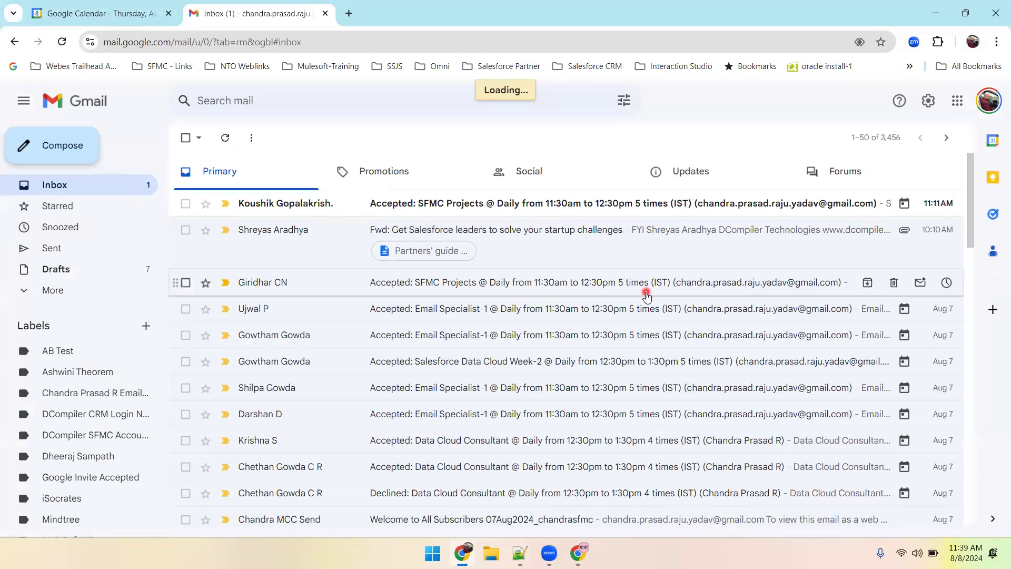
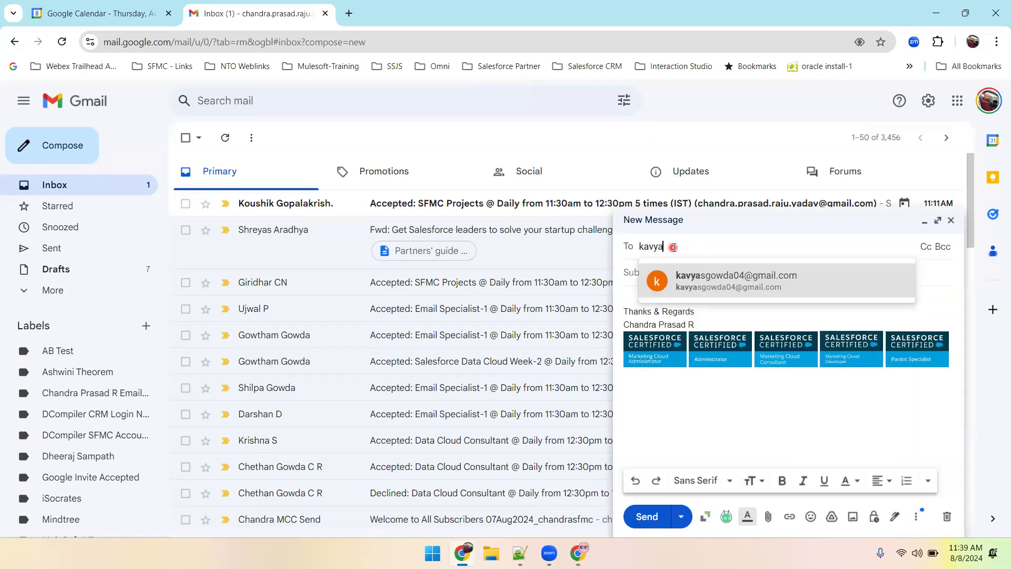
pyautogui.press('Return')
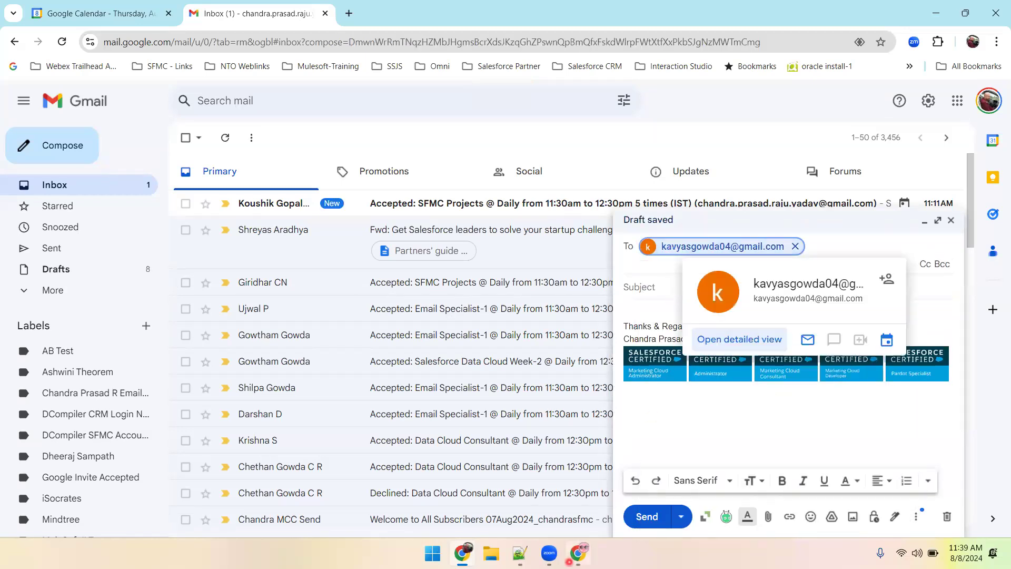
# Paste the contact's e-mail address beneath the send relationship line in the 08-Aug-2024 Send Relationship in Sendable DE notes.
pyautogui.click(520, 553)
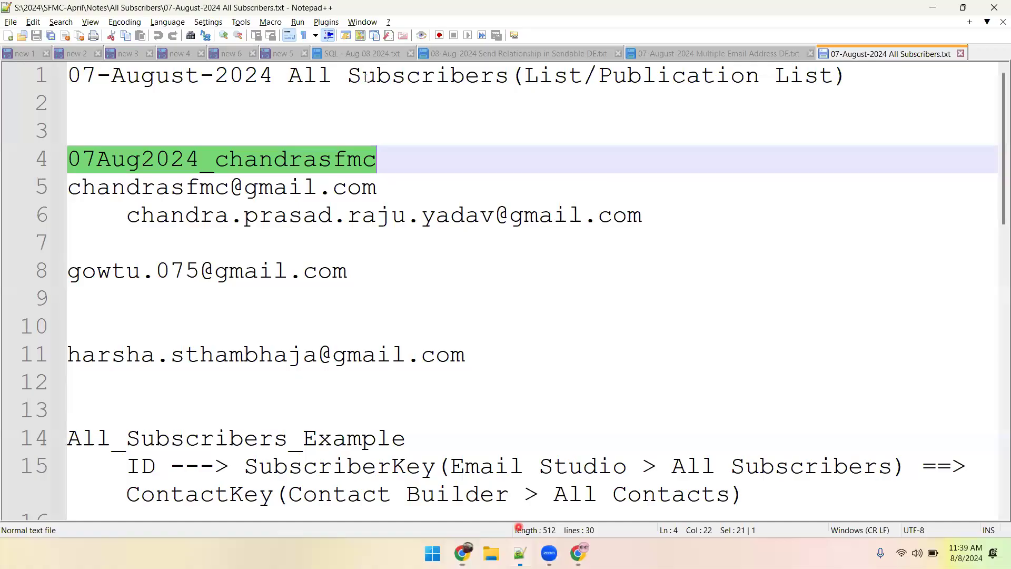
pyautogui.click(468, 54)
pyautogui.press('Return')
pyautogui.press('Return')
pyautogui.hotkey('ctrl', 'v')
# Return to Gmail, discard the draft message, and switch back to the notes.
pyautogui.hotkey('alt', 'Tab')
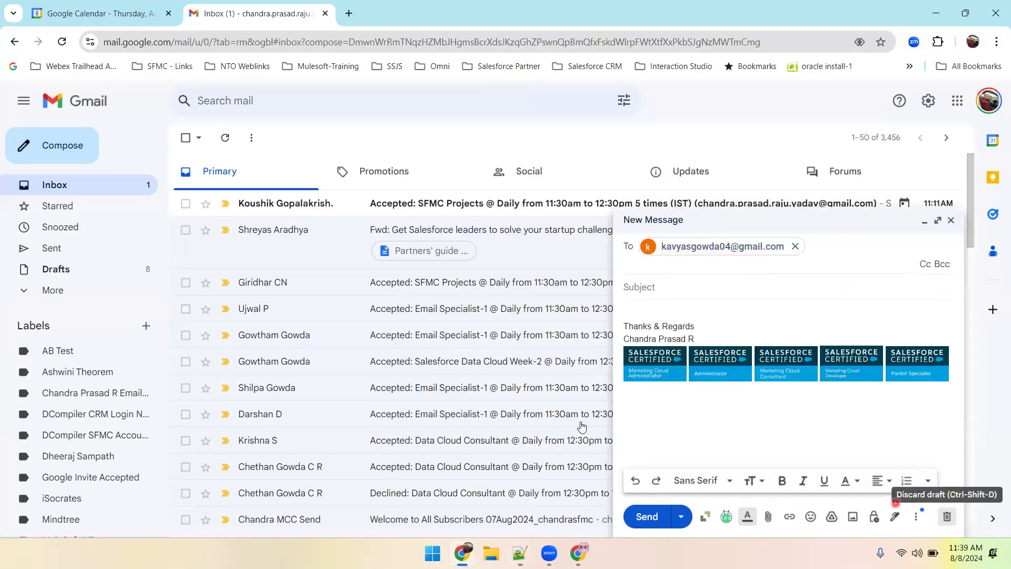
pyautogui.click(946, 520)
pyautogui.hotkey('alt', 'Tab')
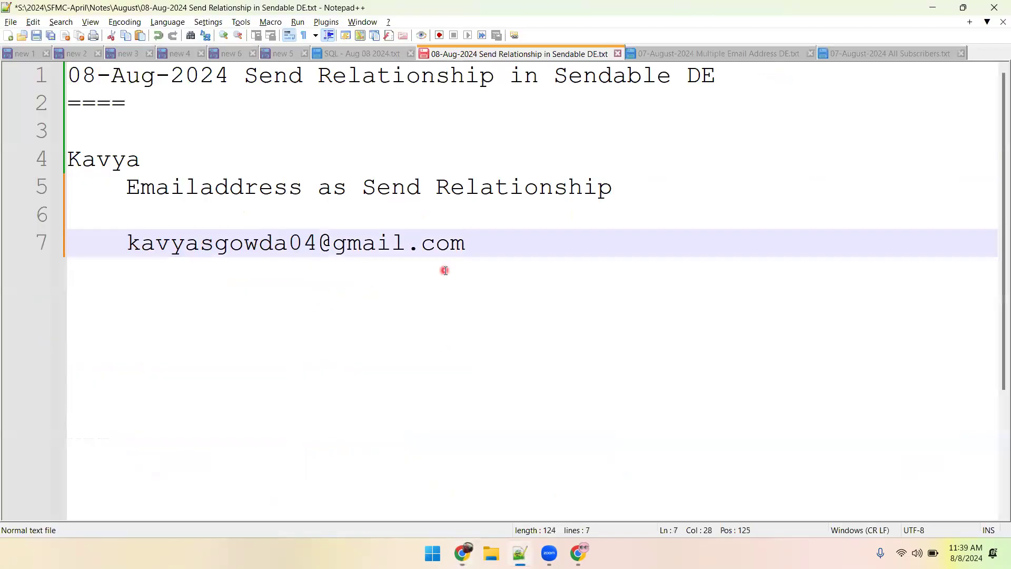
# Add the second sample e-mail address on its own line below the first one and save the notes.
pyautogui.press('Return')
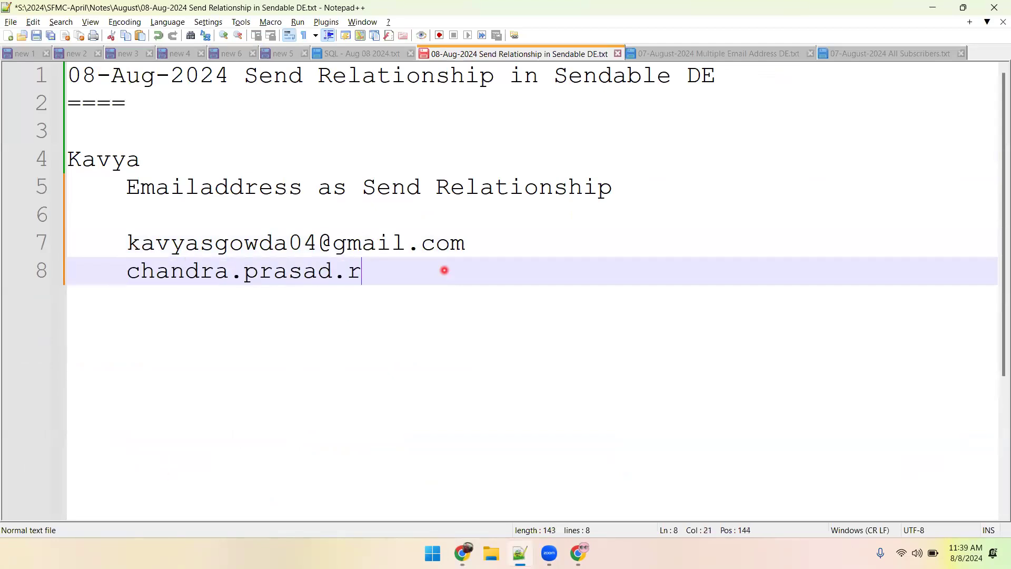
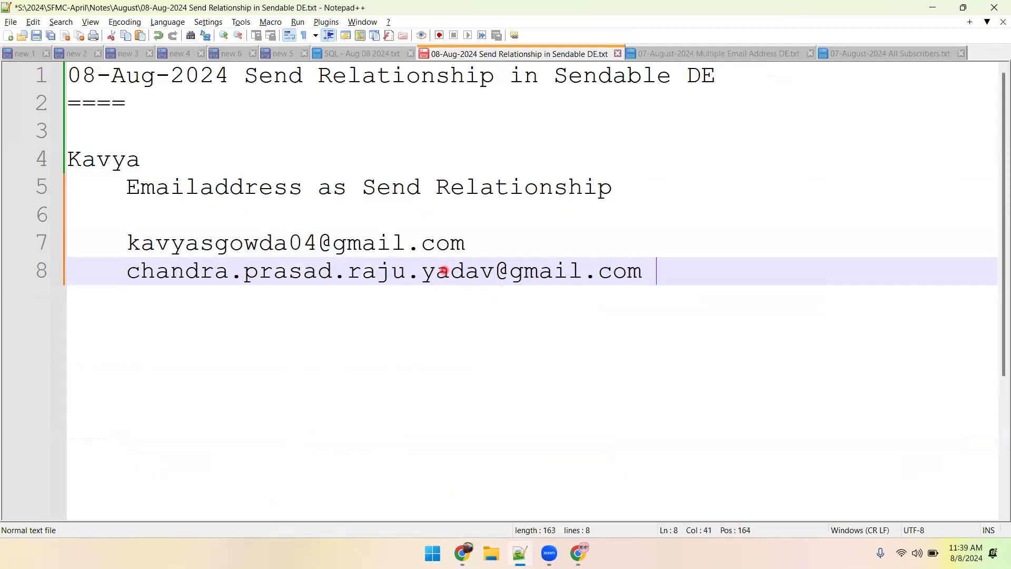
pyautogui.press('Return')
pyautogui.hotkey('ctrl', 's')
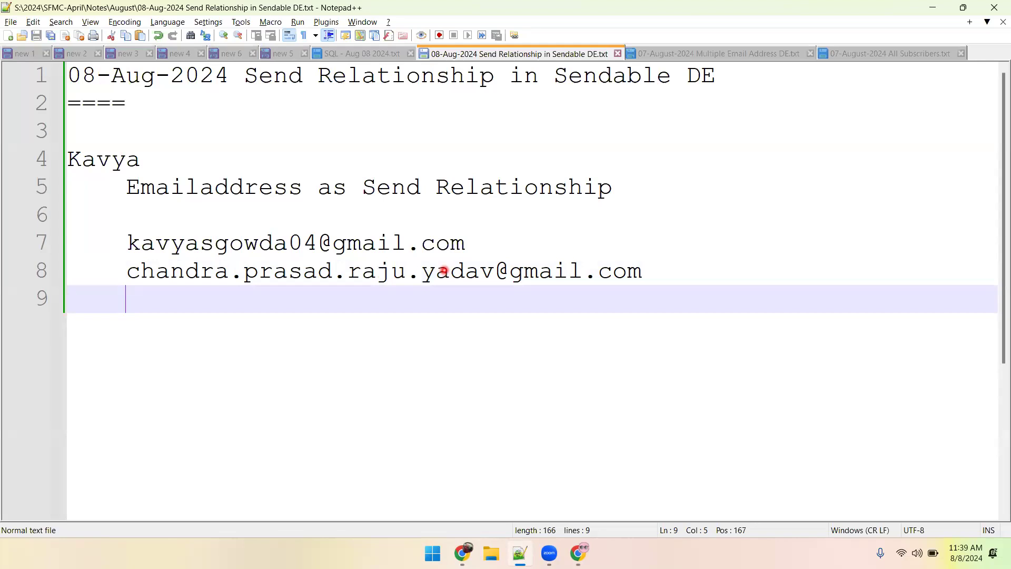
# Insert two blank lines above the e-mail addresses and save the notes.
pyautogui.click(220, 219)
pyautogui.press('Return')
pyautogui.press('Return')
pyautogui.hotkey('ctrl', 's')
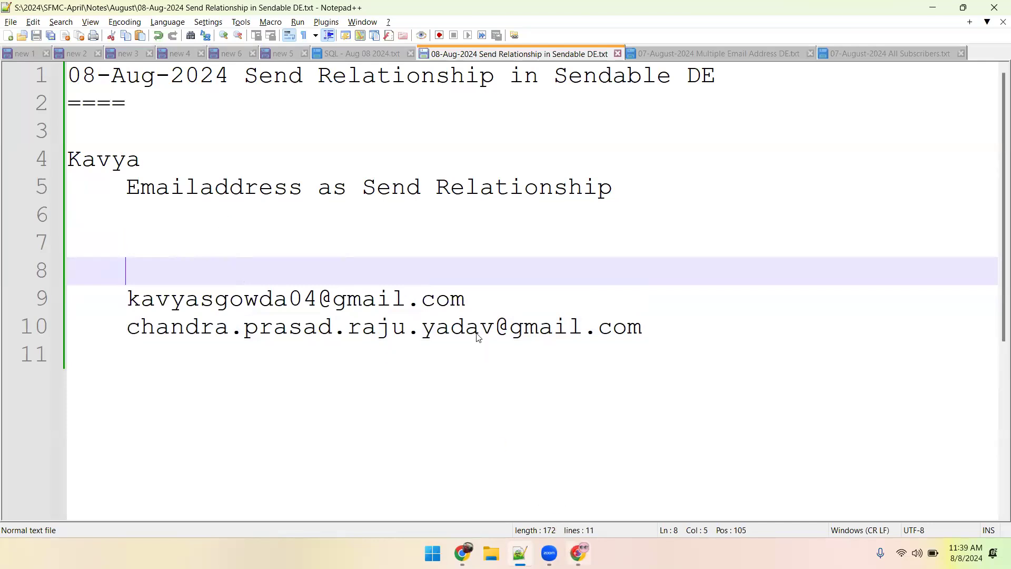
# Switch to Marketing Cloud, open the records of All_Subscribers_Example, and clear all of its data.
pyautogui.hotkey('alt', 'Tab')
pyautogui.click(340, 146)
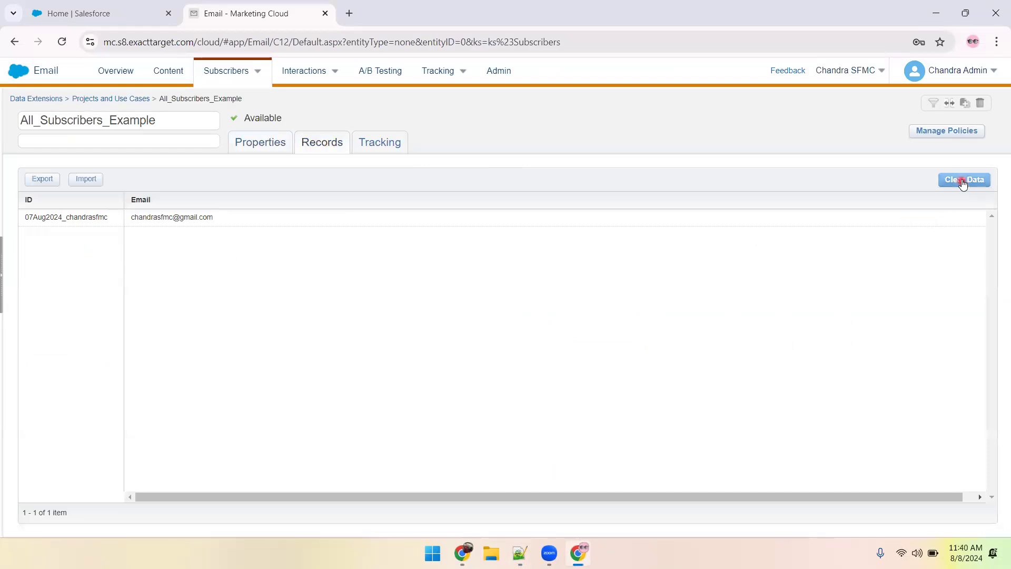
pyautogui.click(963, 181)
pyautogui.click(623, 217)
pyautogui.click(964, 179)
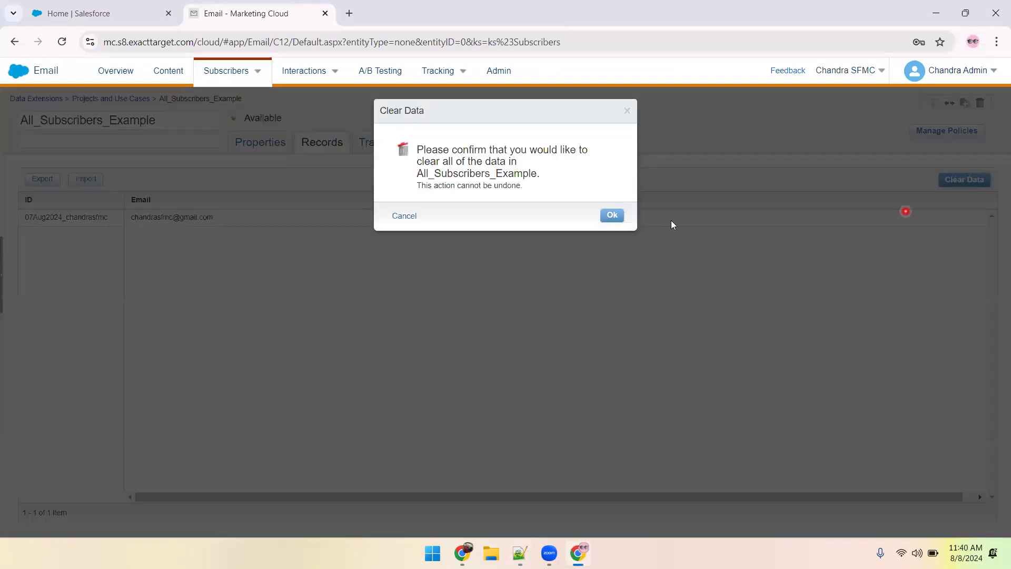
pyautogui.click(624, 216)
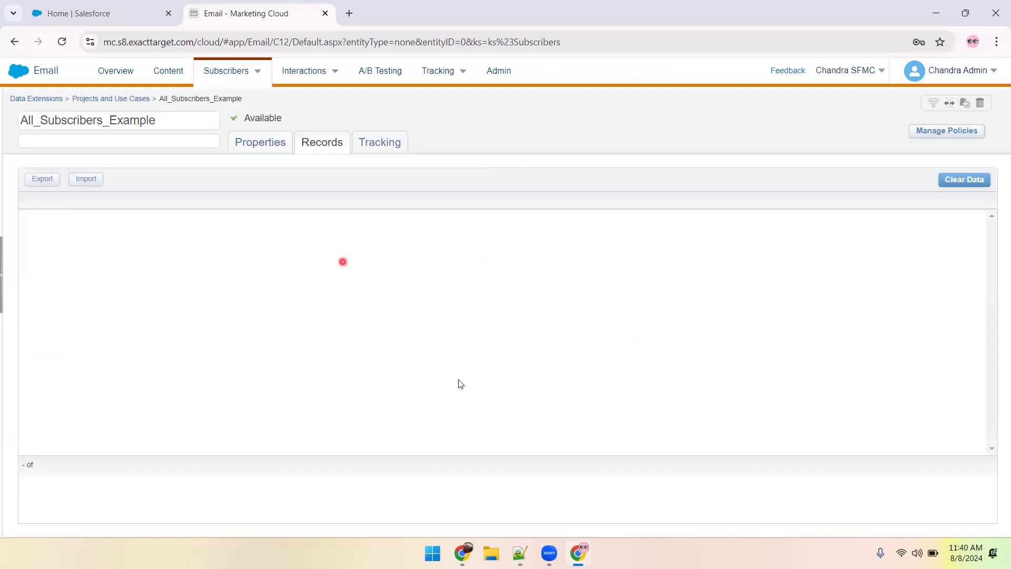
# In the notes, write a subscriber key above the first e-mail address: 08Aug2024_ followed by that address's part before the @.
pyautogui.click(520, 552)
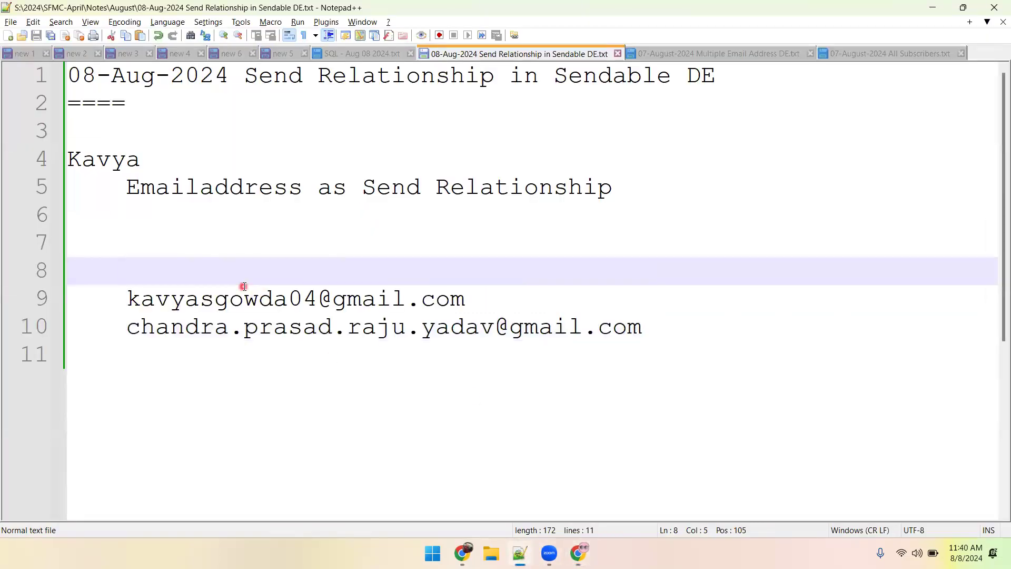
pyautogui.write('0')
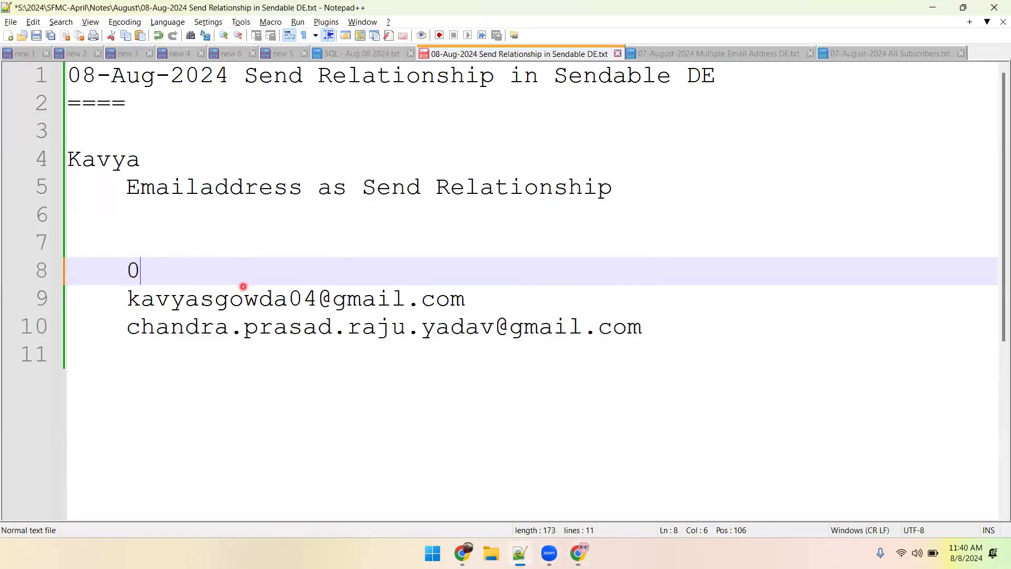
pyautogui.write('8Aug2024_')
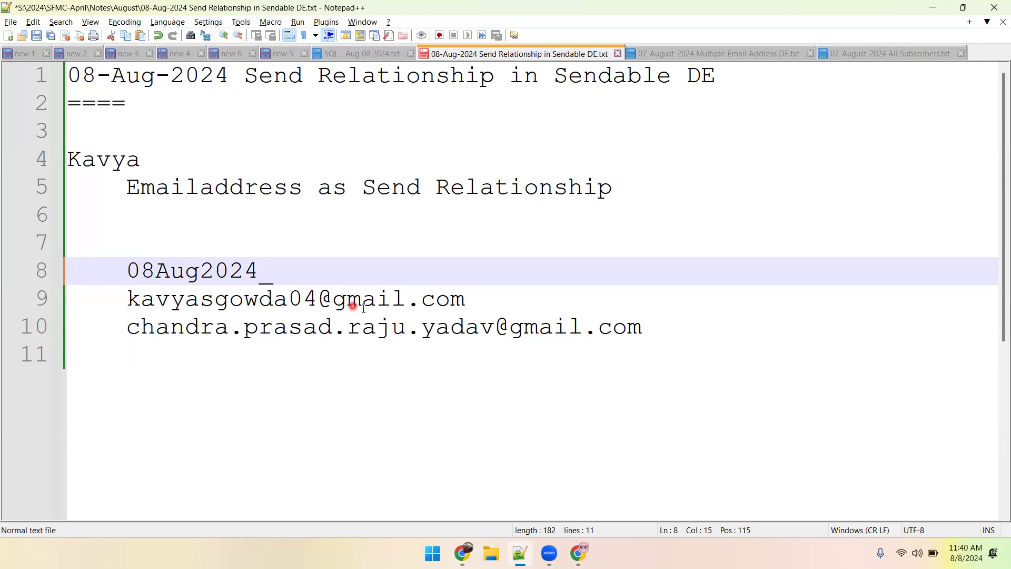
pyautogui.moveTo(316, 299); pyautogui.dragTo(132, 306)
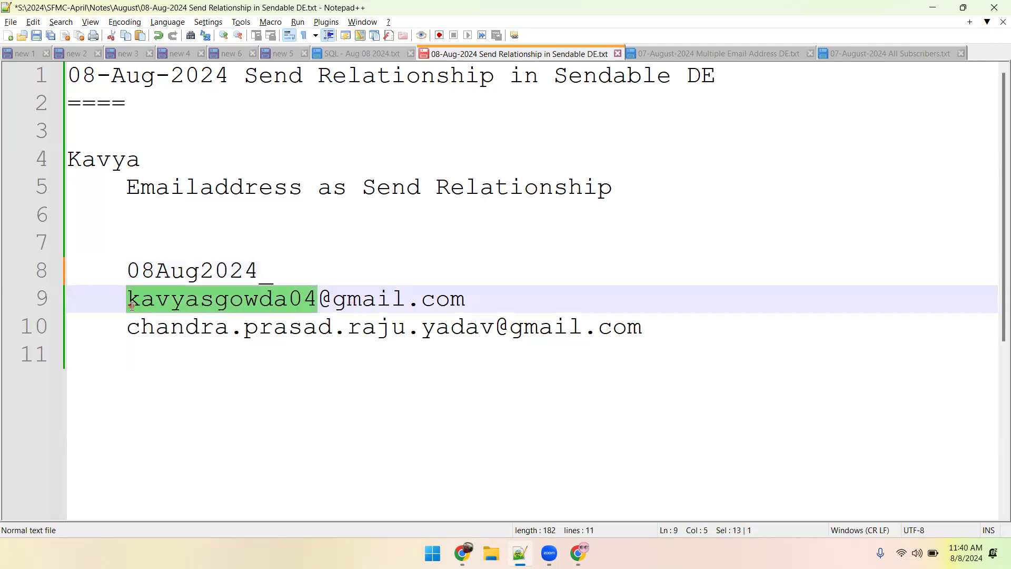
pyautogui.hotkey('ctrl', 'c')
pyautogui.click(294, 271)
pyautogui.hotkey('ctrl', 'v')
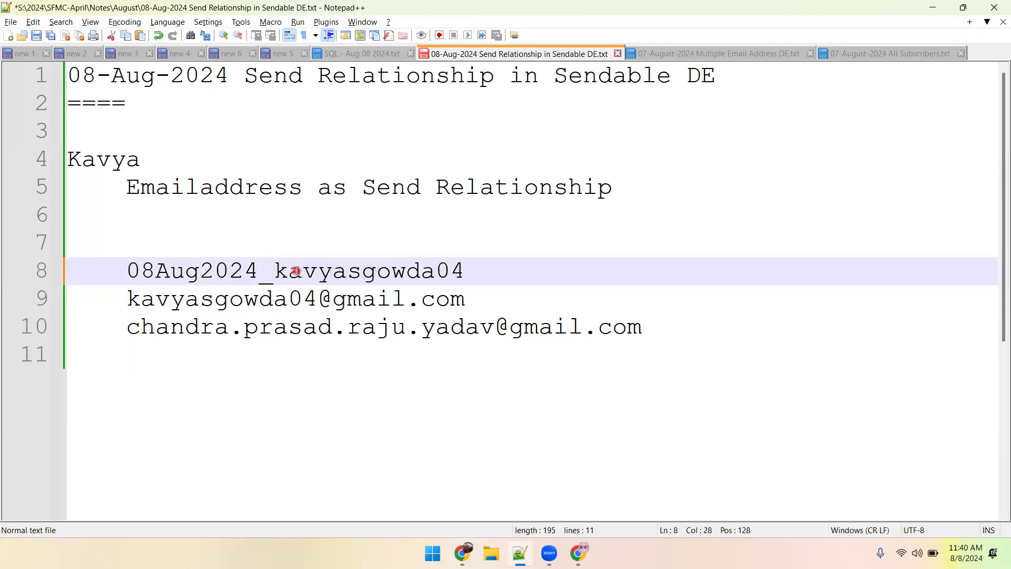
# Highlight the first e-mail address in the notes, and copy the new subscriber key above it.
pyautogui.moveTo(471, 269); pyautogui.dragTo(466, 302)
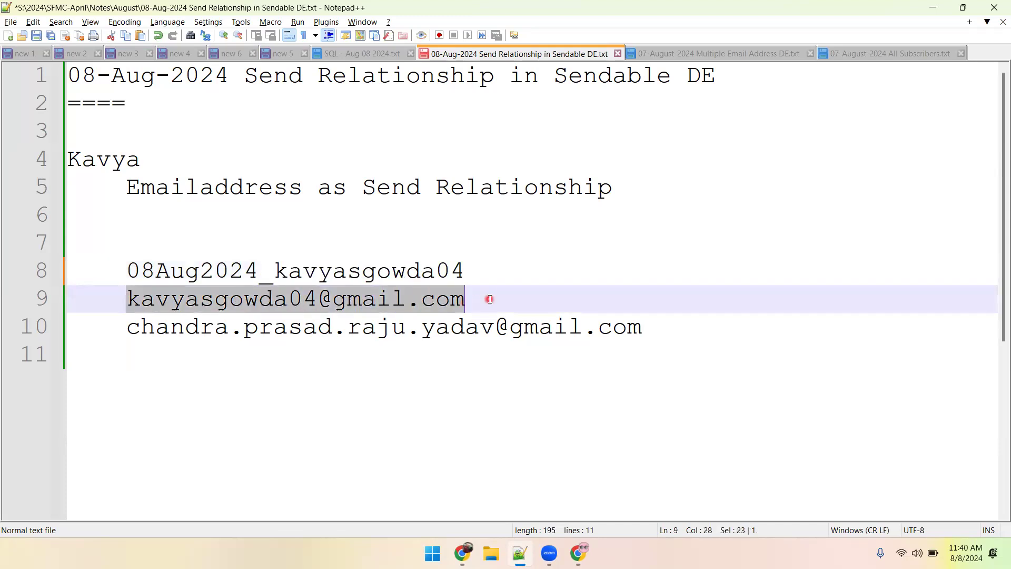
pyautogui.click(489, 299)
pyautogui.doubleClick(387, 270)
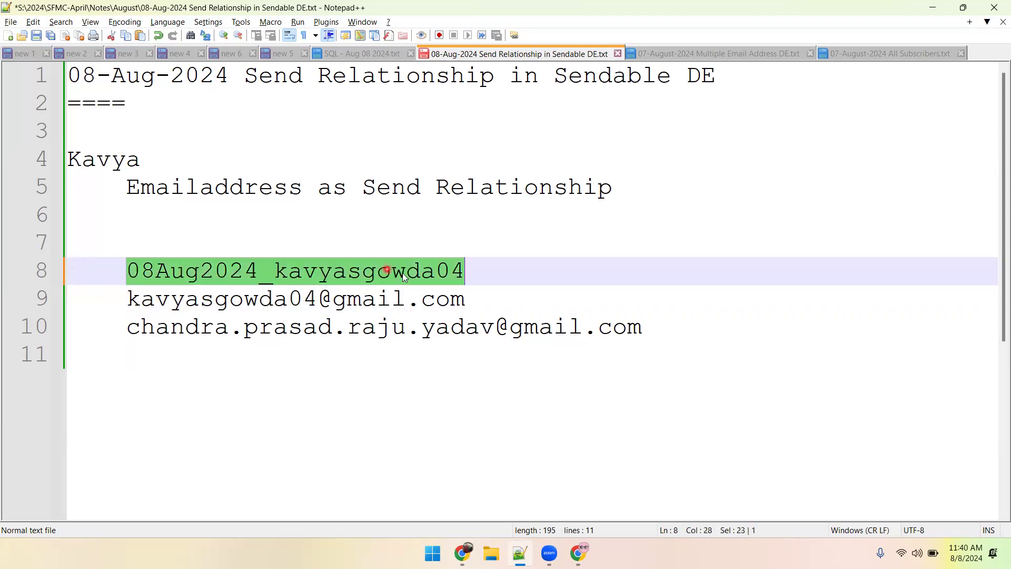
pyautogui.hotkey('ctrl', 'c')
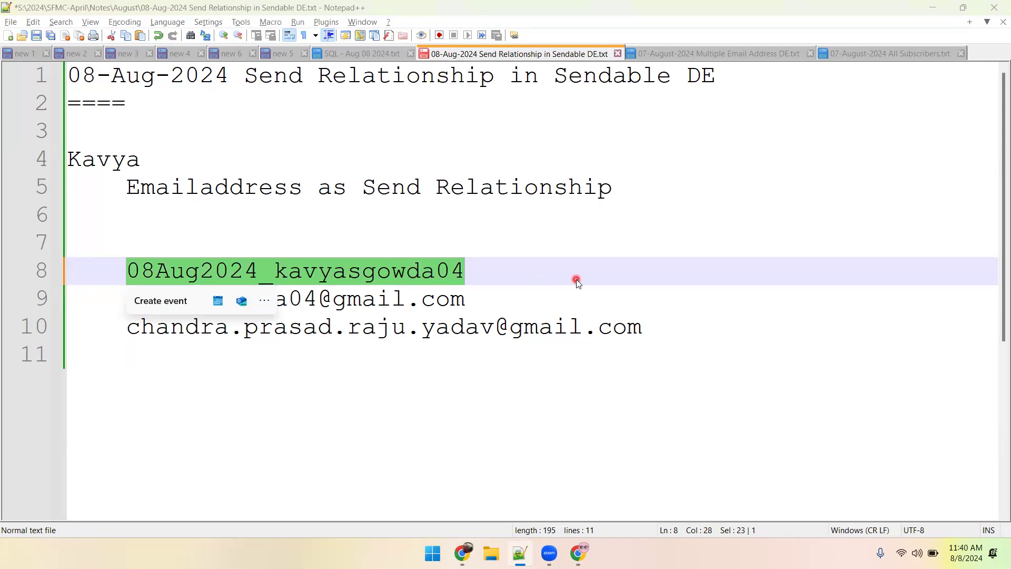
# Switch to Marketing Cloud, open Email Studio in a new tab placed before the All_Subscribers_Example tab, and return to the data extension.
pyautogui.hotkey('alt', 'Tab')
pyautogui.moveTo(19, 76)
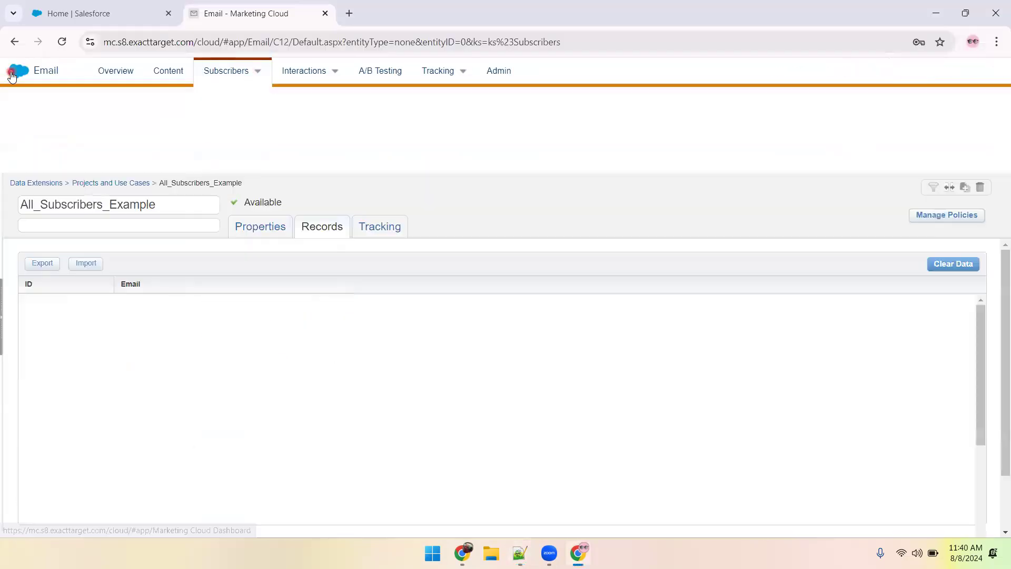
pyautogui.keyDown('ctrl'); pyautogui.click(24, 187); pyautogui.keyUp('ctrl')
pyautogui.moveTo(442, 15); pyautogui.dragTo(283, 20)
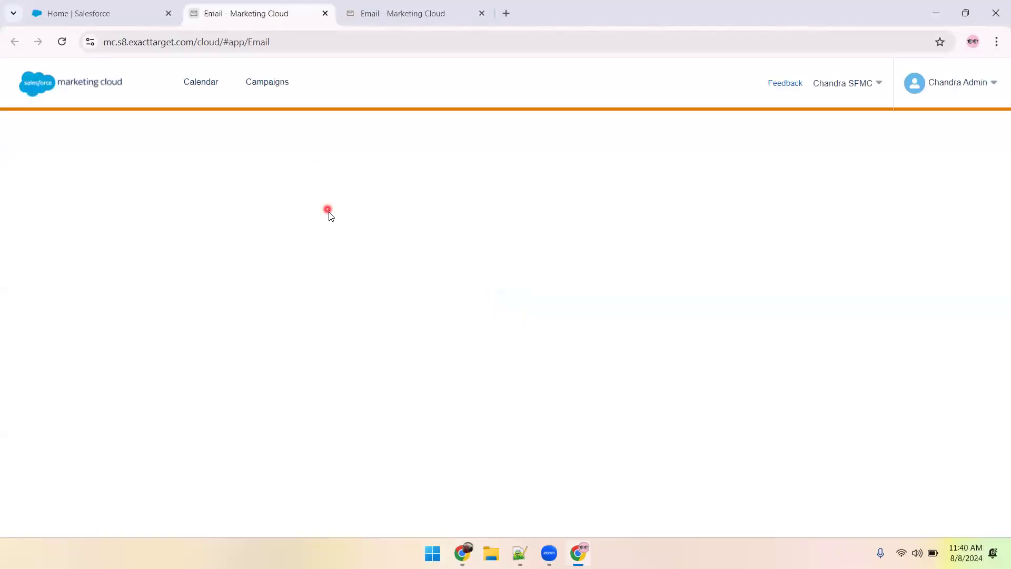
pyautogui.hotkey('ctrl', 'Tab')
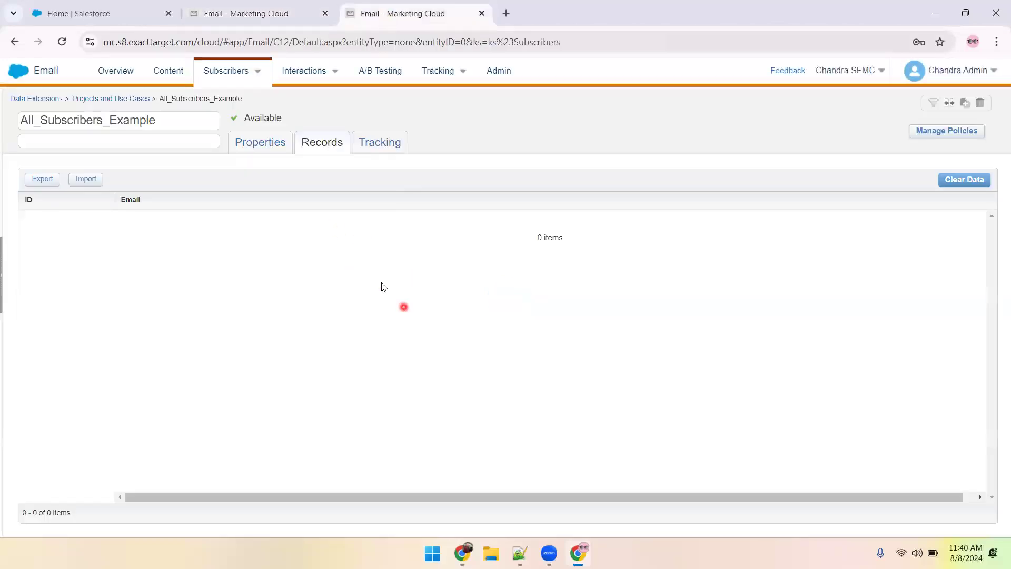
# Review the subscriber relationship and fields in the properties of All_Subscribers_Example.
pyautogui.click(260, 147)
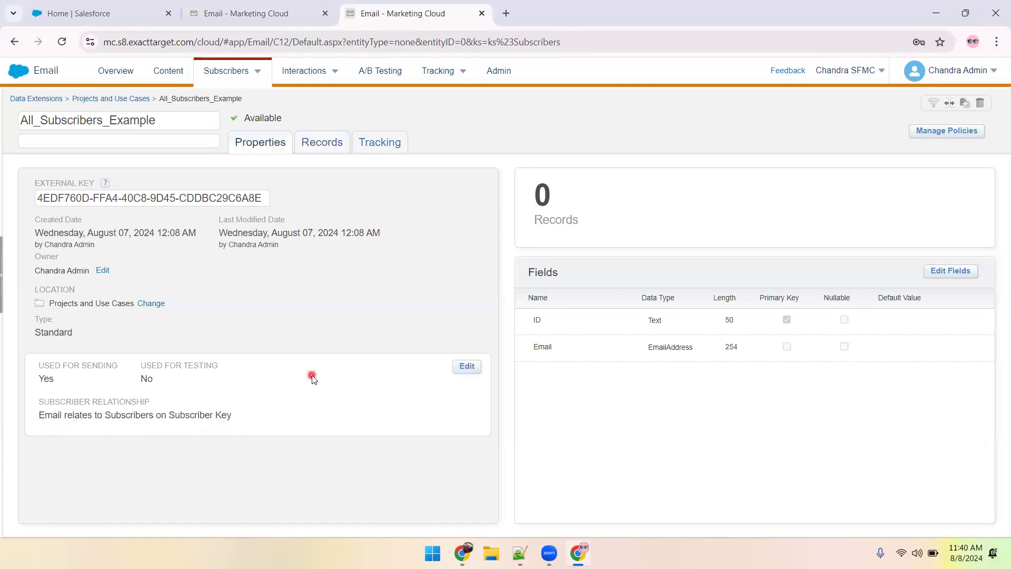
pyautogui.hotkey('alt', 'Tab')
pyautogui.hotkey('alt', 'Tab')
# Open Contact Builder in a new tab and switch to it.
pyautogui.moveTo(9, 72)
pyautogui.moveTo(444, 149)
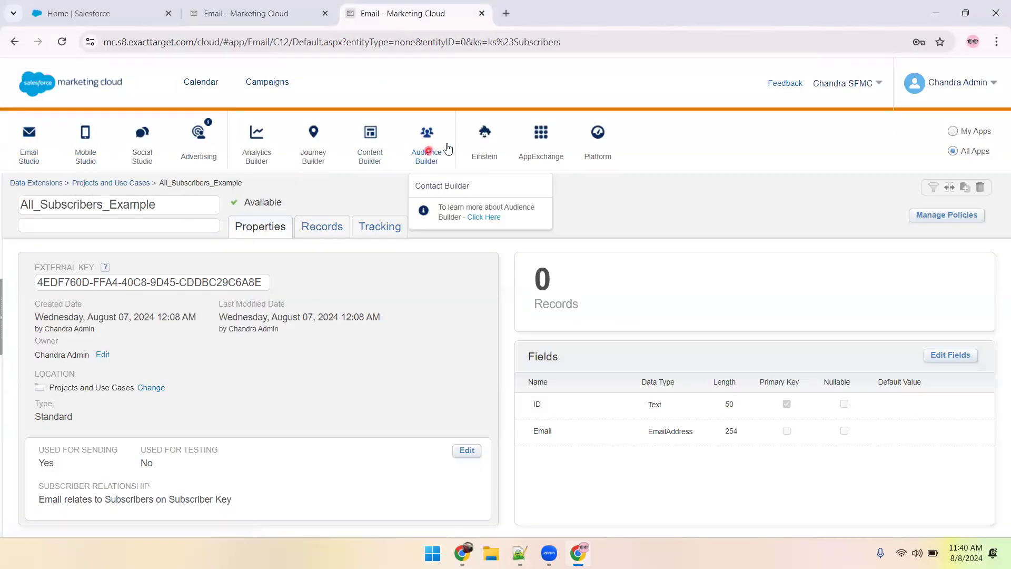
pyautogui.middleClick(439, 187)
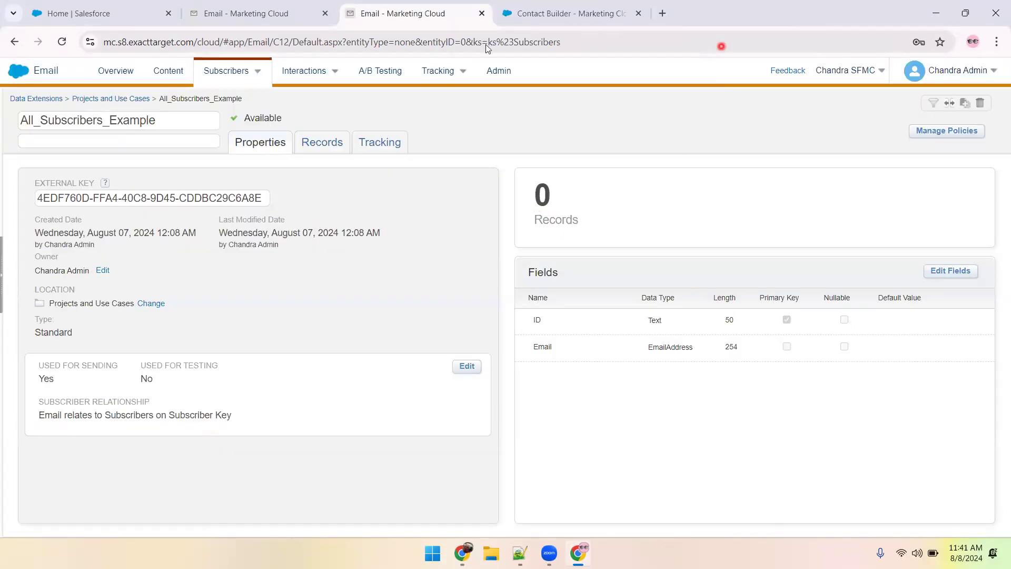
pyautogui.hotkey('ctrl', 'Tab')
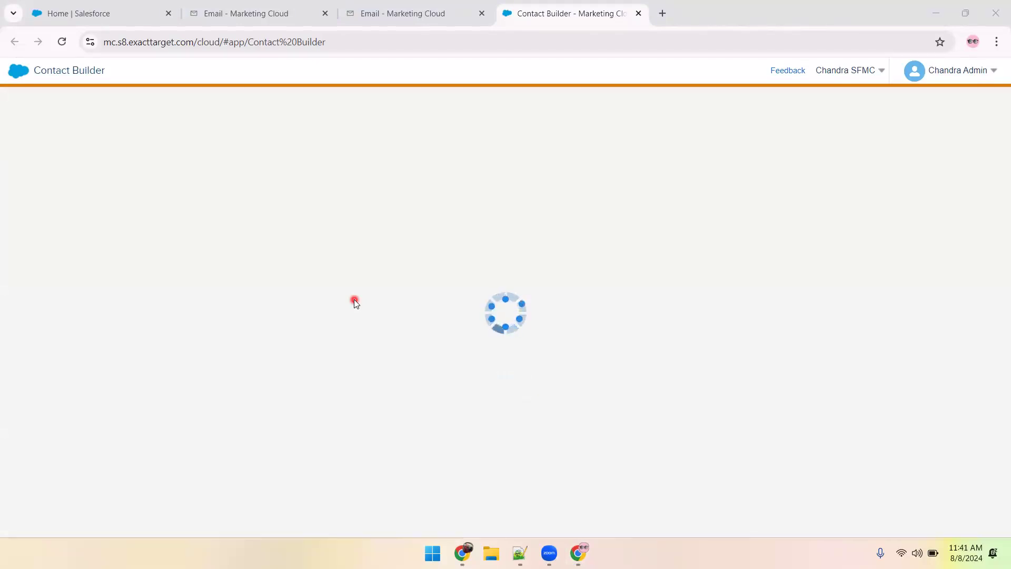
# Open the All_Subscribers_Example data extension from the Projects and Use Cases folder in Contact Builder.
pyautogui.click(368, 70)
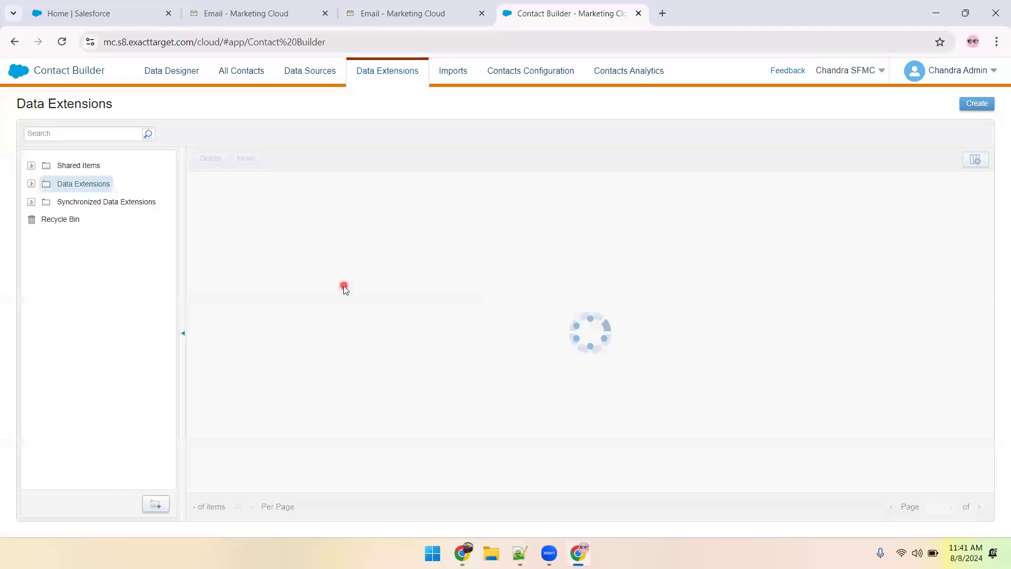
pyautogui.click(29, 185)
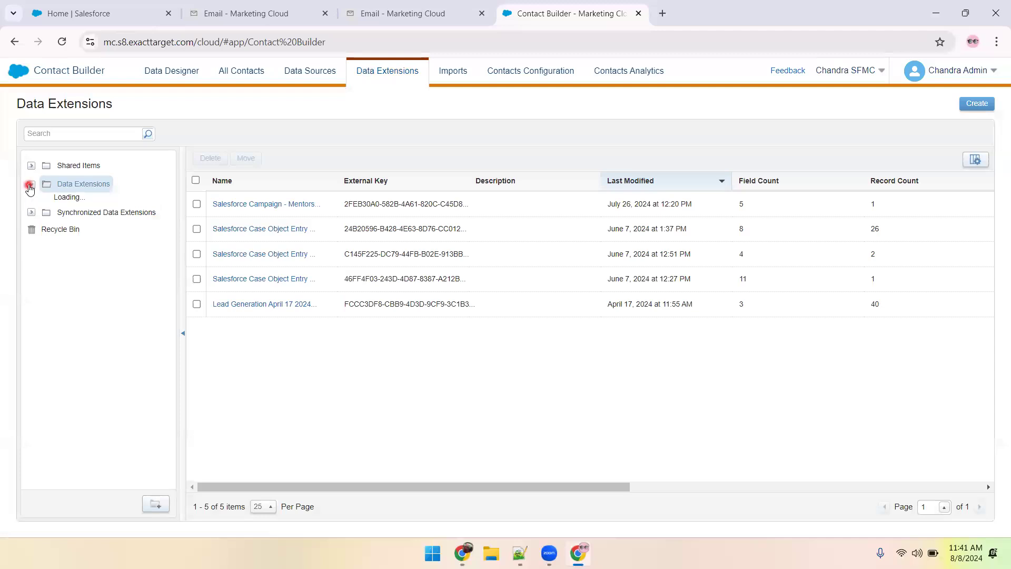
pyautogui.click(103, 313)
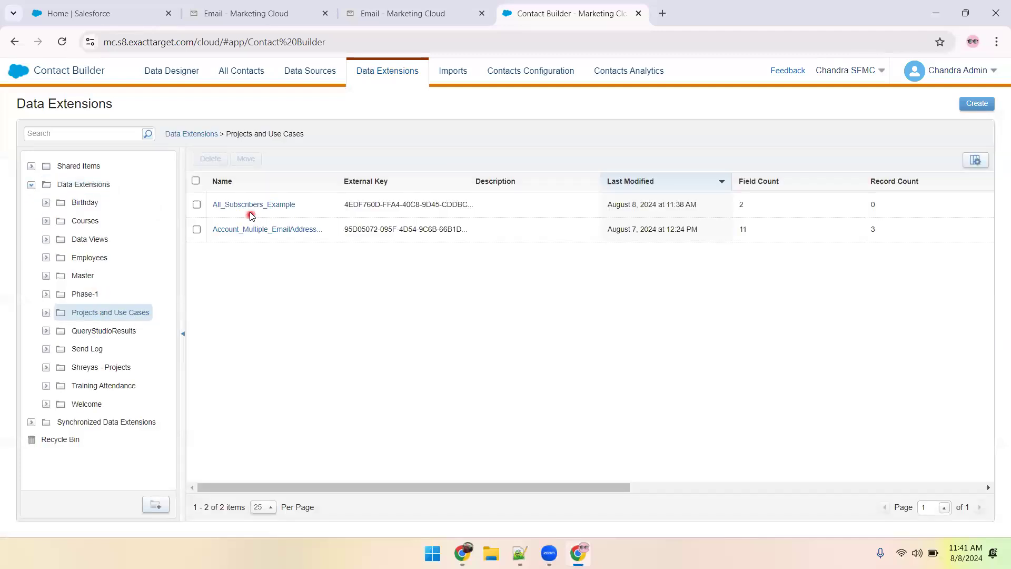
pyautogui.click(248, 204)
# Start a new record in All_Subscribers_Example and paste the copied test subscriber ID into its ID field.
pyautogui.click(337, 158)
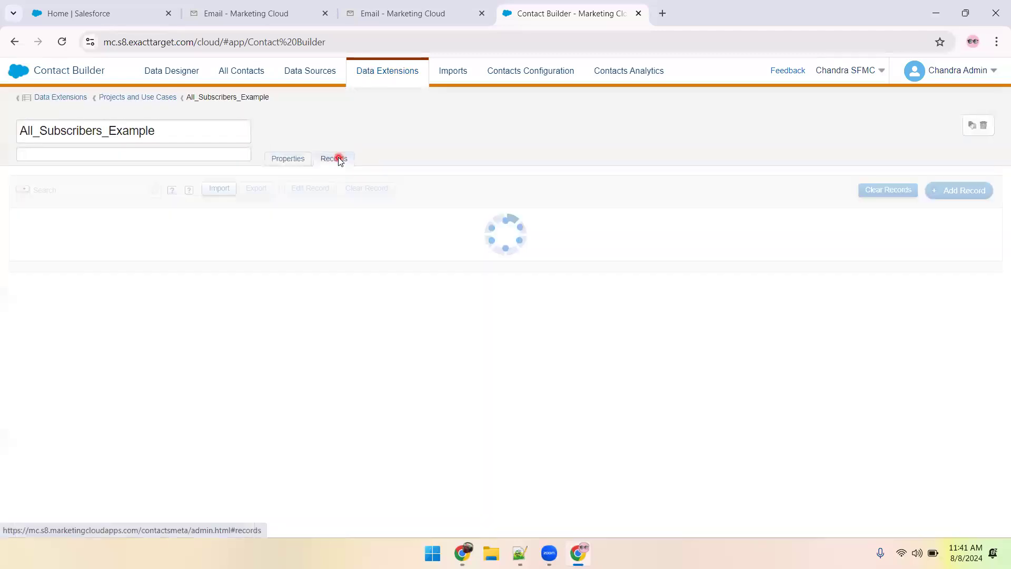
pyautogui.click(954, 191)
pyautogui.click(107, 239)
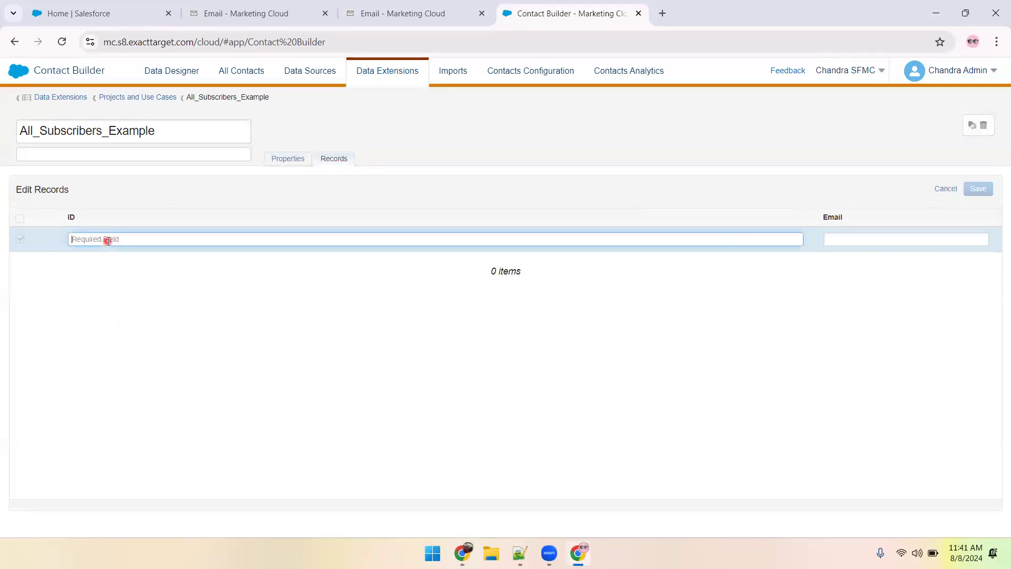
pyautogui.hotkey('ctrl', 'v')
# Copy the test subscriber's Gmail address from the notes in Notepad++ into the new record's Email field and save the record.
pyautogui.hotkey('alt', 'Tab')
pyautogui.hotkey('alt', 'Tab')
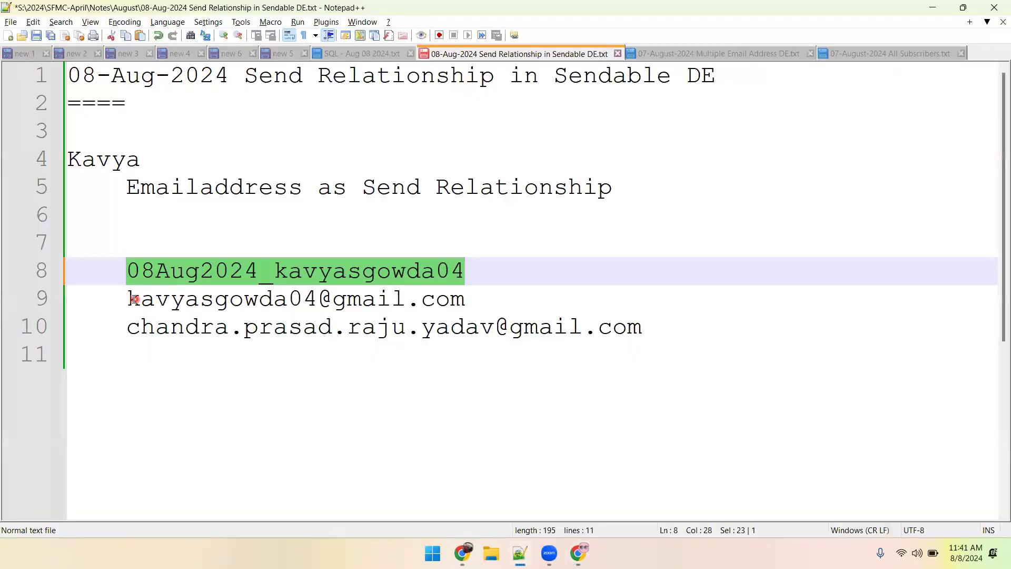
pyautogui.click(129, 299)
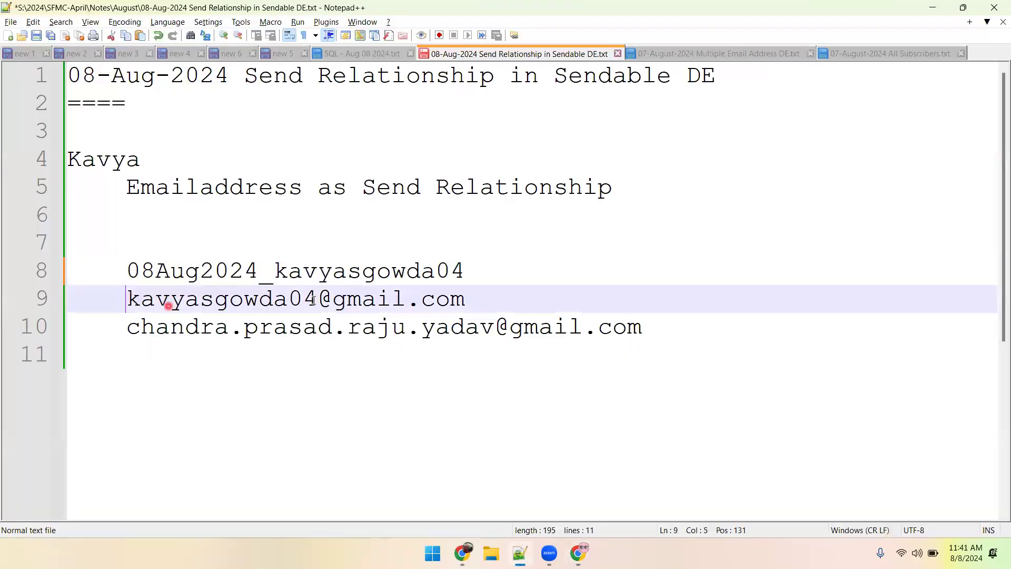
pyautogui.keyDown('shift'); pyautogui.click(466, 293); pyautogui.keyUp('shift')
pyautogui.hotkey('alt', 'Tab')
pyautogui.click(859, 233)
pyautogui.hotkey('ctrl', 'v')
pyautogui.click(978, 188)
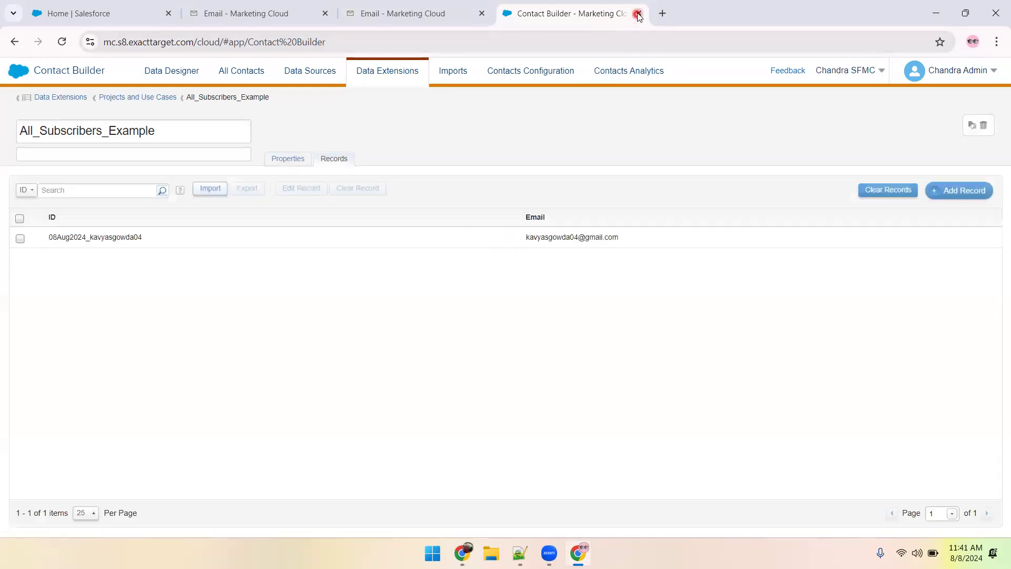
# Close the Contact Builder tab and the extra Email tab, and open All_Subscribers_Example from Projects and Use Cases in Email Studio.
pyautogui.click(637, 14)
pyautogui.click(481, 13)
pyautogui.moveTo(275, 87)
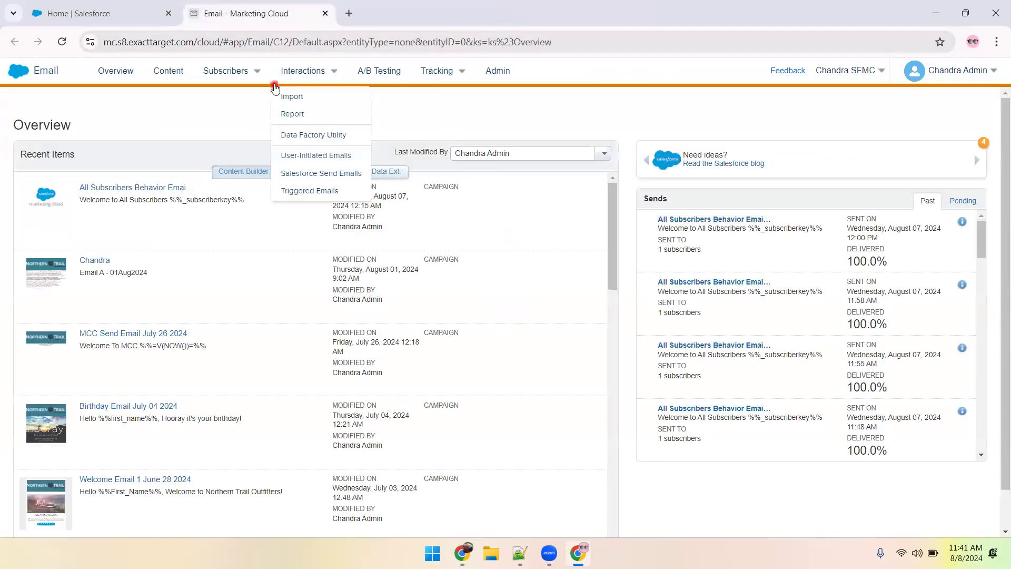
pyautogui.moveTo(241, 72)
pyautogui.click(225, 192)
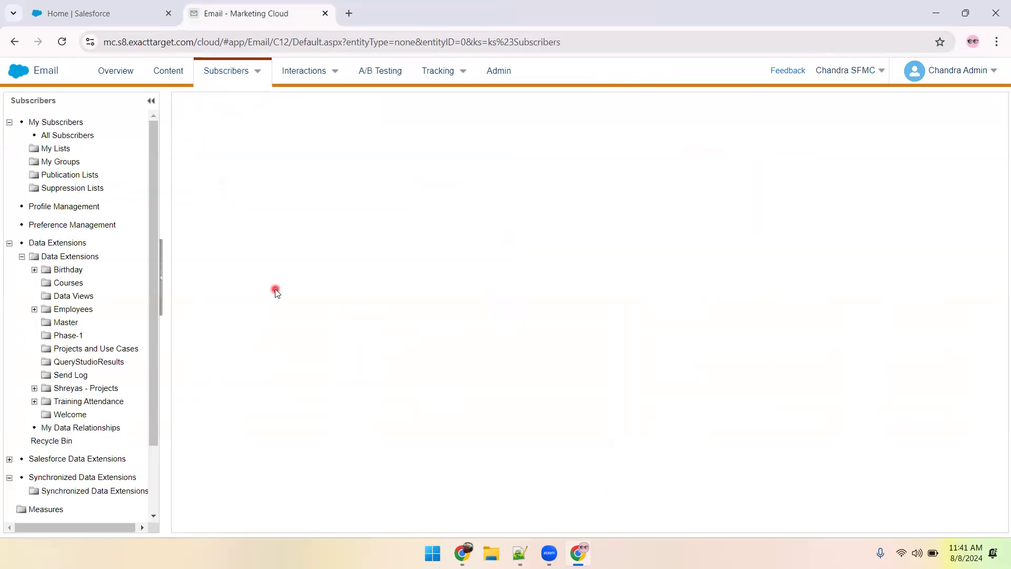
pyautogui.click(108, 349)
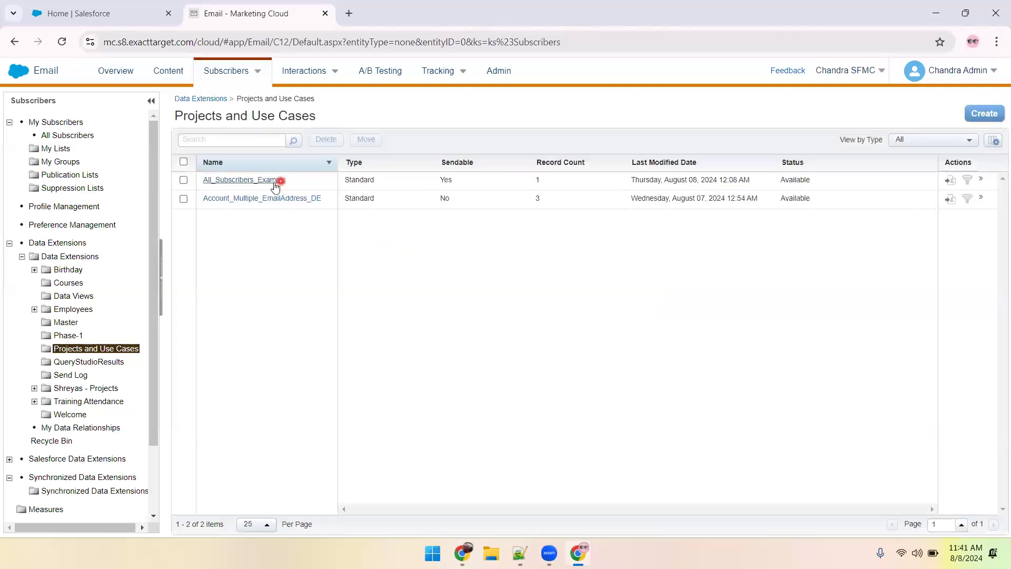
pyautogui.click(272, 180)
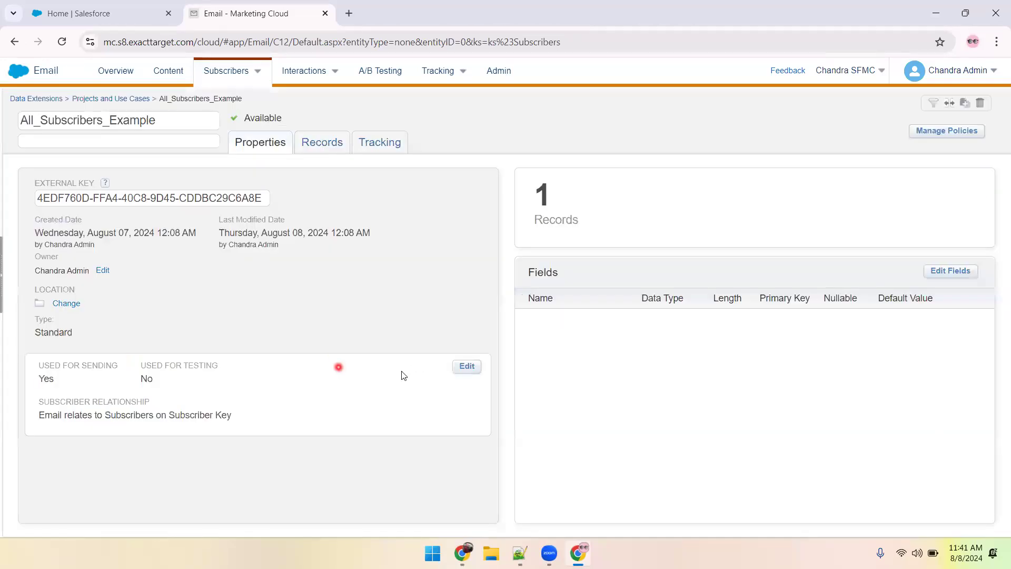
# Set the subscriber relationship of All_Subscribers_Example to ID relates to Subscribers on Subscriber Key and save it.
pyautogui.click(463, 367)
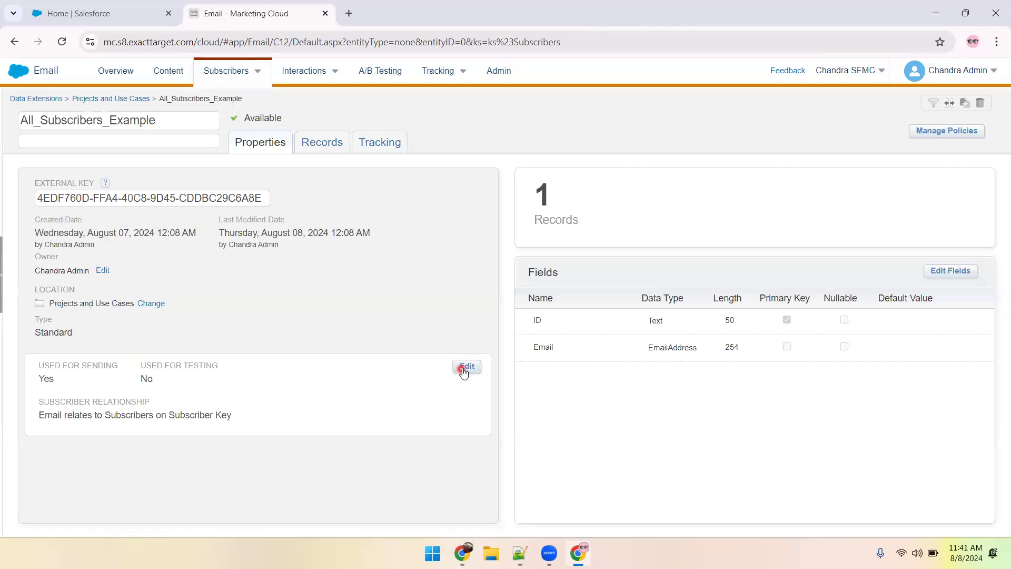
pyautogui.click(414, 160)
pyautogui.click(388, 175)
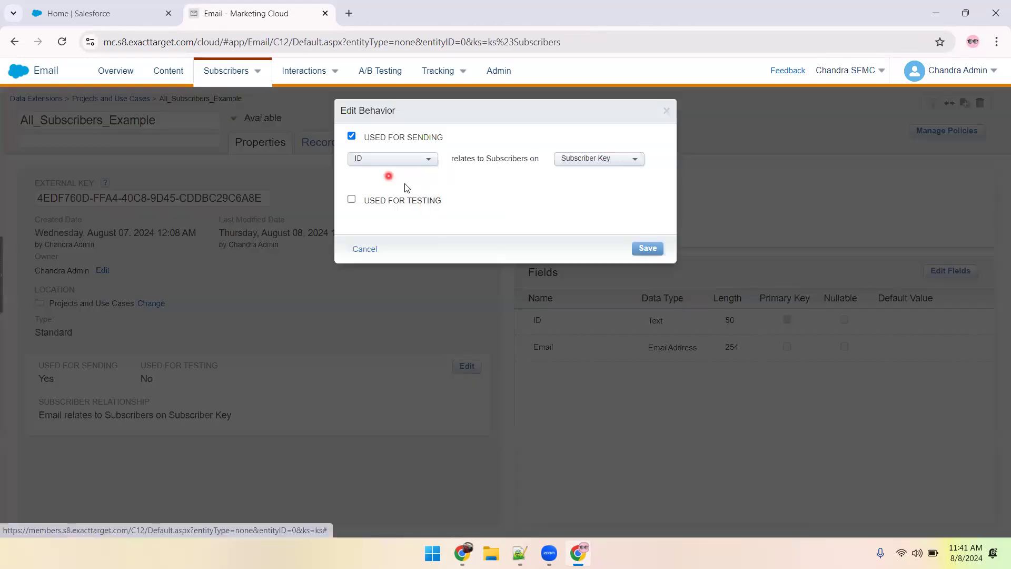
pyautogui.click(648, 249)
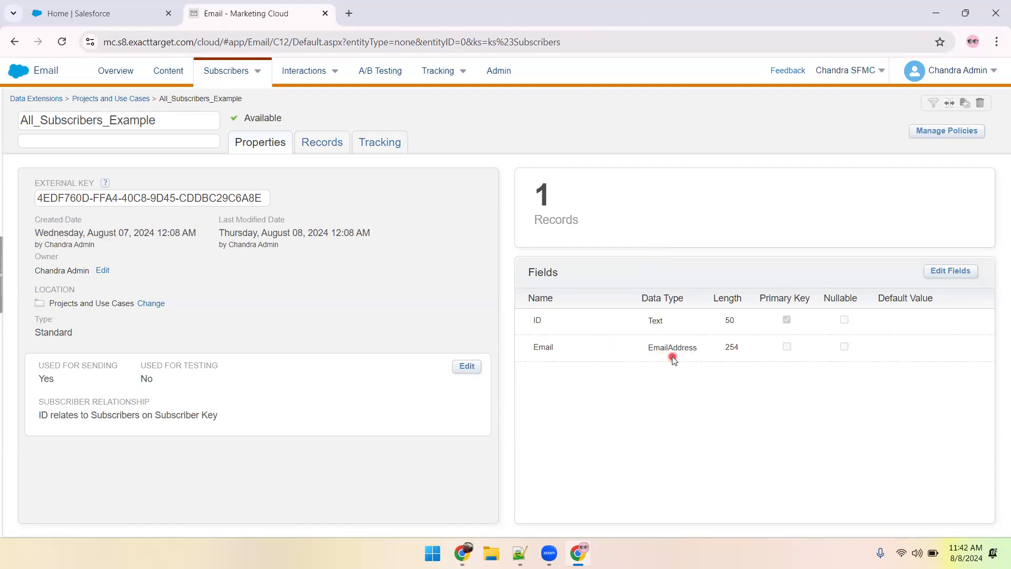
# Open the All Subscribers list, copy the test subscriber ID from the Notepad++ notes, and return to Marketing Cloud.
pyautogui.moveTo(248, 72)
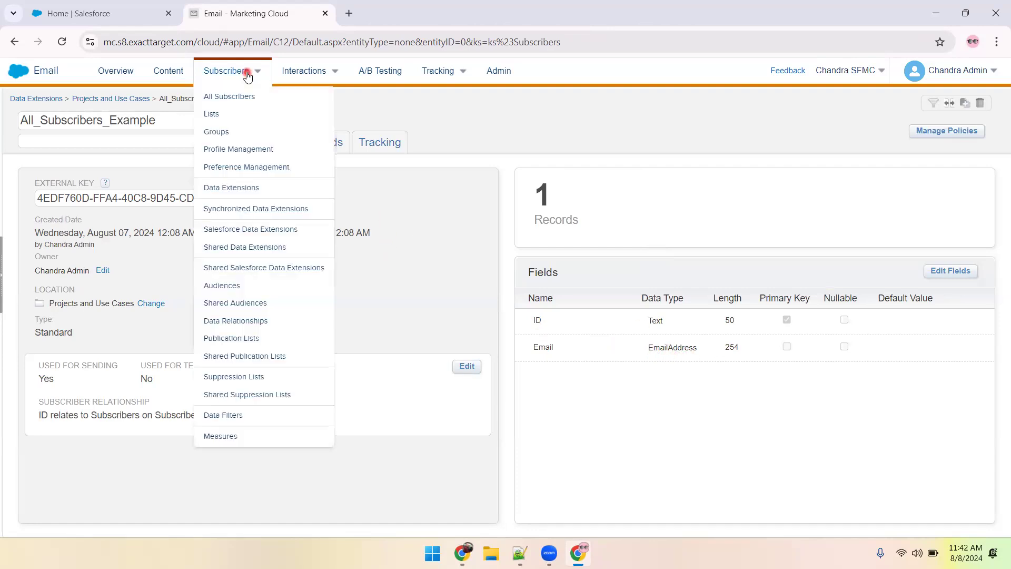
pyautogui.click(238, 103)
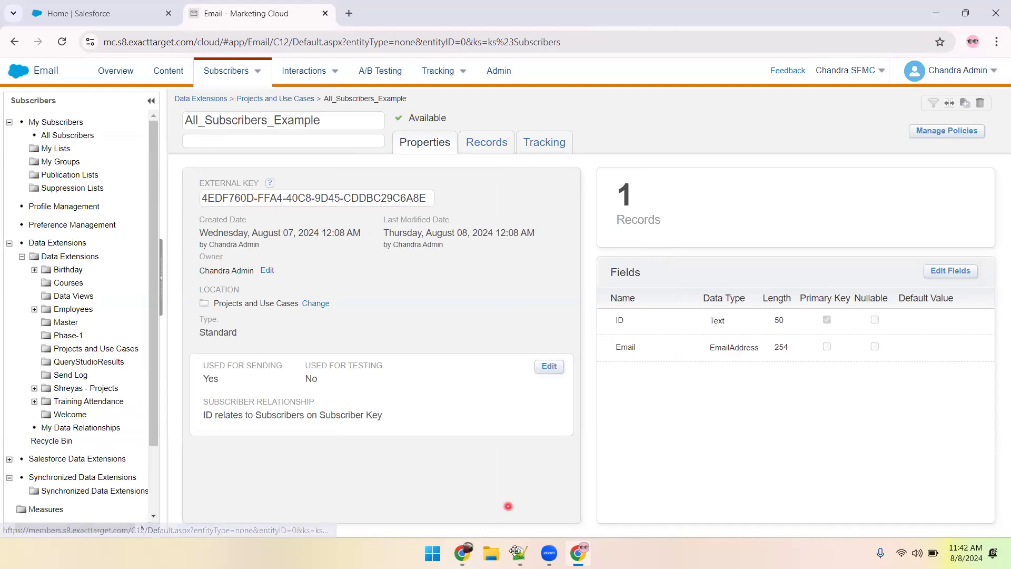
pyautogui.hotkey('alt', 'Tab')
pyautogui.moveTo(127, 270); pyautogui.dragTo(462, 272)
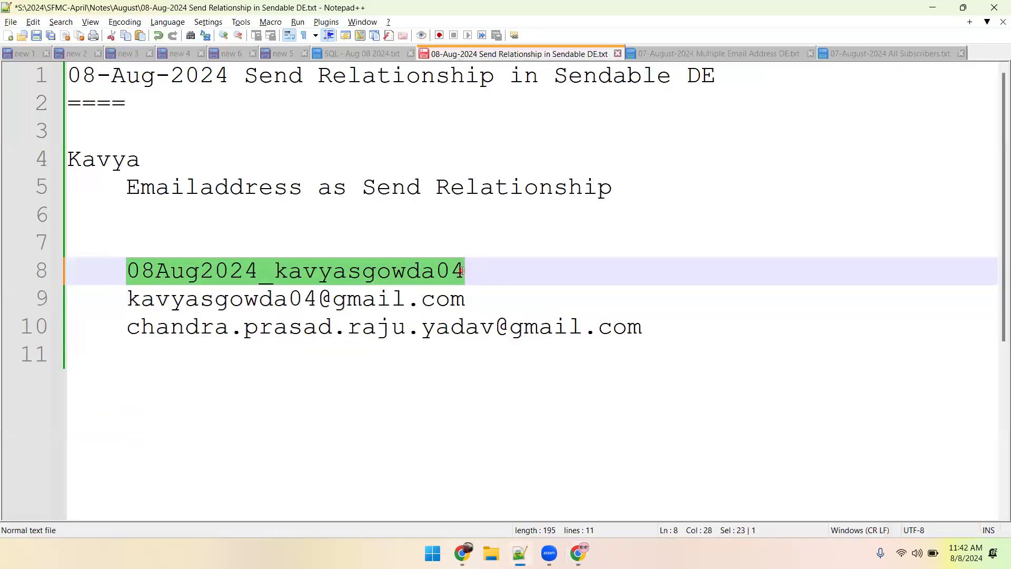
pyautogui.hotkey('ctrl', 'c')
pyautogui.hotkey('alt', 'Tab')
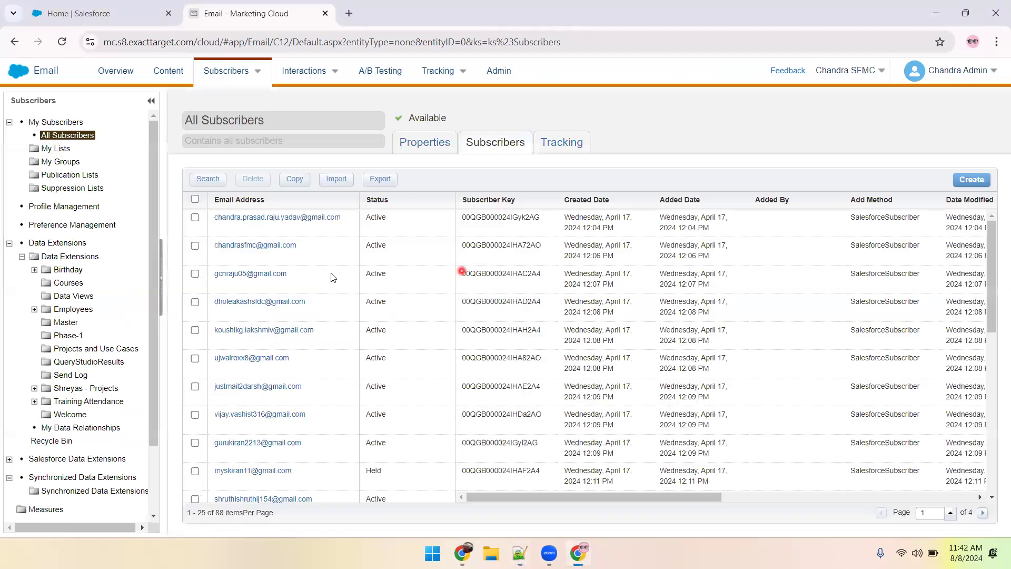
# Search All Subscribers for a Subscriber Key equal to the copied test subscriber ID.
pyautogui.click(209, 179)
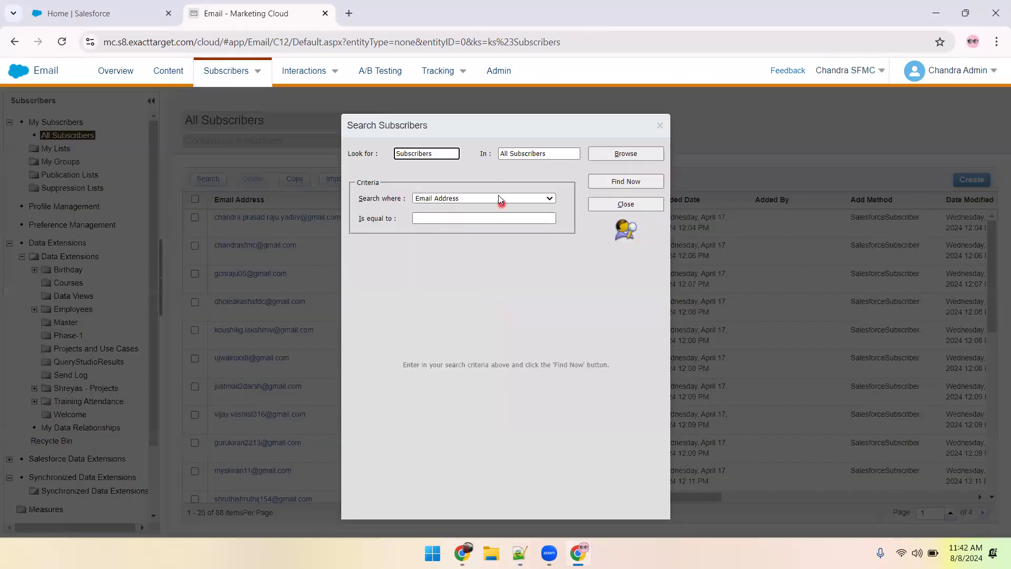
pyautogui.click(498, 197)
pyautogui.click(458, 242)
pyautogui.click(452, 219)
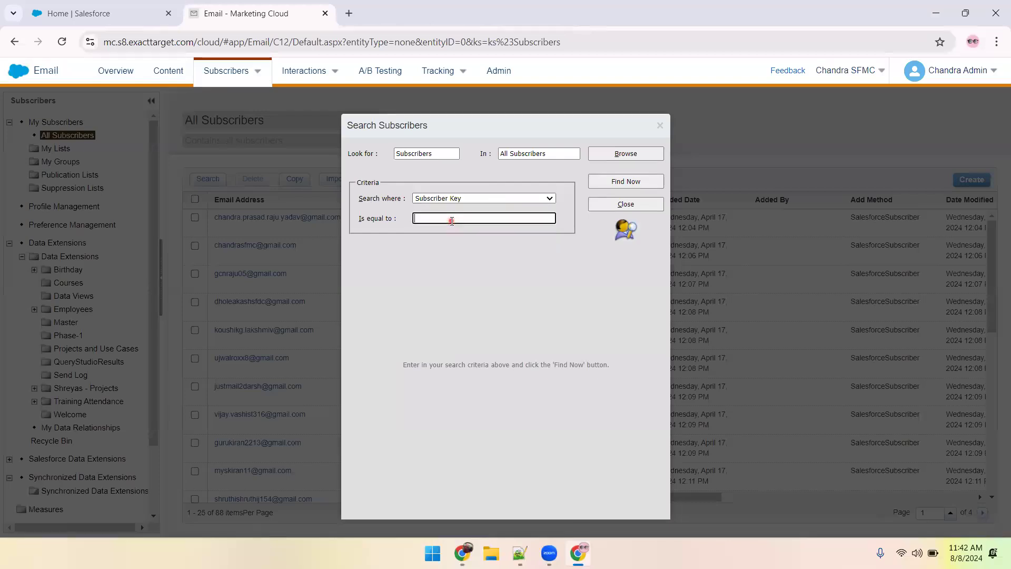
pyautogui.hotkey('ctrl', 'v')
pyautogui.click(614, 181)
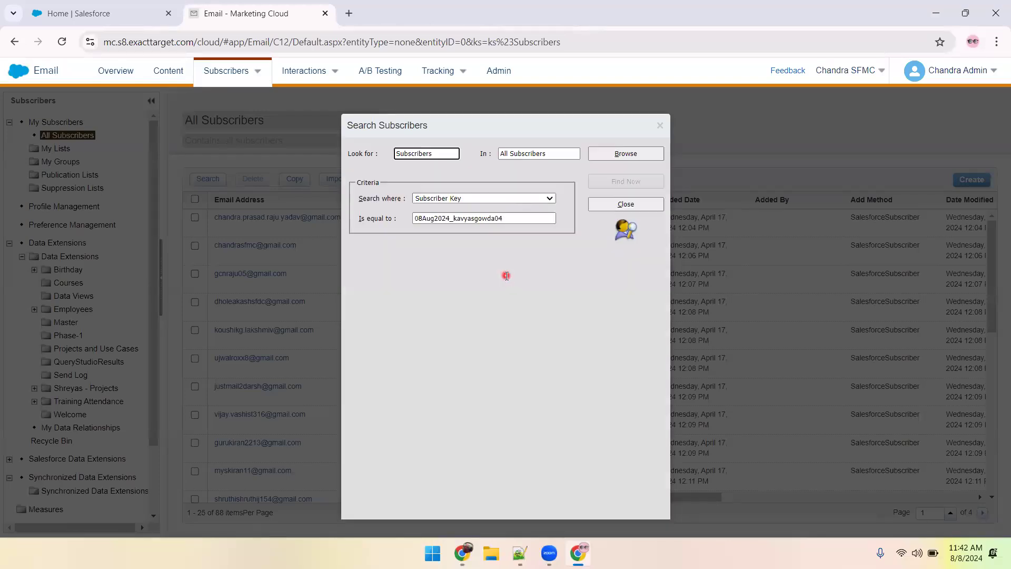
# Switch to the Notepad++ notes, add a "Before Send" line below the email addresses, and save the file.
pyautogui.hotkey('alt', 'Tab')
pyautogui.click(245, 233)
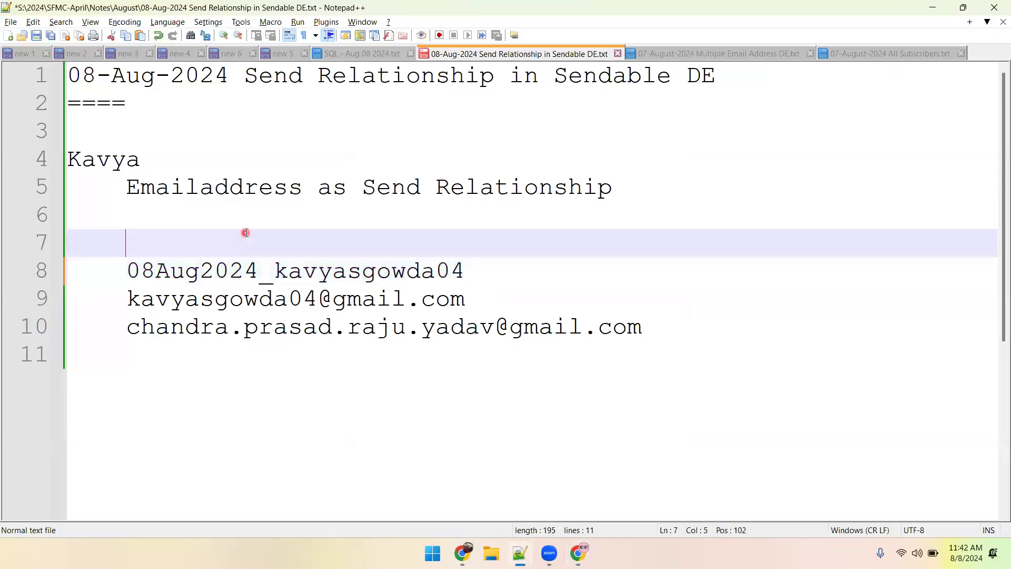
pyautogui.click(209, 388)
pyautogui.press('Return')
pyautogui.write('Be')
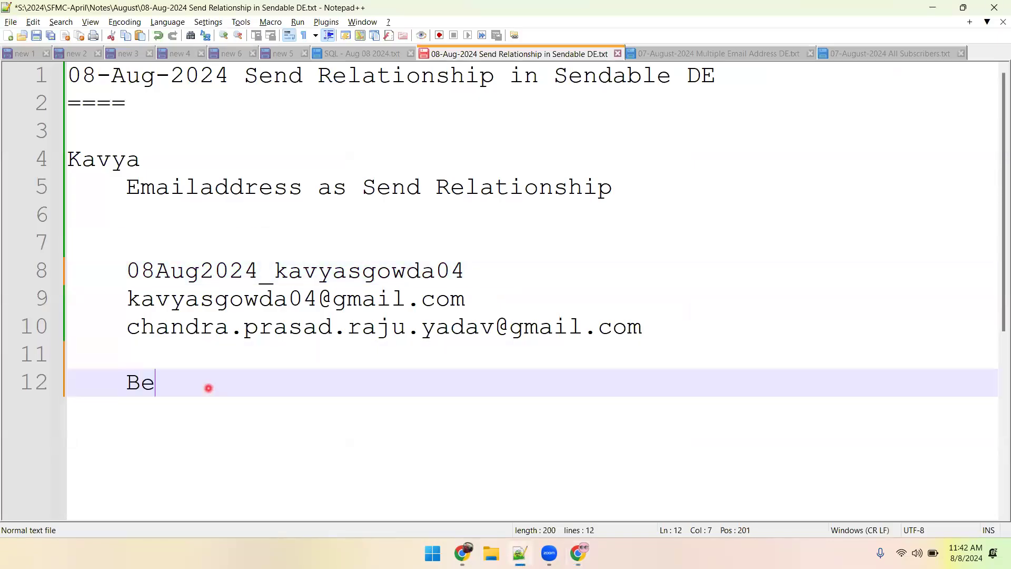
pyautogui.write('fore Send :')
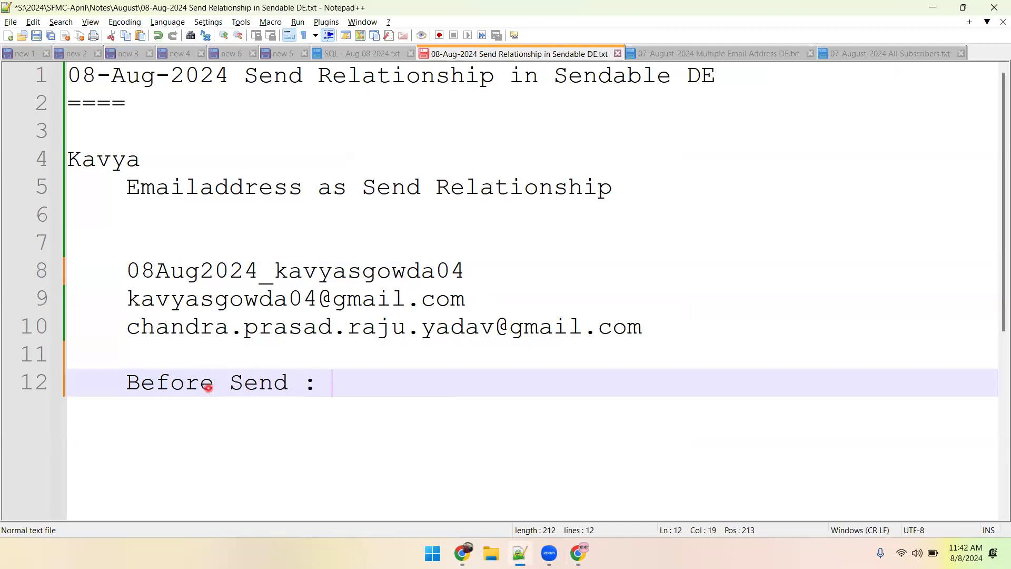
pyautogui.hotkey('ctrl', 's')
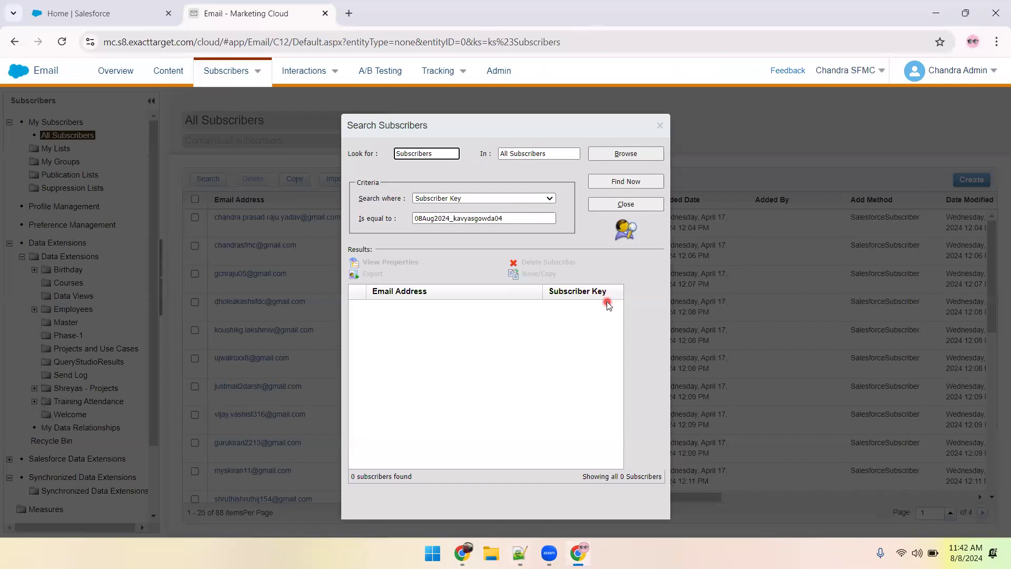
# Close the subscriber search, view the All Subscribers properties, and record 88 on the "Before Send" line of the saved notes.
pyautogui.click(613, 205)
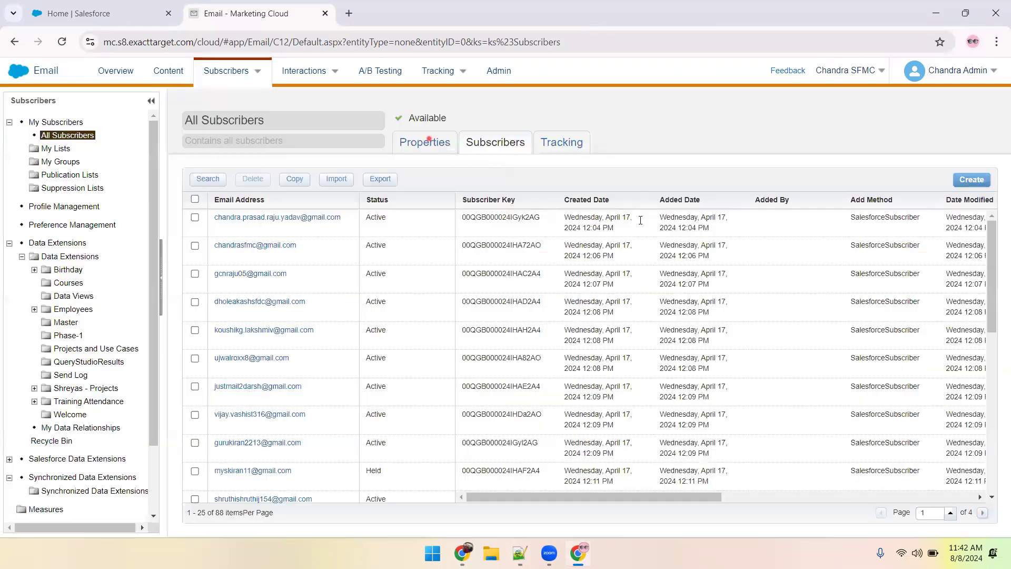
pyautogui.click(426, 141)
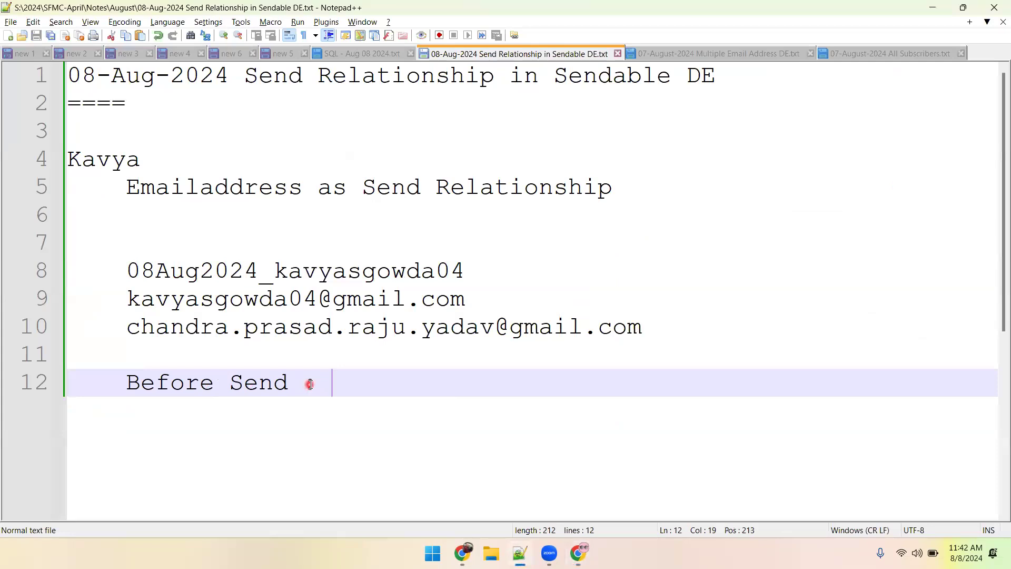
pyautogui.write('88')
pyautogui.hotkey('ctrl', 's')
# Return to Marketing Cloud and start sending All Subscribers Behavior Email August 07 2024 with MCC Send Classification, continuing to audience selection.
pyautogui.hotkey('alt', 'Tab')
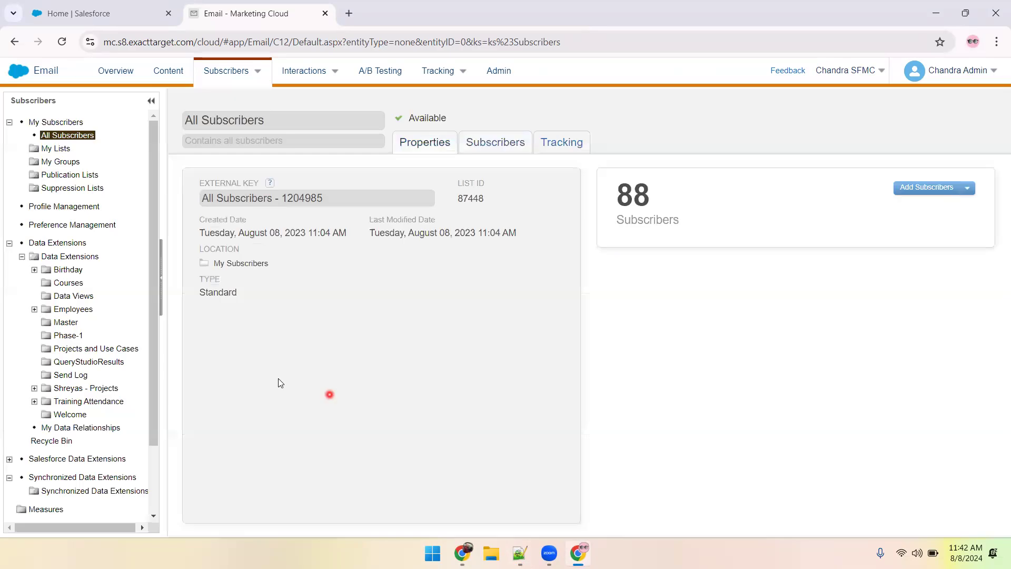
pyautogui.click(169, 72)
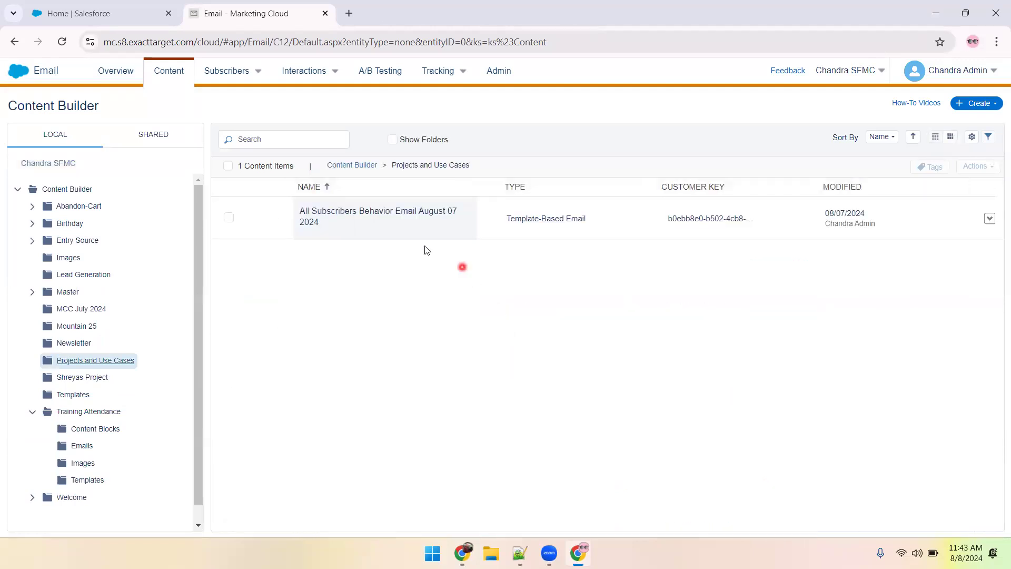
pyautogui.click(403, 219)
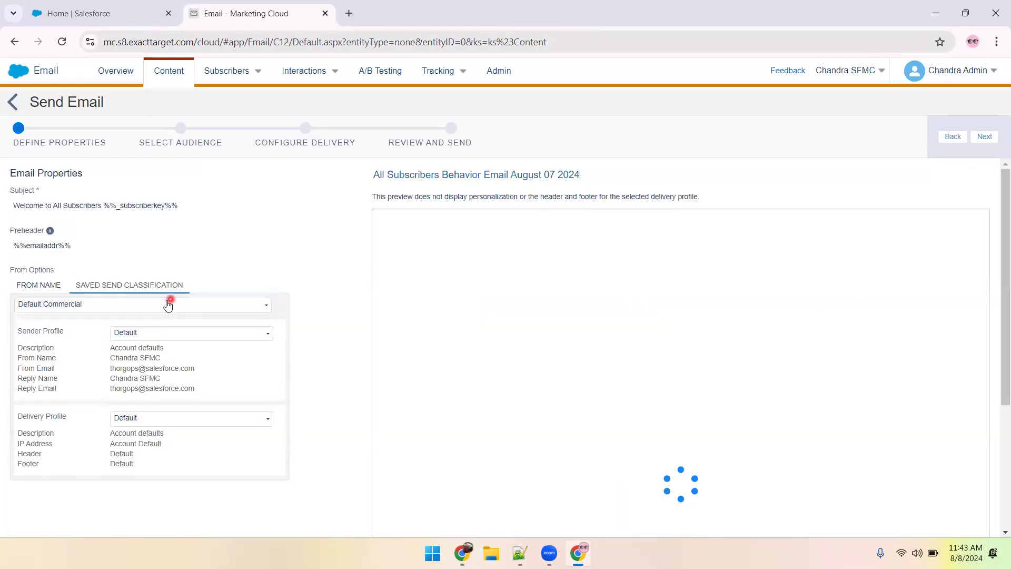
pyautogui.click(168, 305)
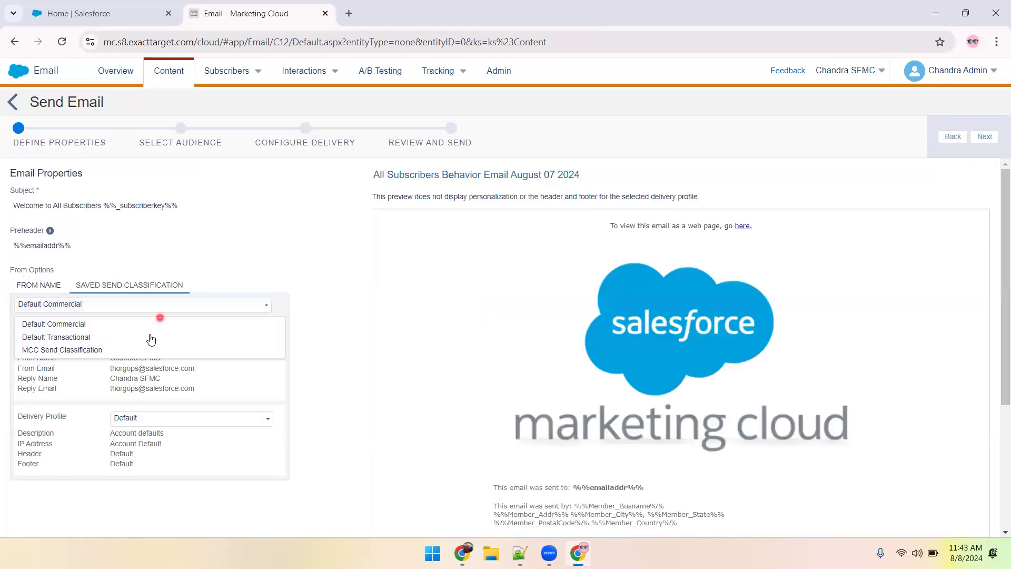
pyautogui.click(131, 348)
pyautogui.click(984, 136)
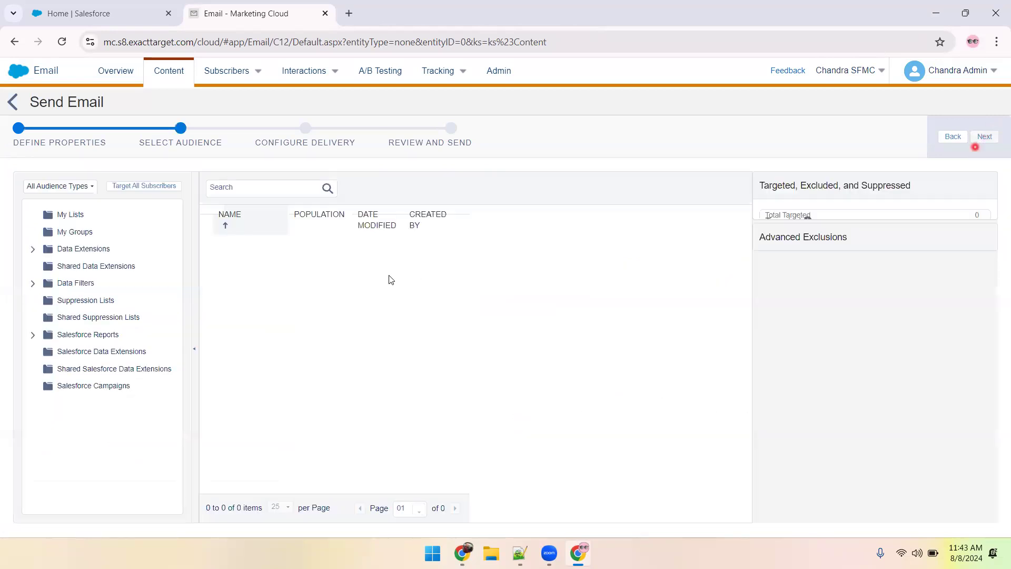
# Target the All_Subscribers_Example data extension from Projects and Use Cases with the All Subscribers publication list, and continue to delivery configuration.
pyautogui.click(33, 249)
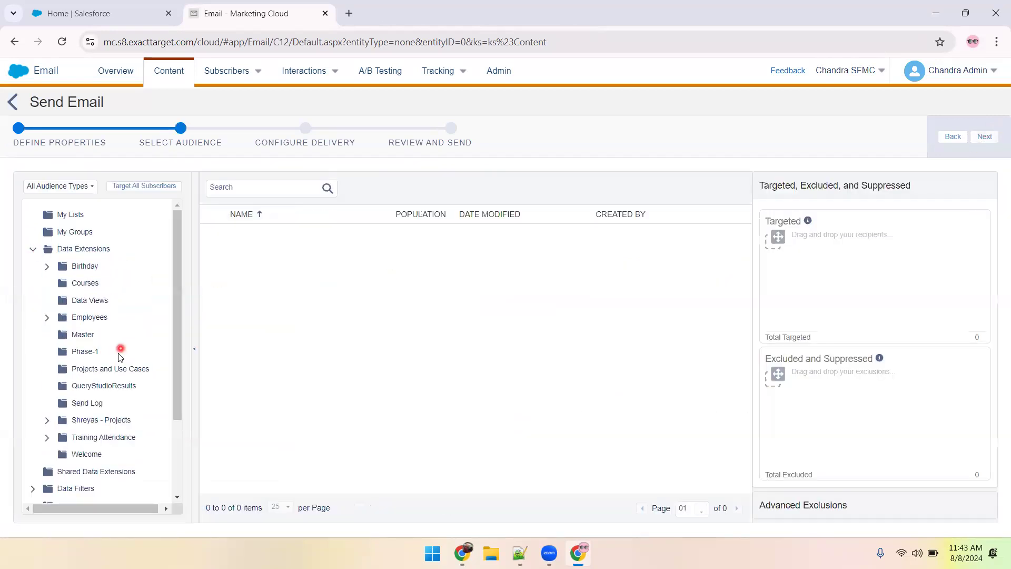
pyautogui.click(113, 369)
pyautogui.moveTo(259, 241); pyautogui.dragTo(808, 280)
pyautogui.click(386, 169)
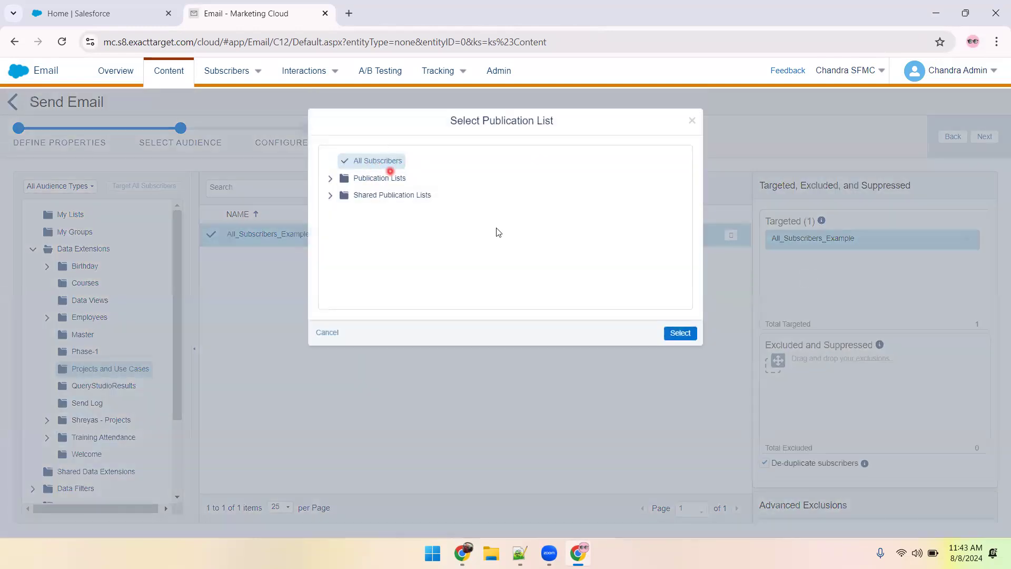
pyautogui.click(682, 335)
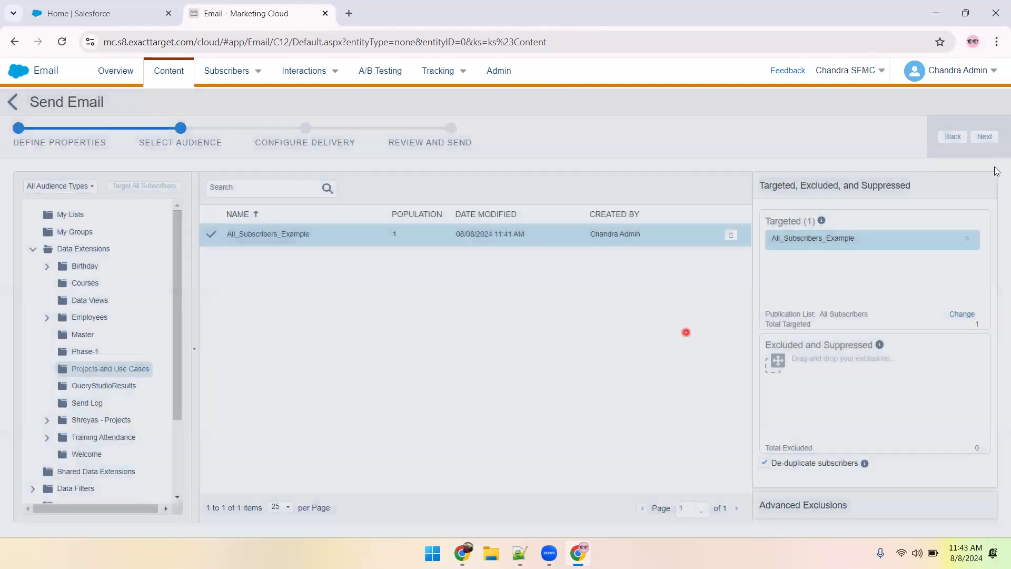
pyautogui.click(984, 136)
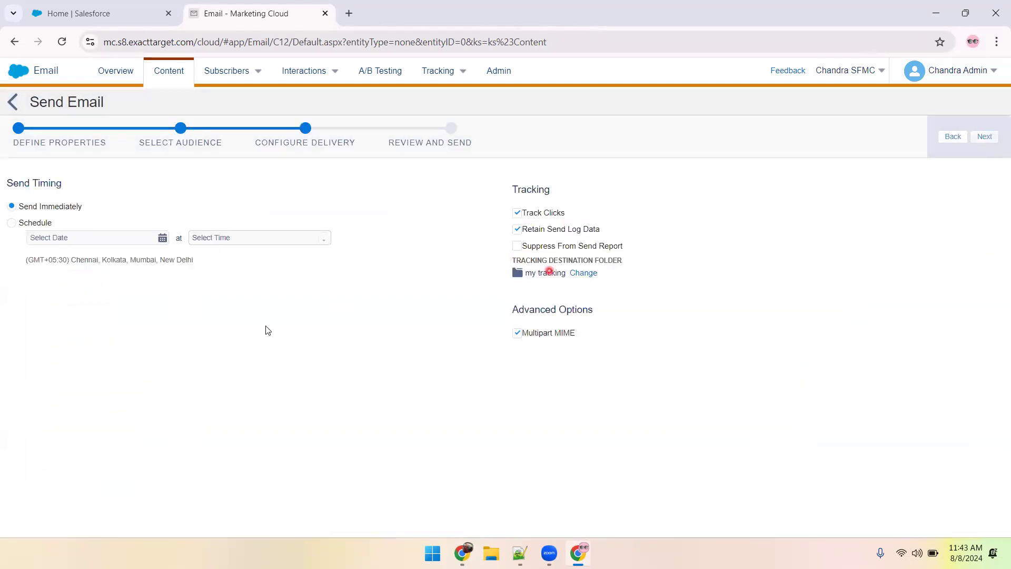
# Set the send's tracking destination folder to Projects and Use Cases.
pyautogui.click(579, 274)
pyautogui.click(390, 211)
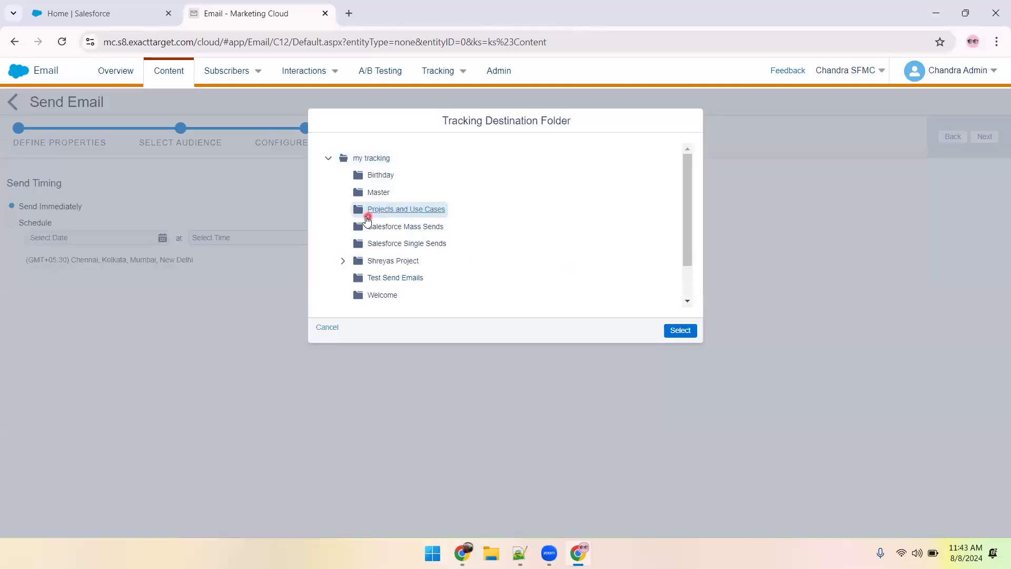
pyautogui.click(680, 330)
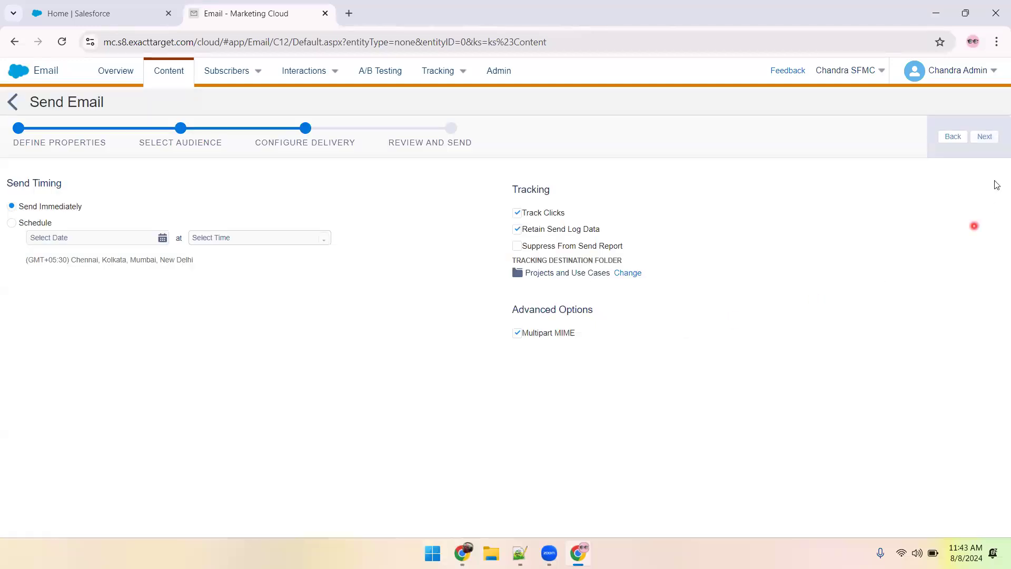
# Confirm the reviewed information as correct, send the email immediately, and open the tracking area for sends.
pyautogui.click(990, 136)
pyautogui.click(25, 186)
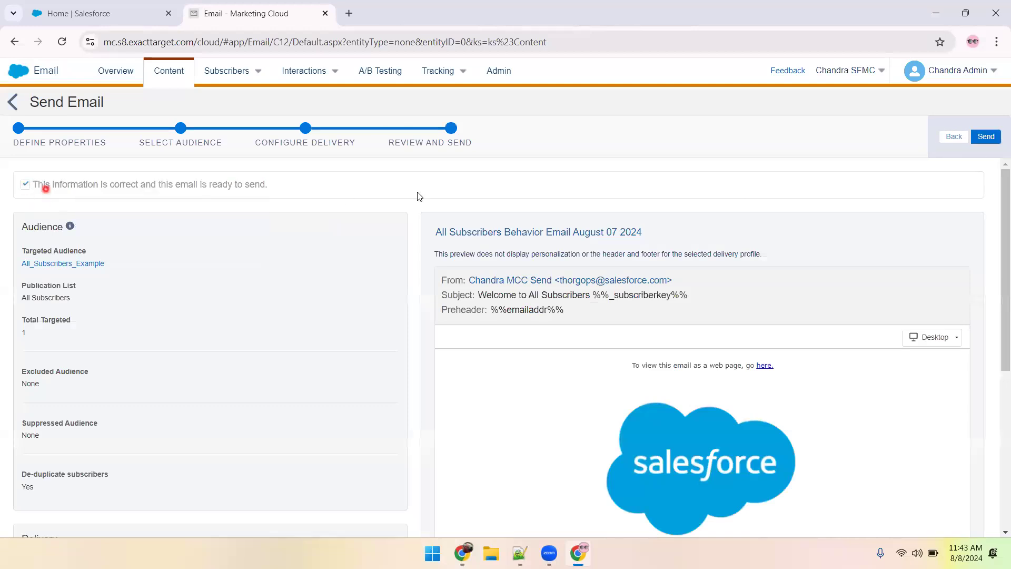
pyautogui.click(981, 138)
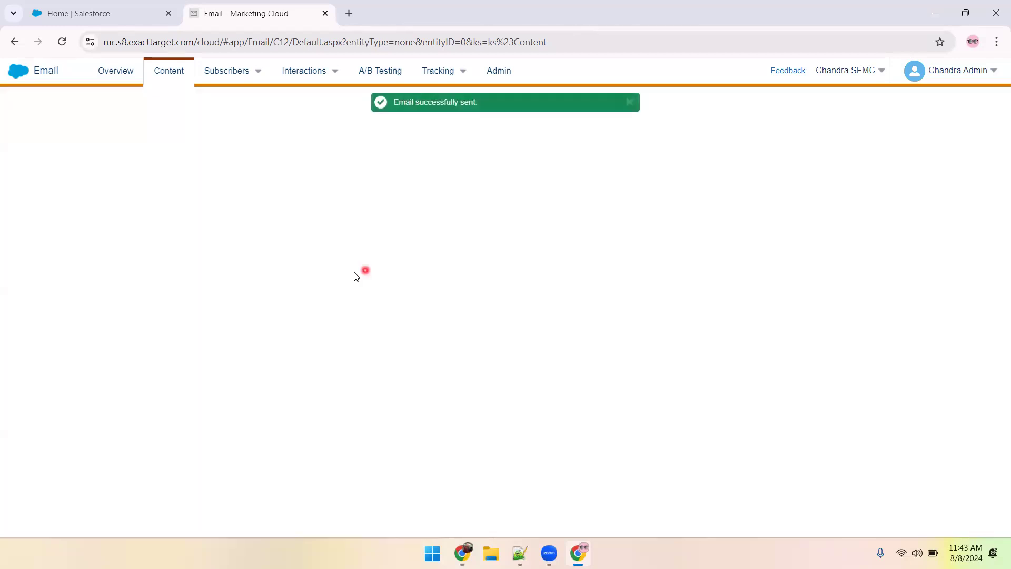
pyautogui.click(629, 102)
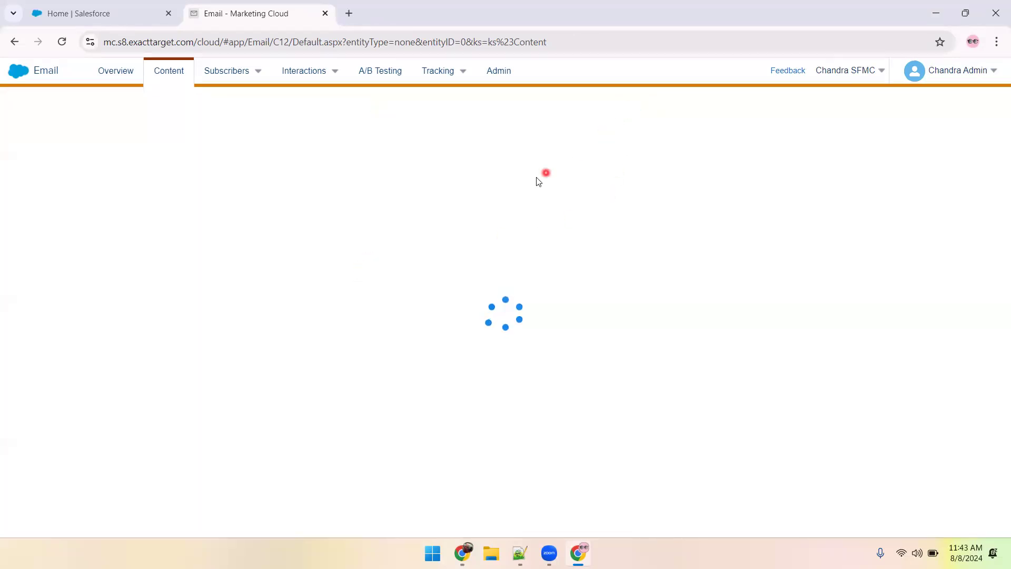
pyautogui.moveTo(451, 72)
pyautogui.click(437, 95)
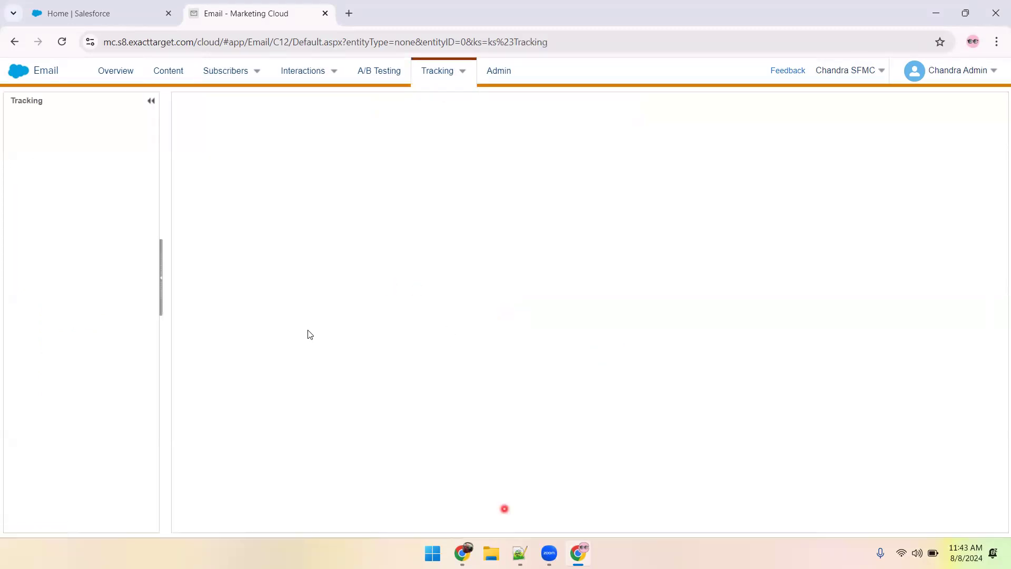
# Switch to the notes and label the subscriber's ID line with "(SubscriberKey)".
pyautogui.hotkey('alt', 'Tab')
pyautogui.write('(Subs')
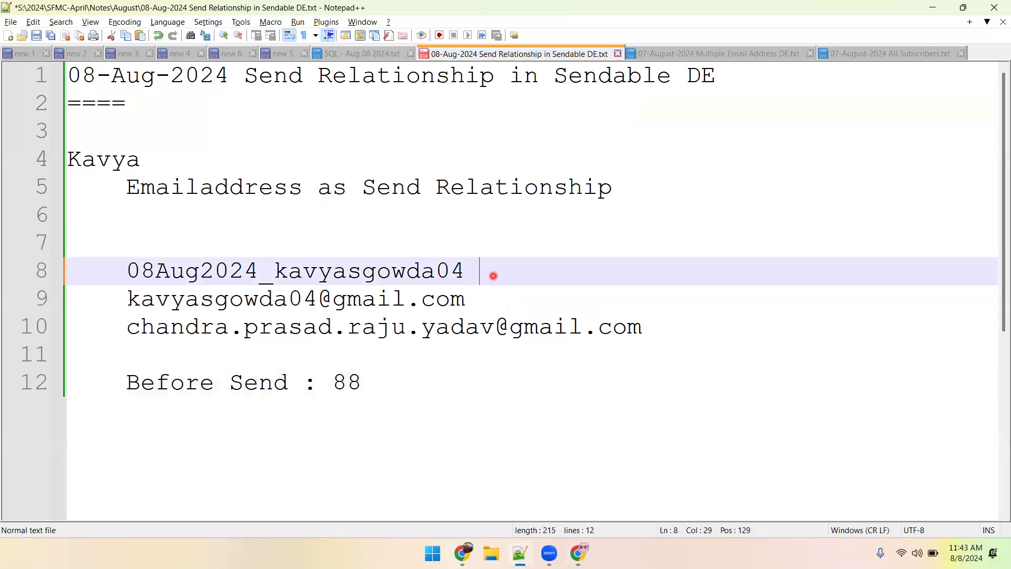
pyautogui.write('cr')
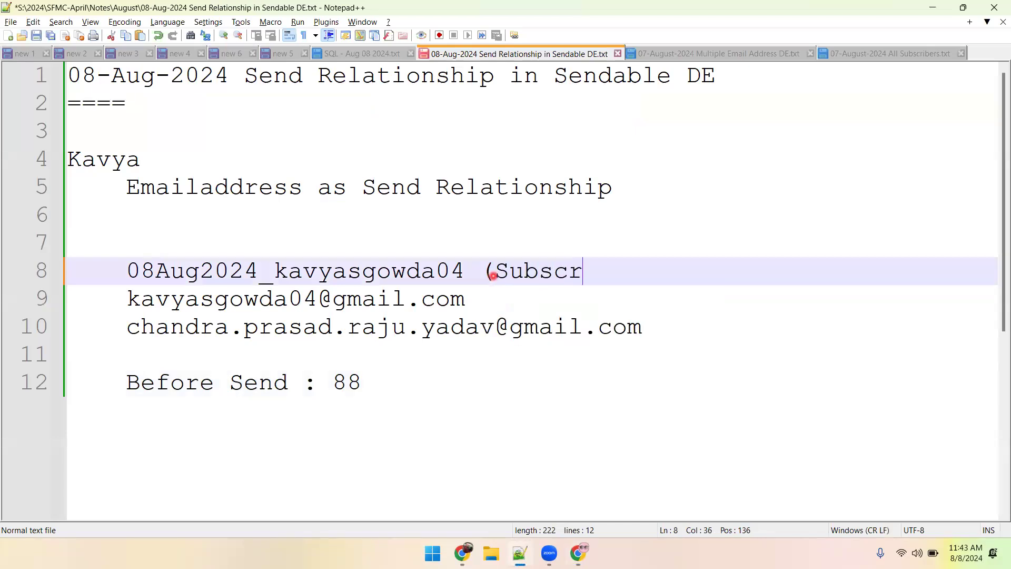
pyautogui.write('iberKey)')
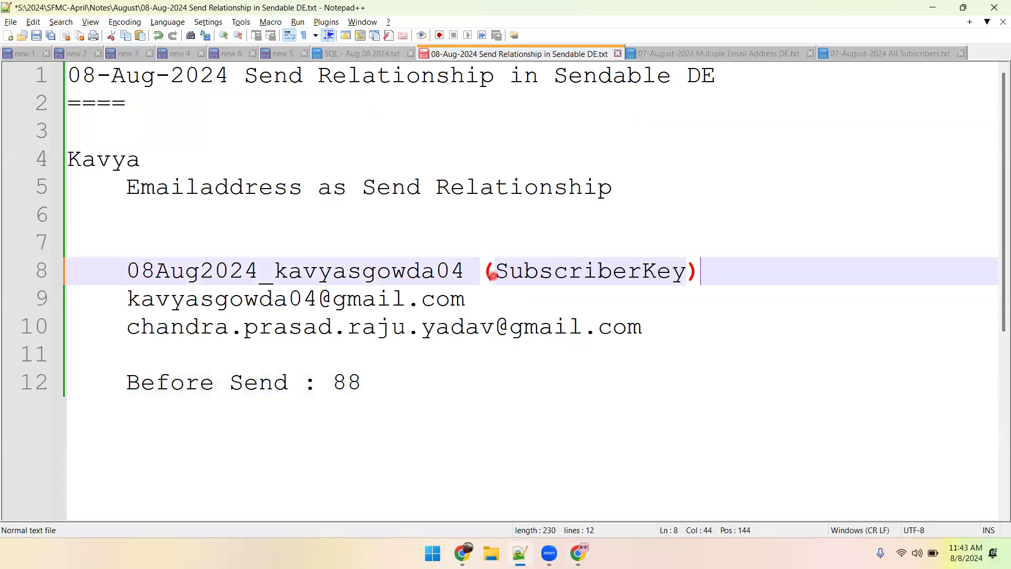
# Label the subscriber's email line with "(Email Addres)", add a blank line below it, and save the notes.
pyautogui.press('Down')
pyautogui.write('()Email Add')
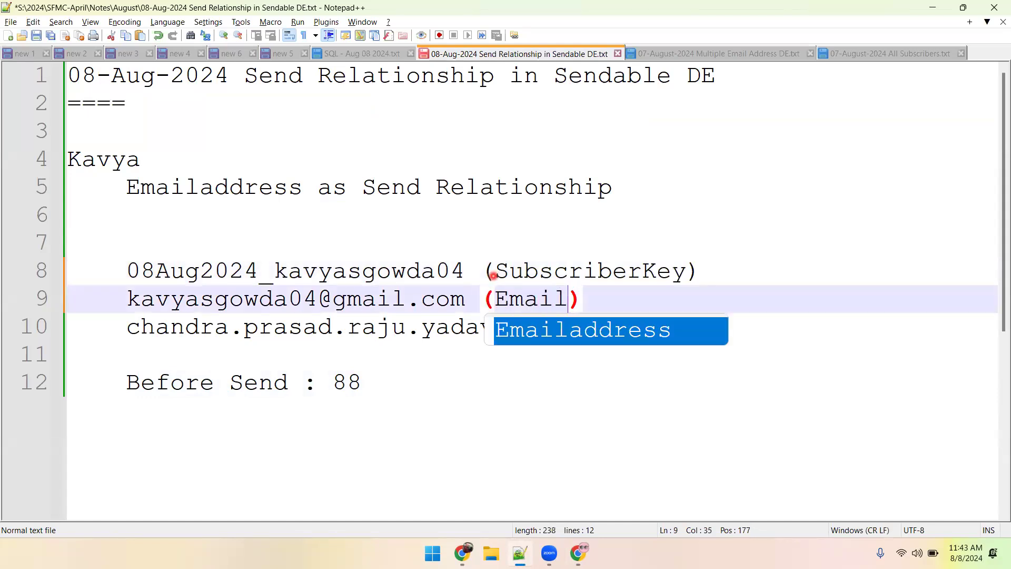
pyautogui.write('re')
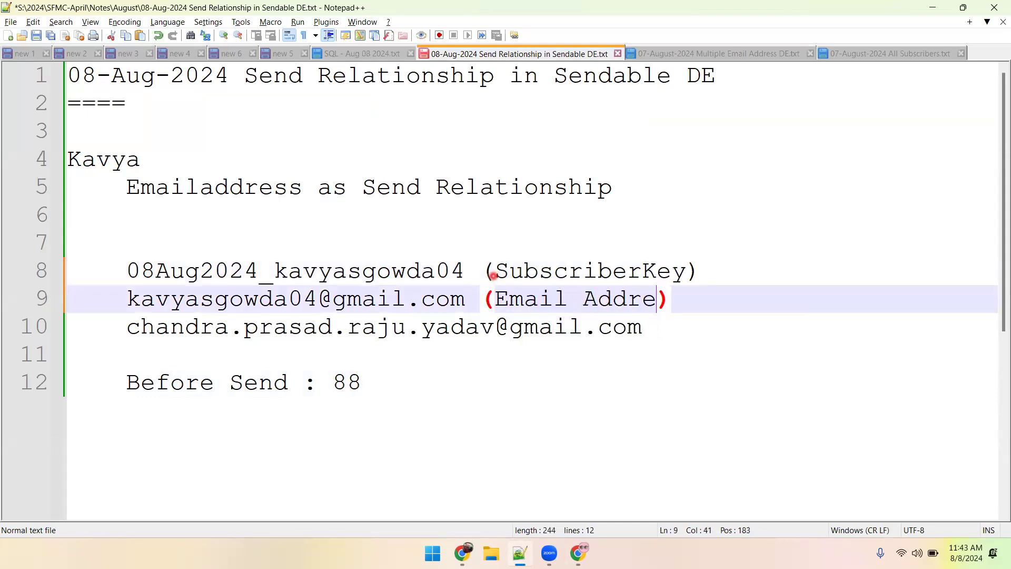
pyautogui.write('s')
pyautogui.hotkey('ctrl', 's')
pyautogui.click(700, 292)
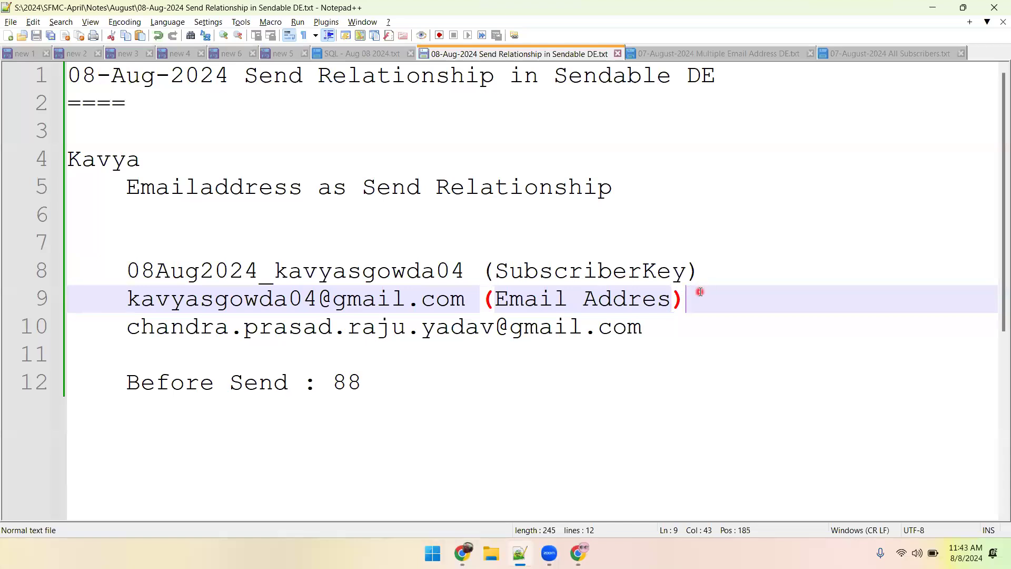
pyautogui.press('Return')
pyautogui.hotkey('ctrl', 's')
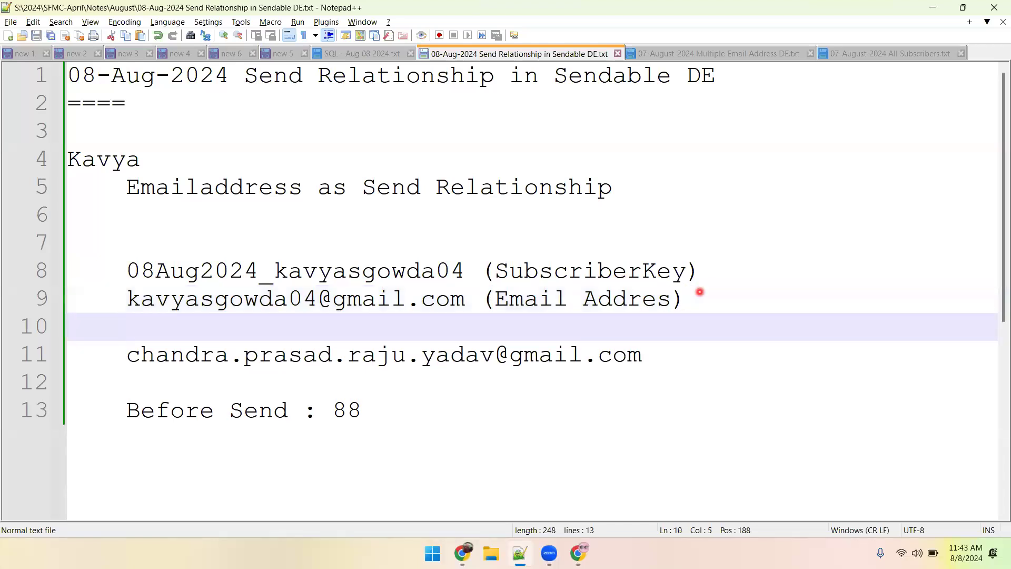
# Add the heading "Use Case 1: where id is used as send relationship" above the subscriber ID line and save.
pyautogui.click(97, 251)
pyautogui.press('BackSpace')
pyautogui.write('Use Case 1: w')
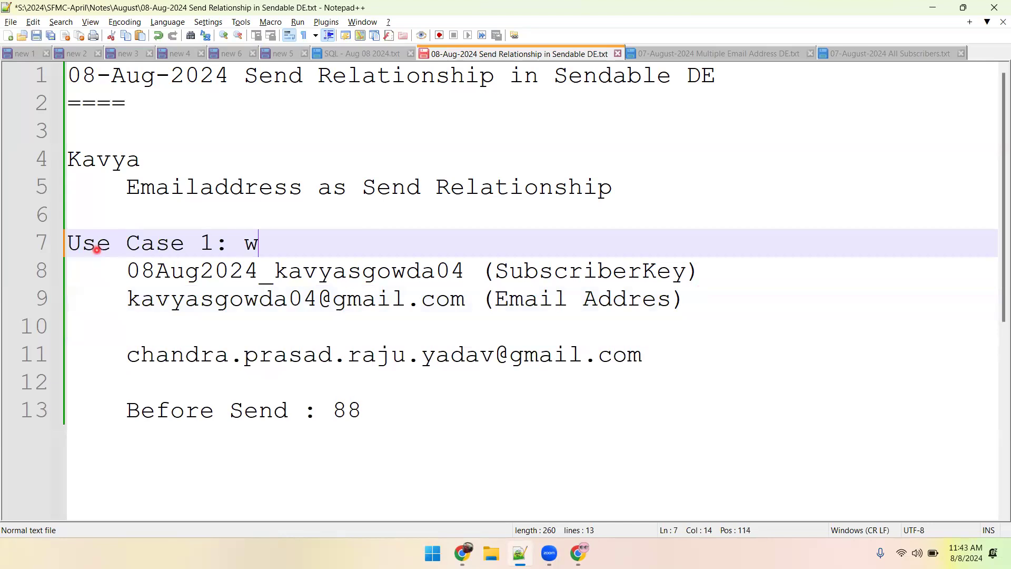
pyautogui.write('here id is')
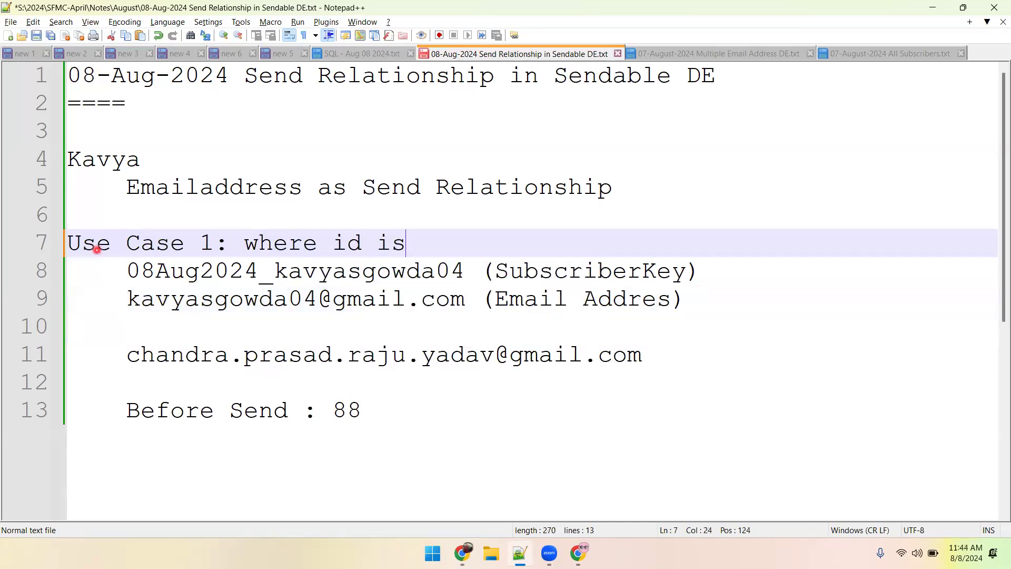
pyautogui.write(' used a')
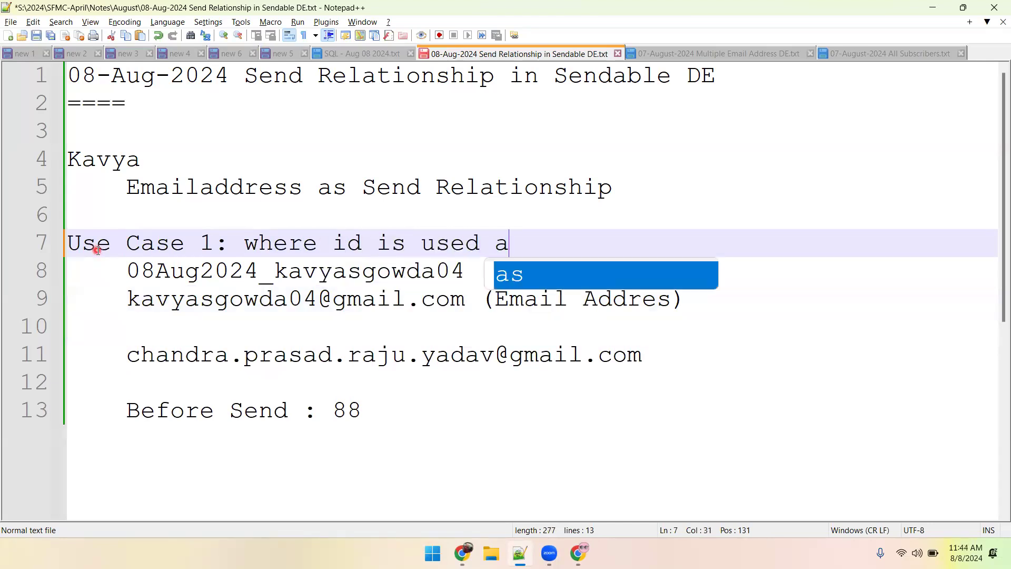
pyautogui.write('s send')
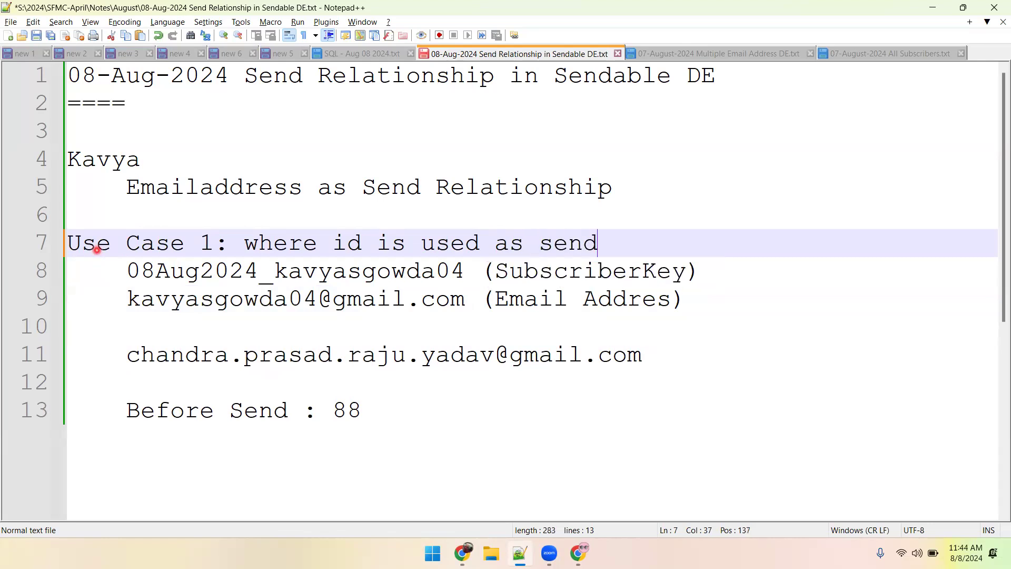
pyautogui.write(' relations')
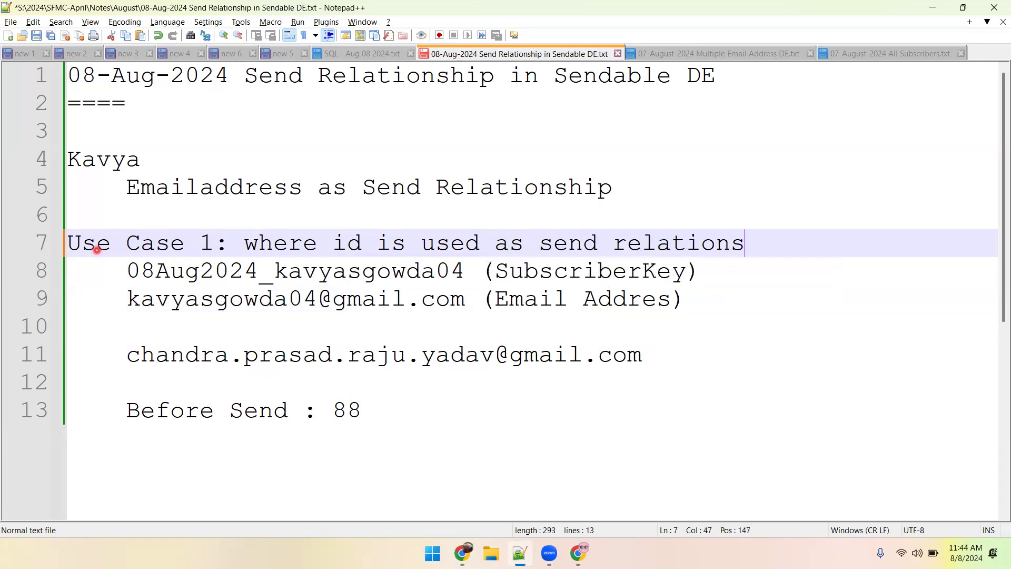
pyautogui.write('hip')
pyautogui.hotkey('ctrl', 's')
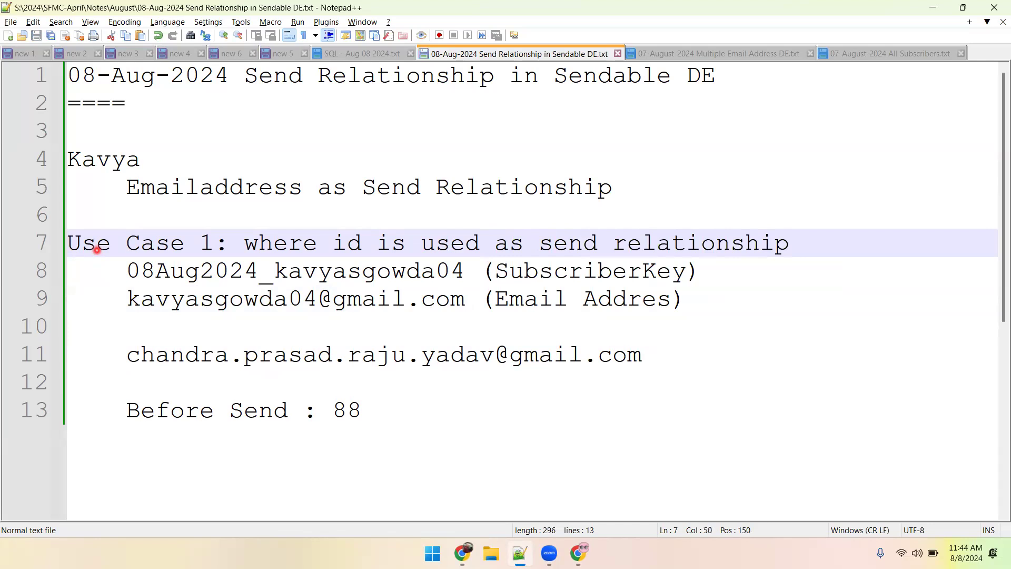
# Below the first use case, add the heading "Use Case 2 : email is used as send relationshilp".
pyautogui.scroll(1, 141, 303)
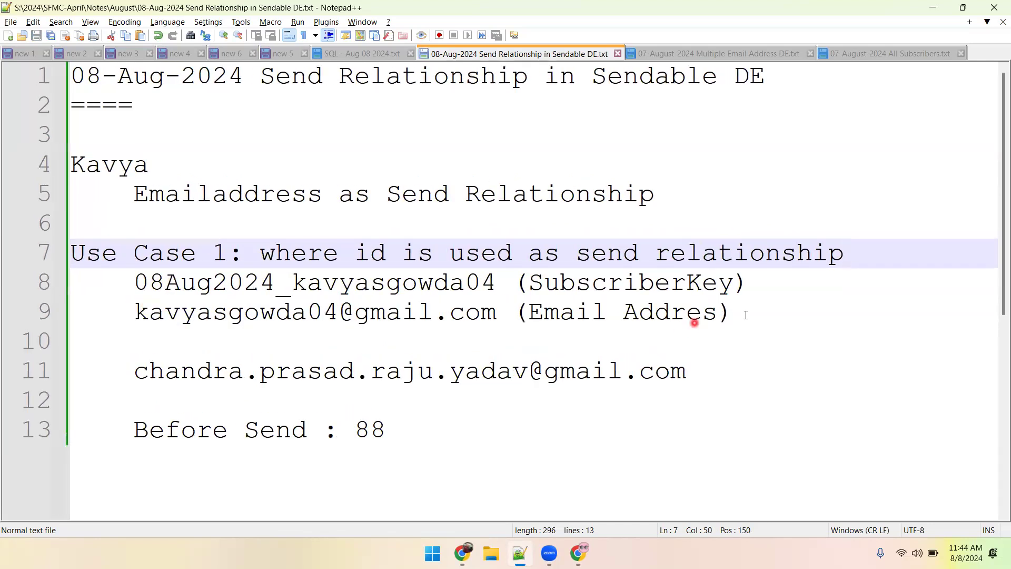
pyautogui.click(747, 313)
pyautogui.press('Return')
pyautogui.press('Return')
pyautogui.hotkey('ctrl', 's')
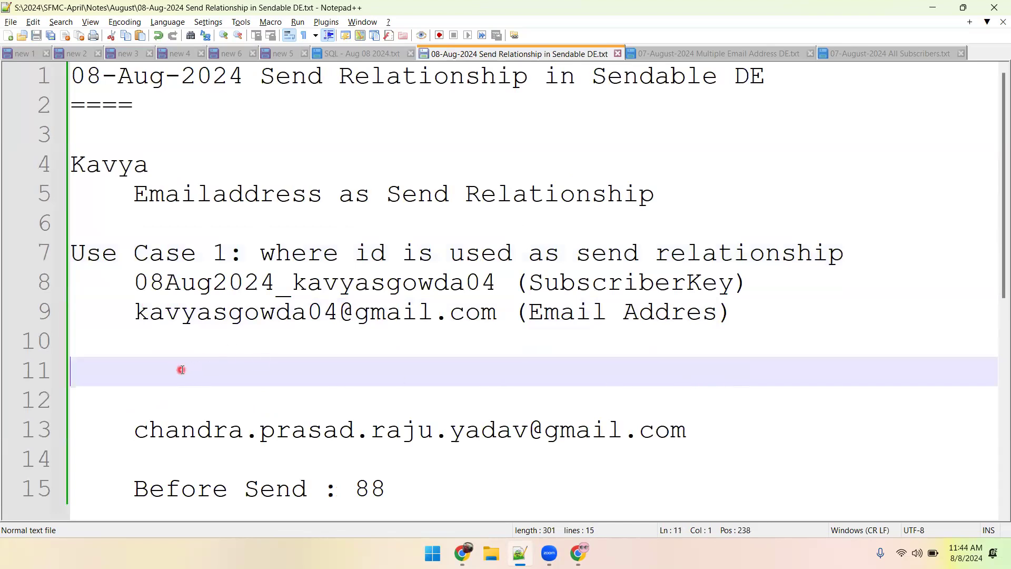
pyautogui.write('Use Case')
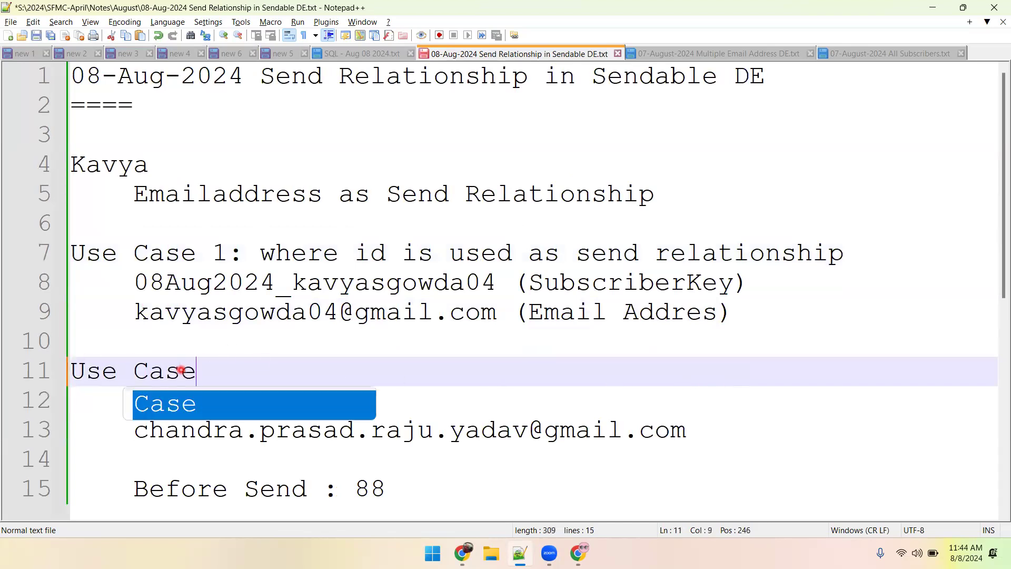
pyautogui.write(' 2 : email is ')
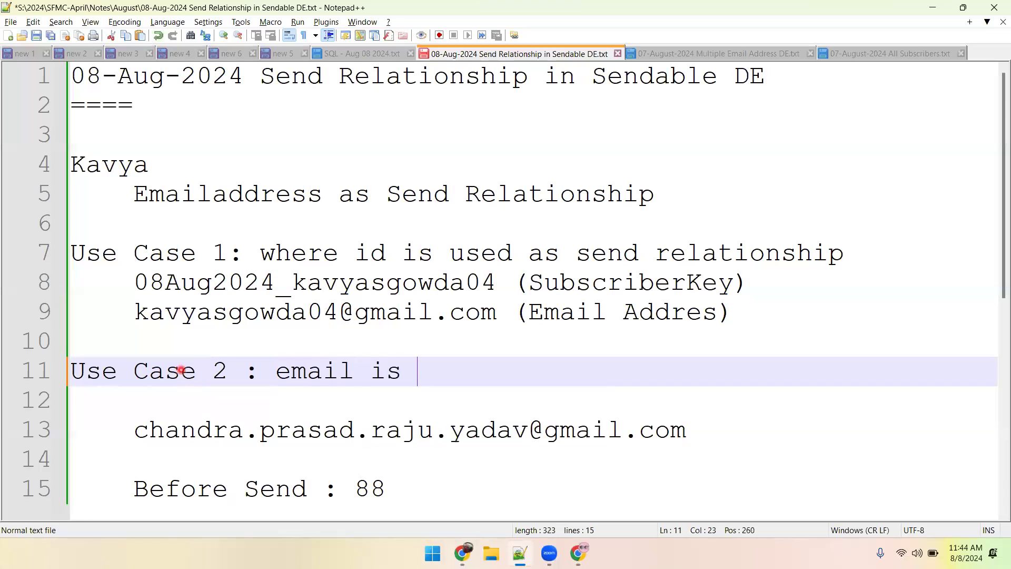
pyautogui.write('used as ')
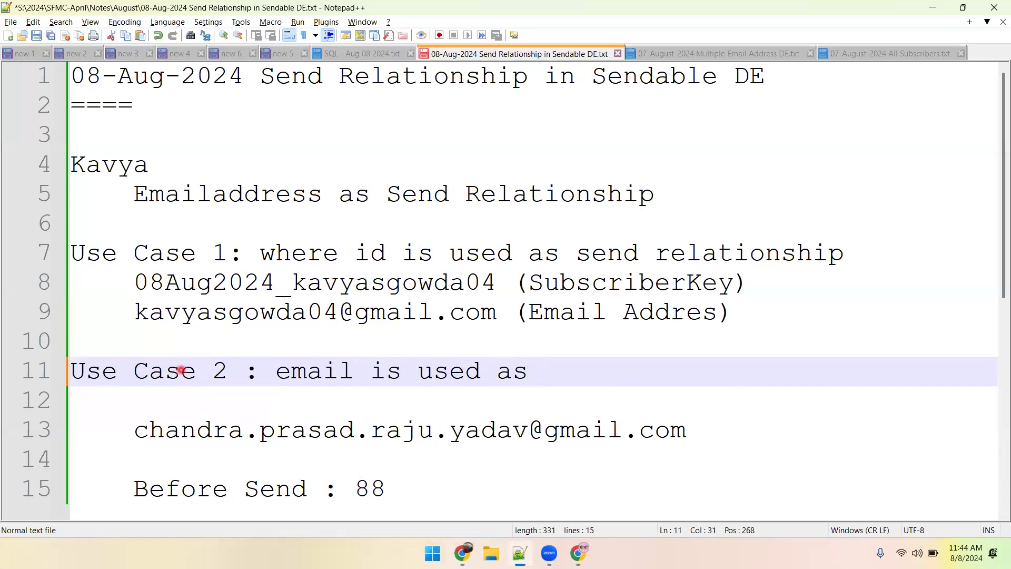
pyautogui.write('send re')
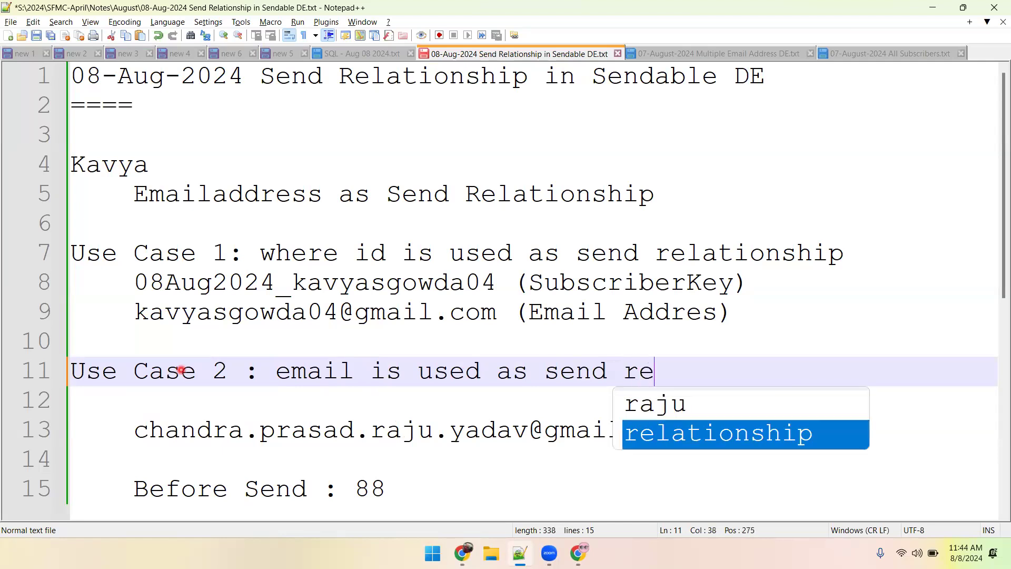
pyautogui.write('lations')
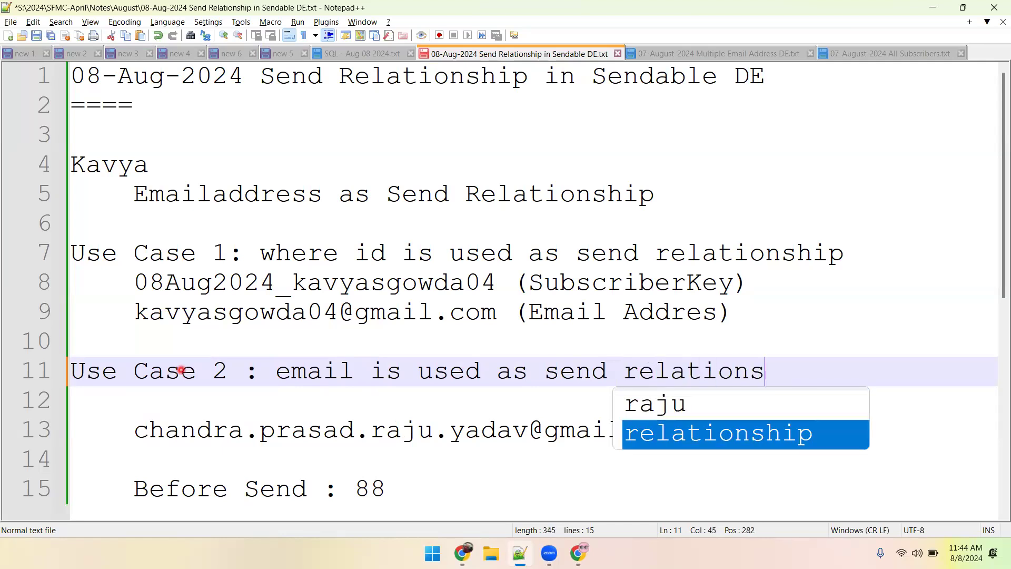
pyautogui.write('hil++')
pyautogui.press('BackSpace')
pyautogui.press('BackSpace')
pyautogui.write('p')
# Copy the subscriber's email address from Use Case 1 onto two indented lines under the Use Case 2 heading.
pyautogui.press('Return')
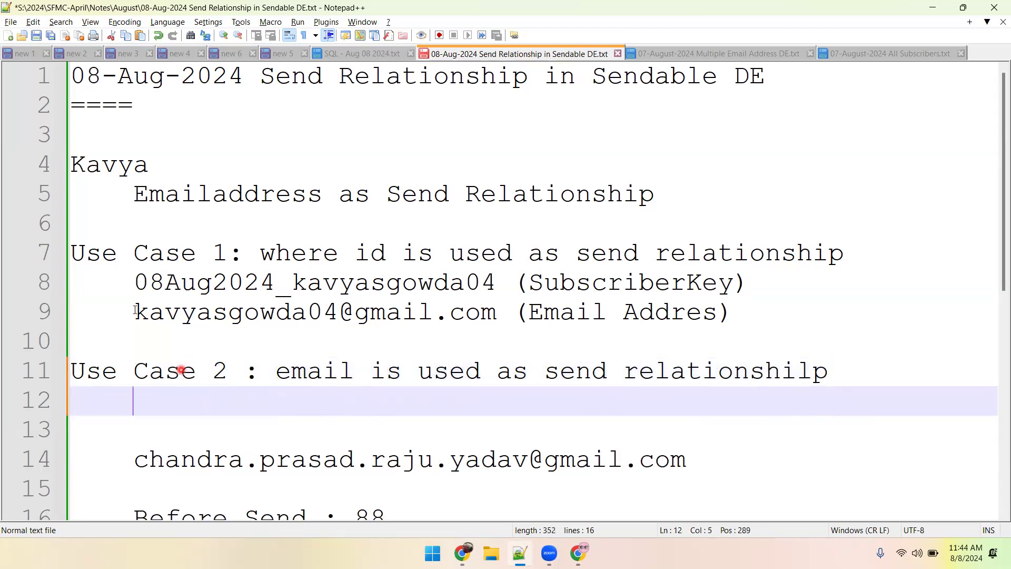
pyautogui.moveTo(135, 310); pyautogui.dragTo(507, 312)
pyautogui.hotkey('ctrl', 'c')
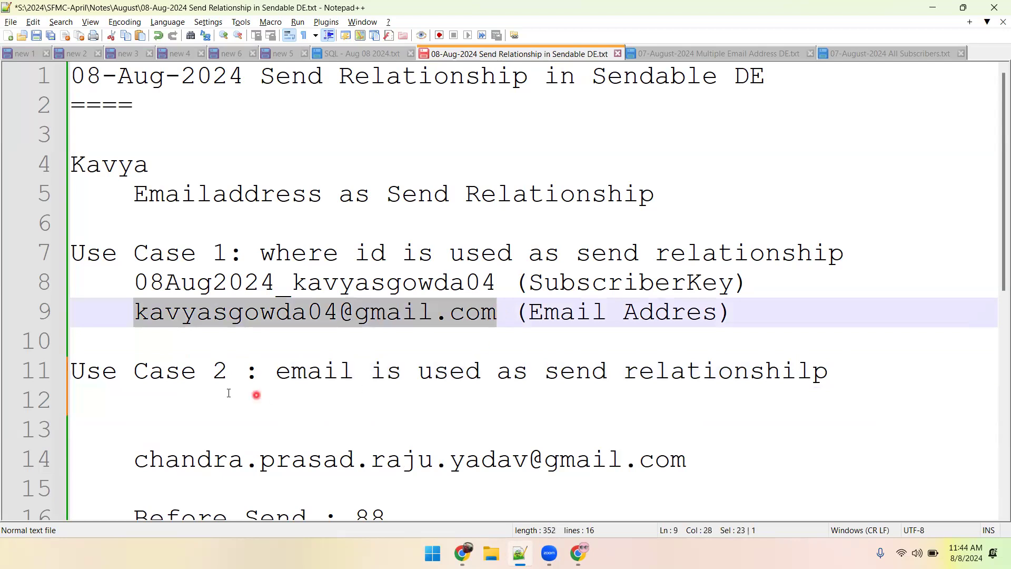
pyautogui.click(215, 398)
pyautogui.hotkey('ctrl', 'v')
pyautogui.press('Return')
pyautogui.hotkey('ctrl', 'v')
# Copy the labels "(SubscriberKey)" and "(Email Addres)" onto the first and second Use Case 2 email lines, and save the notes.
pyautogui.moveTo(515, 281); pyautogui.dragTo(747, 280)
pyautogui.hotkey('ctrl', 'c')
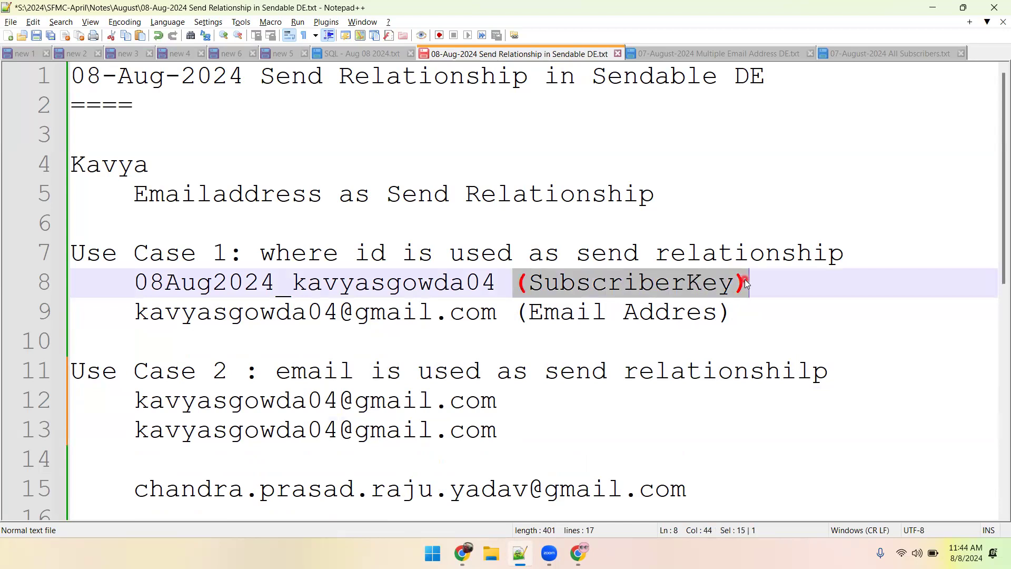
pyautogui.click(540, 389)
pyautogui.hotkey('ctrl', 'v')
pyautogui.click(510, 433)
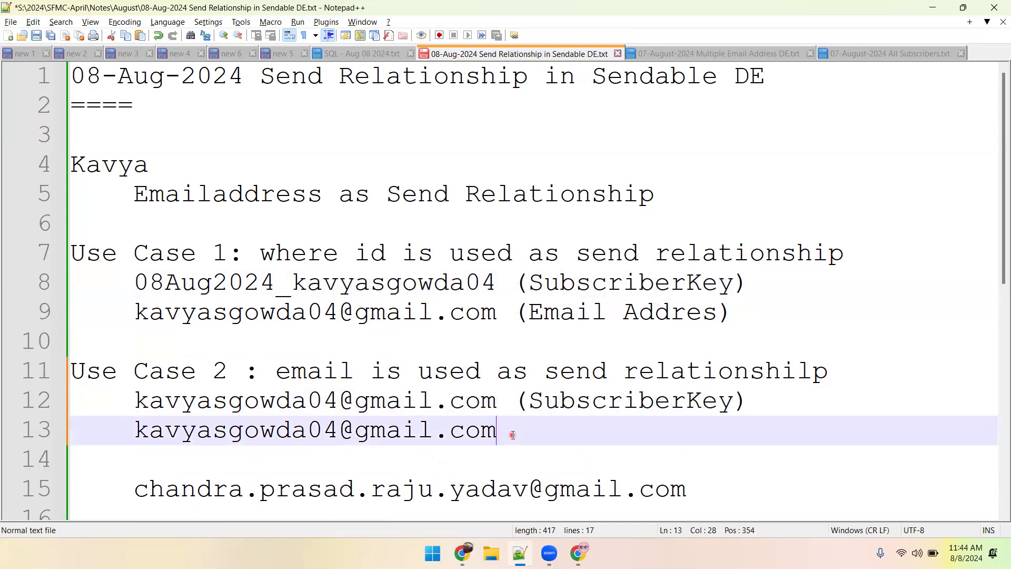
pyautogui.moveTo(520, 309); pyautogui.dragTo(734, 312)
pyautogui.hotkey('ctrl', 'c')
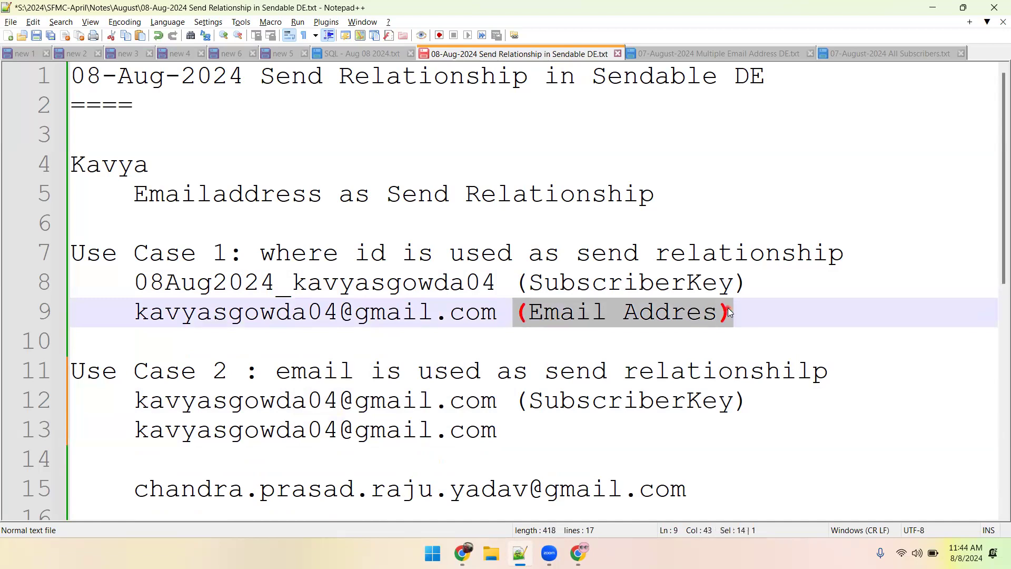
pyautogui.click(527, 421)
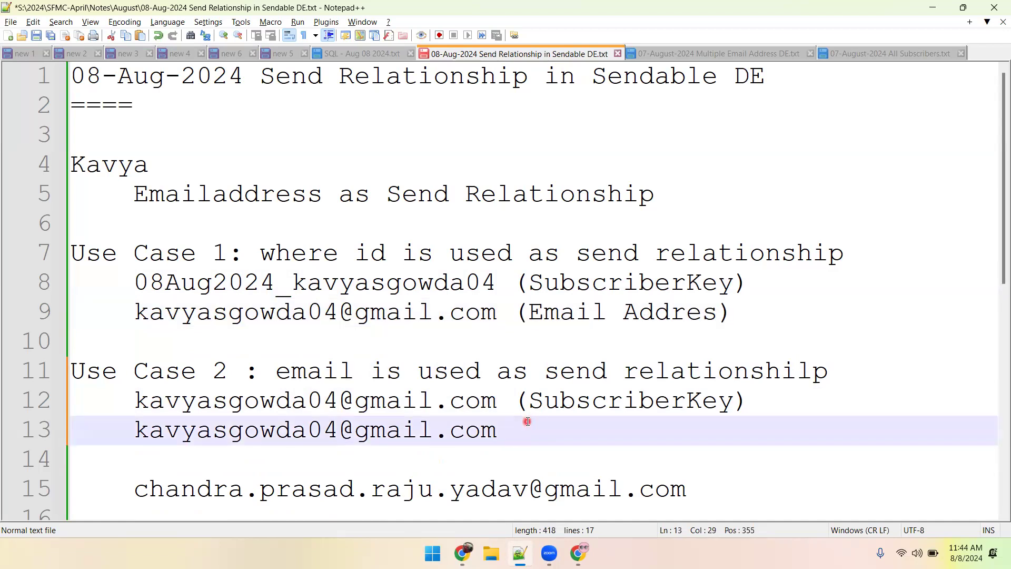
pyautogui.hotkey('ctrl', 'v')
pyautogui.hotkey('ctrl', 's')
# Return to Marketing Cloud, view the sends tracked in the Projects and Use Cases folder, and open the All Subscribers list.
pyautogui.hotkey('alt', 'Tab')
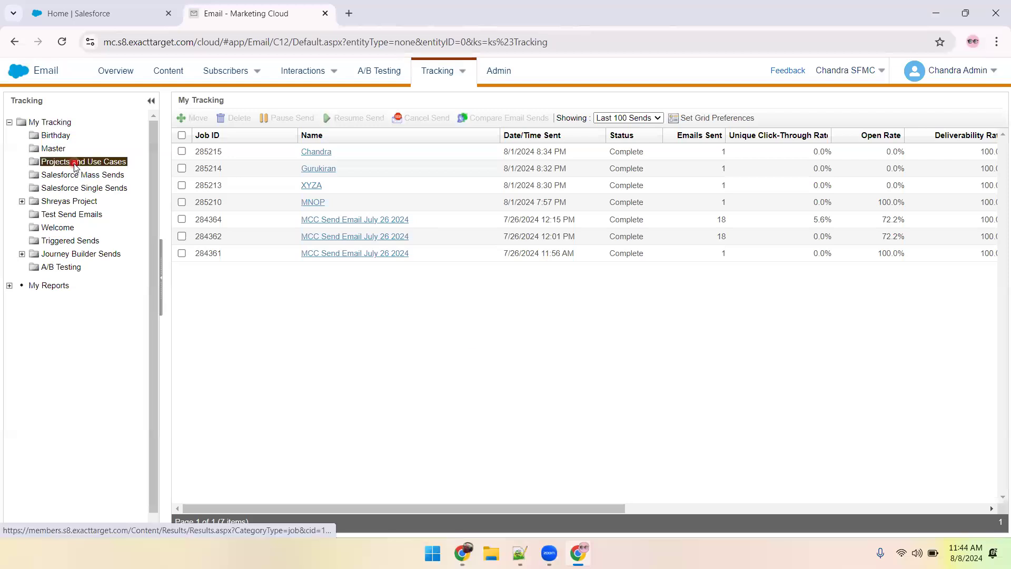
pyautogui.click(76, 163)
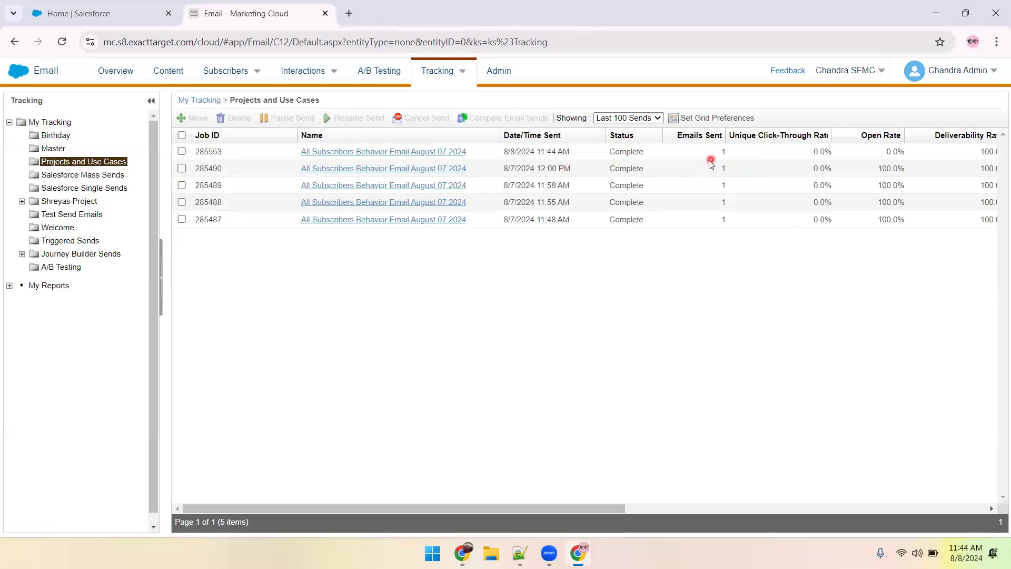
pyautogui.moveTo(225, 72)
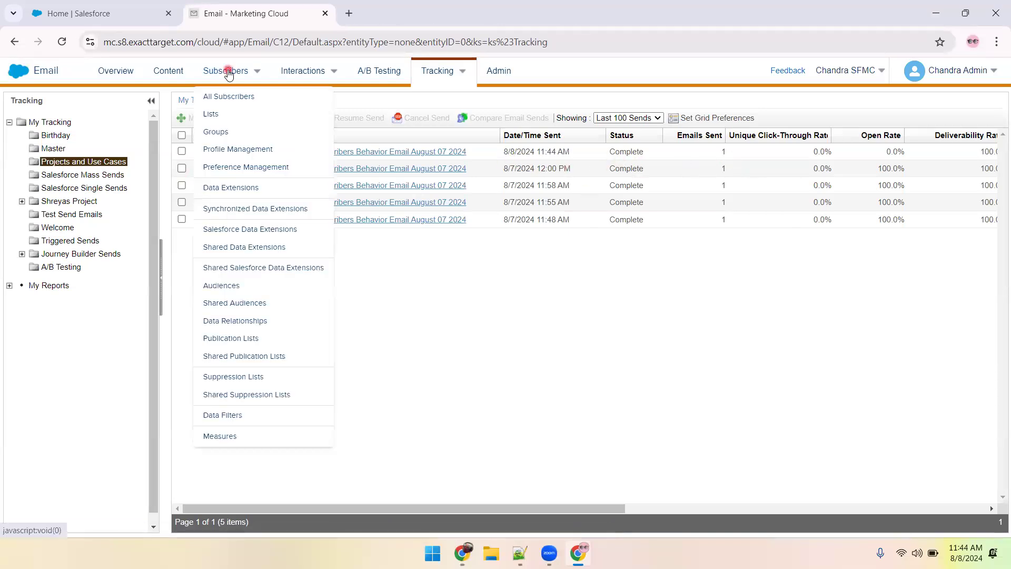
pyautogui.click(220, 95)
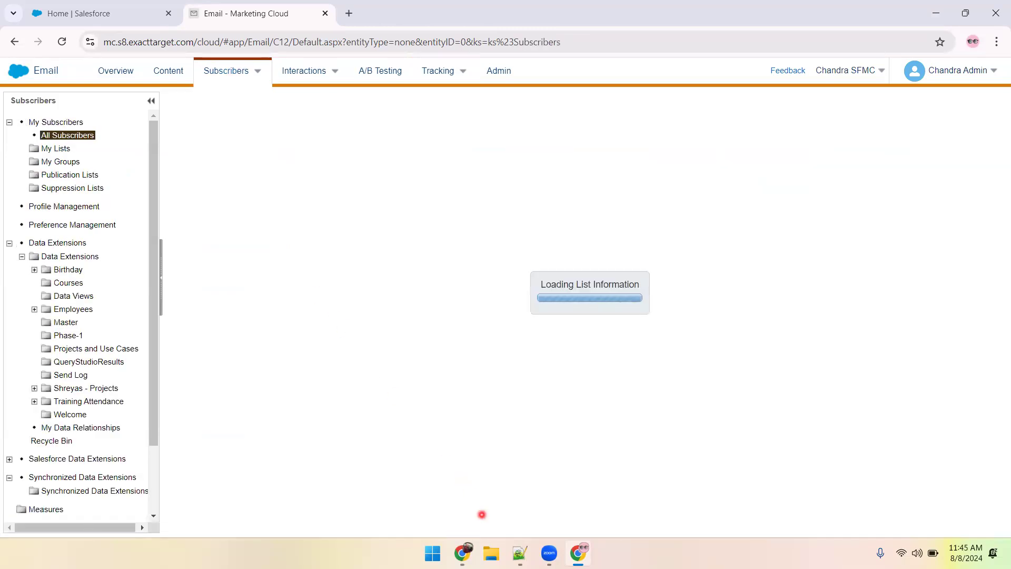
# In the notes, add the line "After send : 89" below the "Before Send" line and save the file.
pyautogui.hotkey('alt', 'Tab')
pyautogui.click(384, 368)
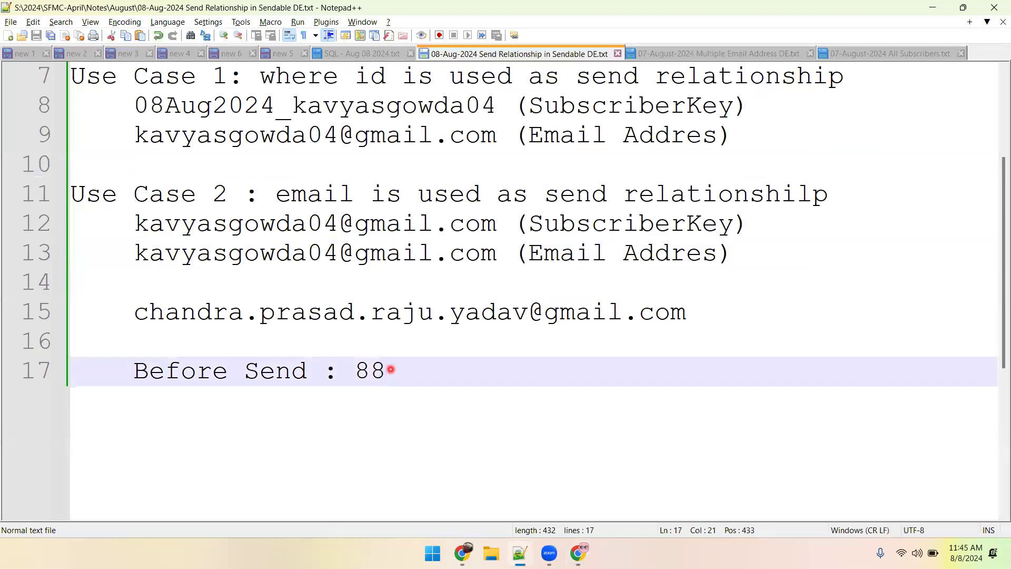
pyautogui.press('Return')
pyautogui.write('After send ')
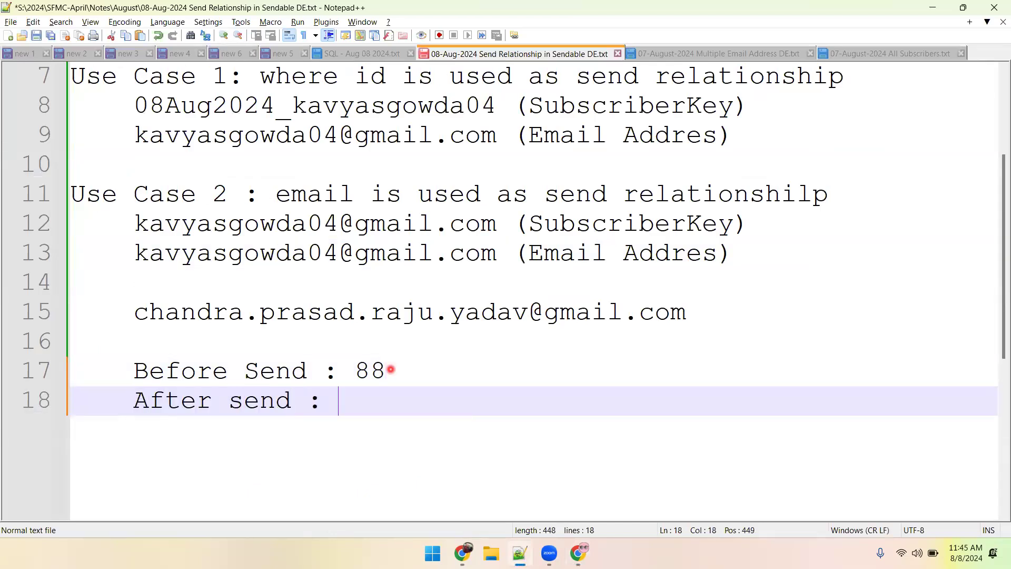
pyautogui.write(': 89')
pyautogui.hotkey('ctrl', 's')
pyautogui.hotkey('alt', 'Tab')
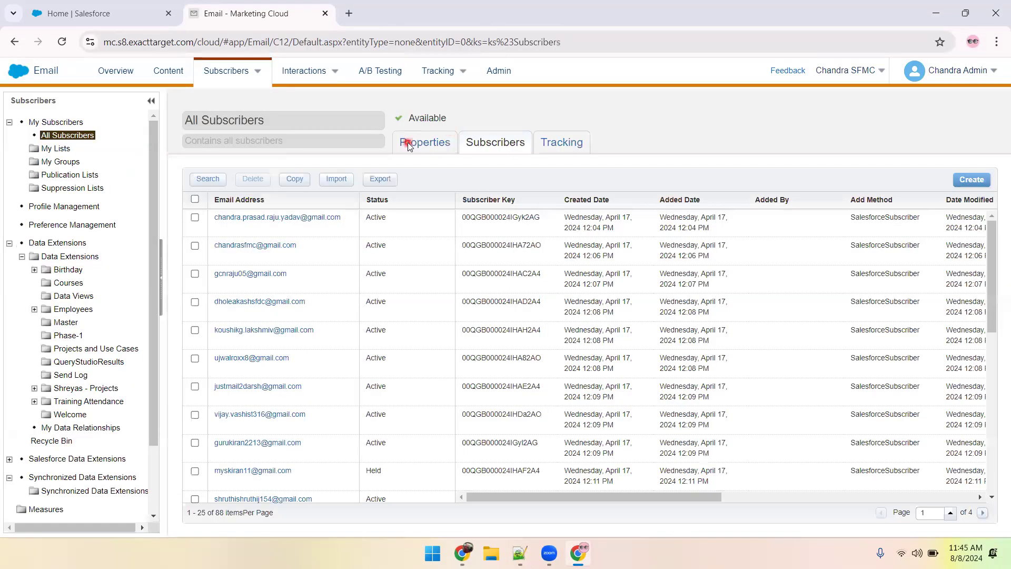
# Copy the Use Case 1 subscriber key from the notes and search All Subscribers in Marketing Cloud for it by Subscriber Key.
pyautogui.click(408, 141)
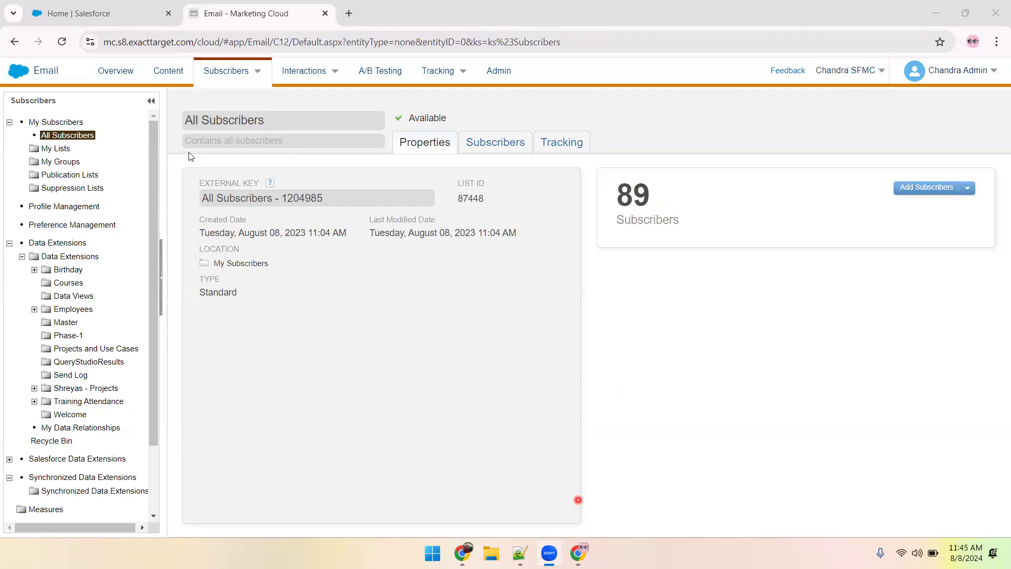
pyautogui.hotkey('alt', 'Tab')
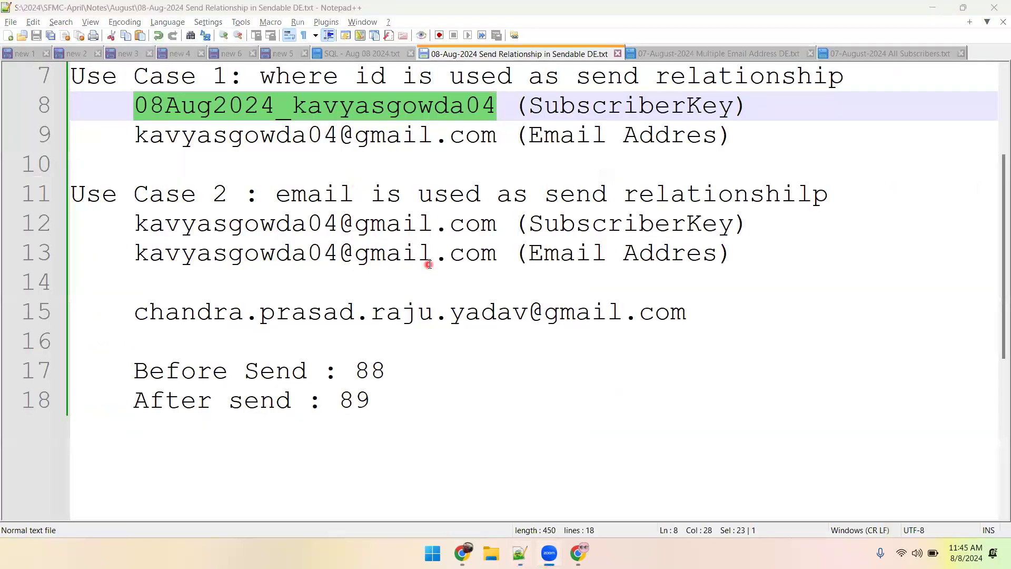
pyautogui.hotkey('alt', 'Tab')
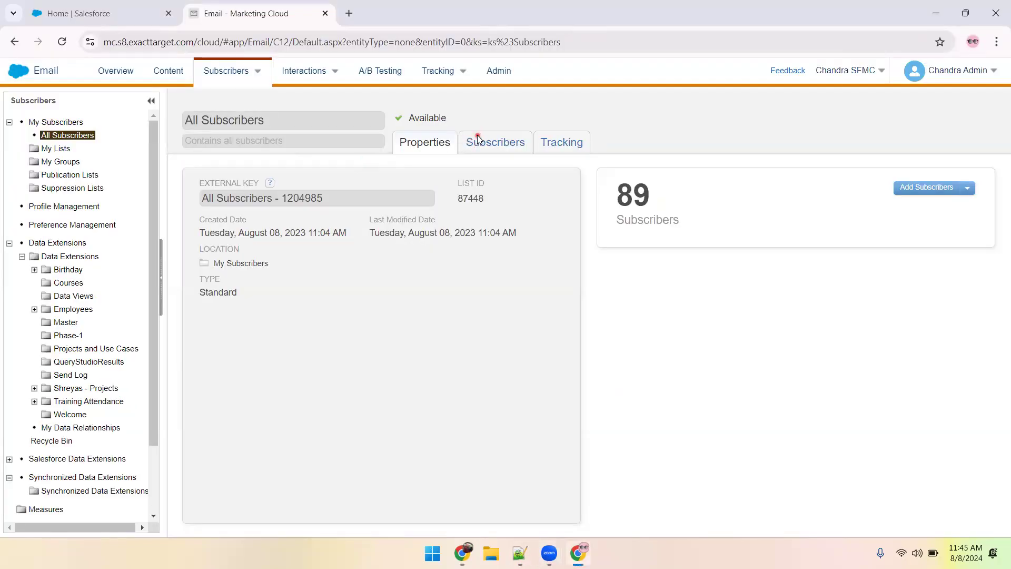
pyautogui.click(477, 135)
pyautogui.click(212, 181)
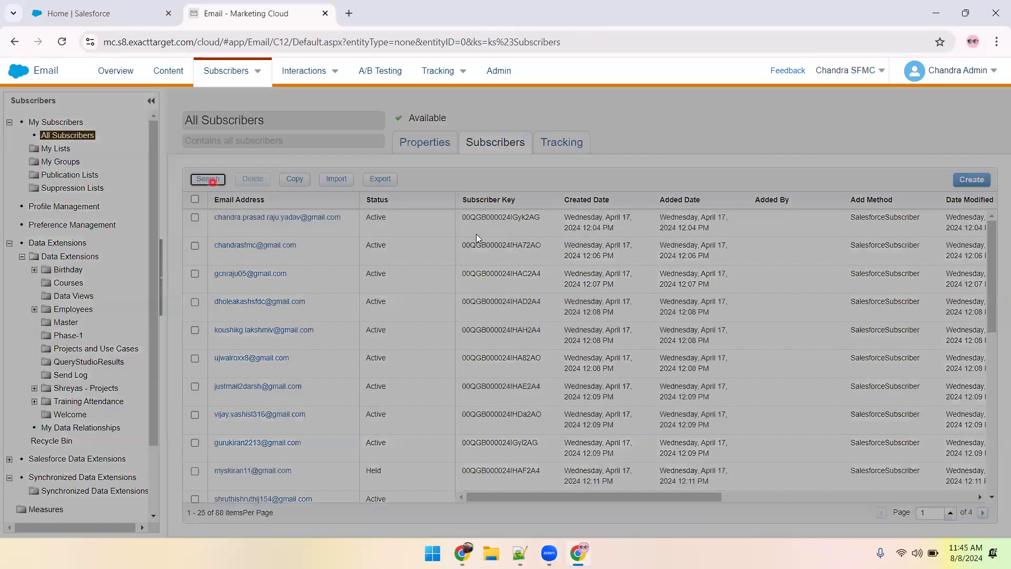
pyautogui.click(438, 198)
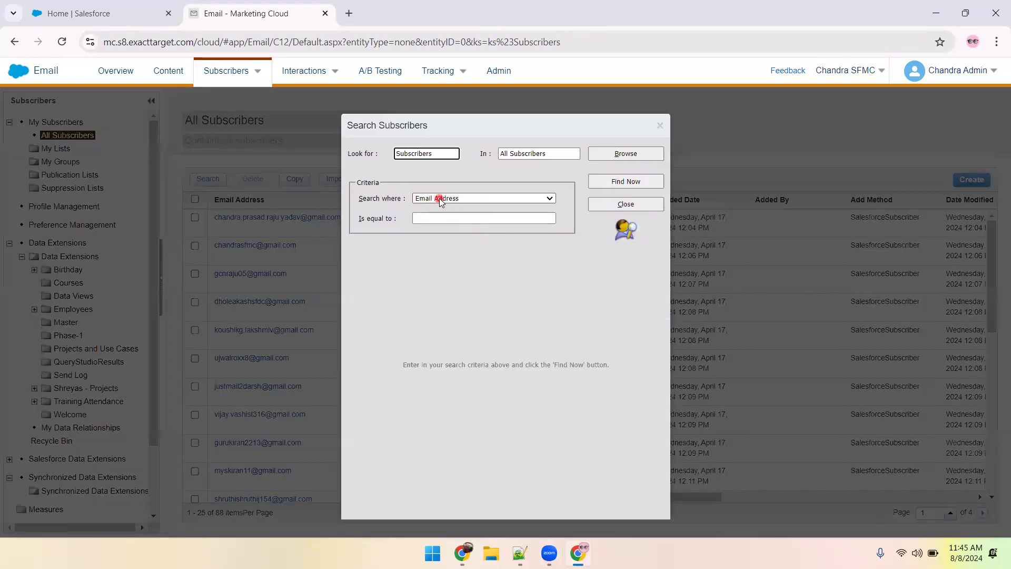
pyautogui.click(436, 245)
pyautogui.click(449, 218)
pyautogui.click(609, 184)
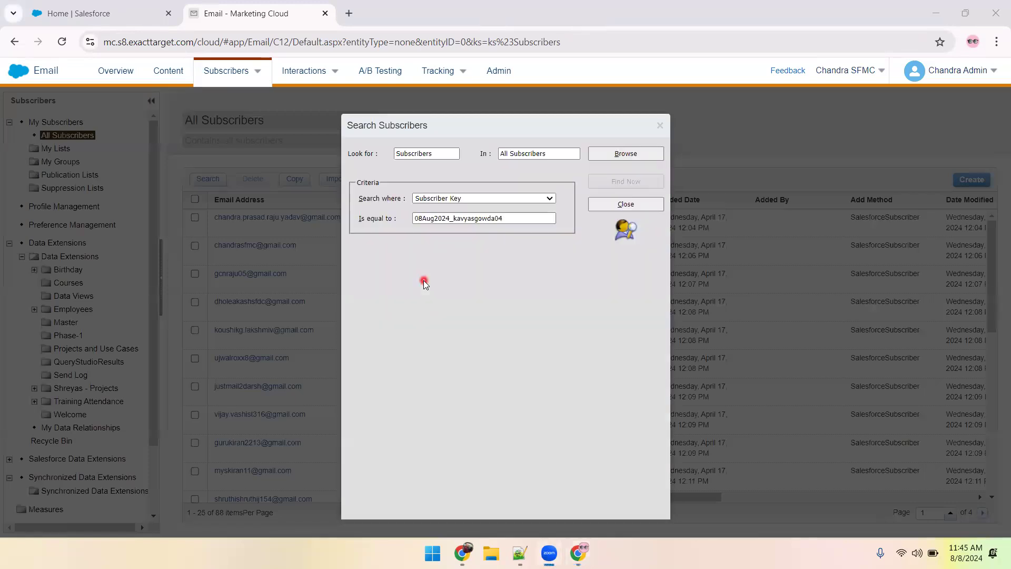
# Copy the Use Case 1 email address from the notes, search All Subscribers for it by Email Address, and close the search.
pyautogui.hotkey('alt', 'Tab')
pyautogui.click(137, 134)
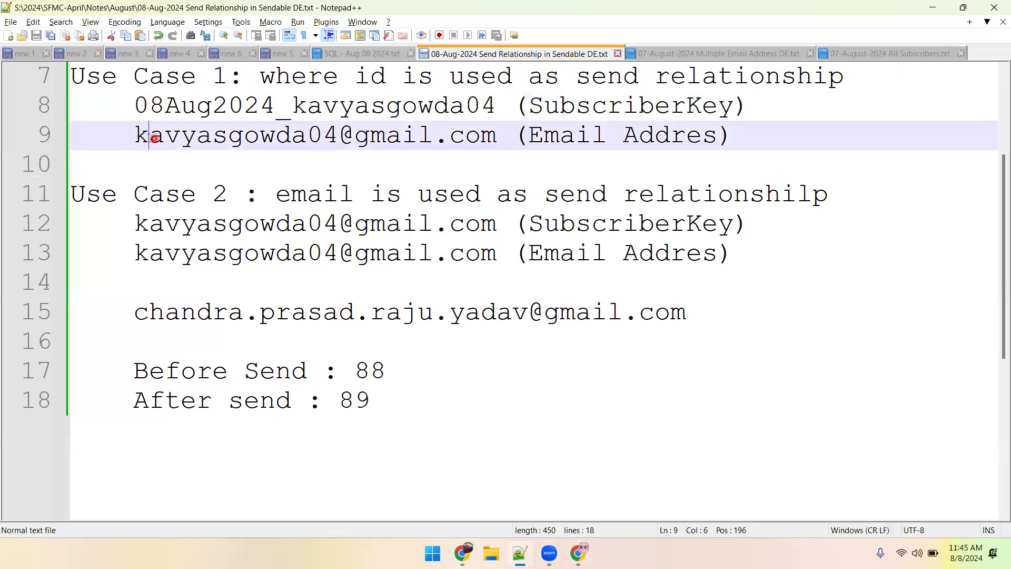
pyautogui.keyDown('shift'); pyautogui.click(495, 135); pyautogui.keyUp('shift')
pyautogui.hotkey('ctrl', 'c')
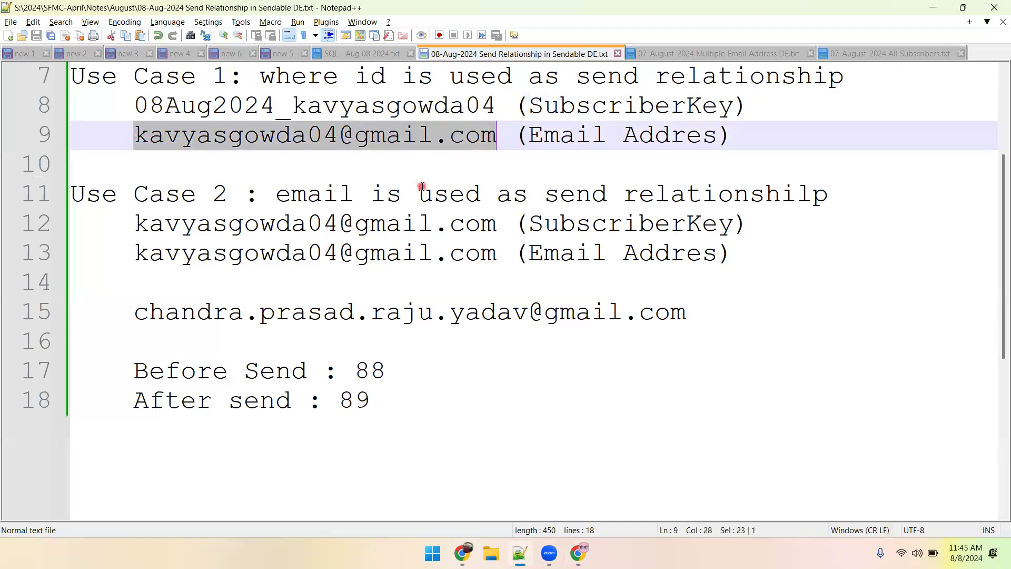
pyautogui.hotkey('alt', 'Tab')
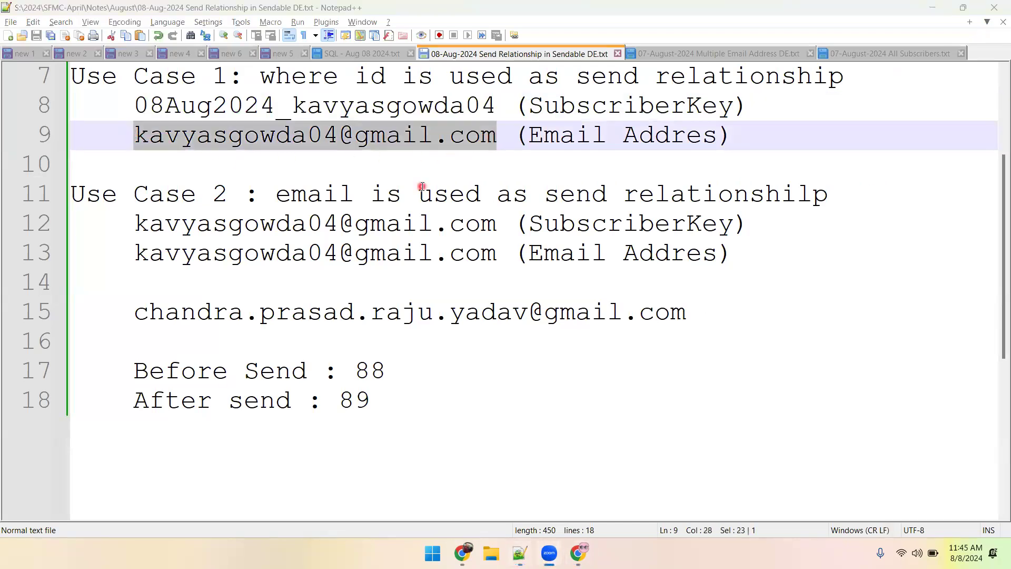
pyautogui.hotkey('alt', 'Tab')
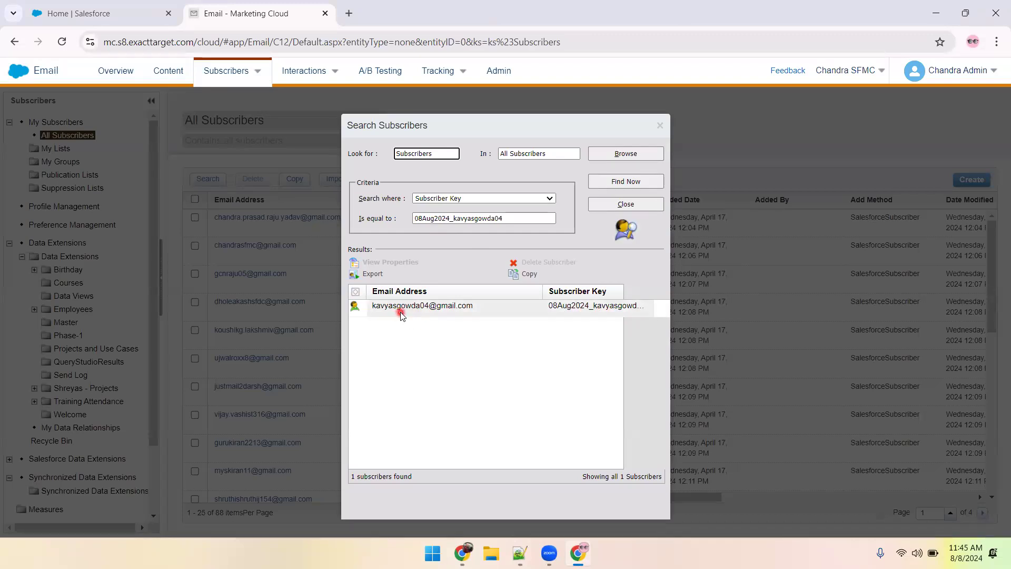
pyautogui.click(517, 196)
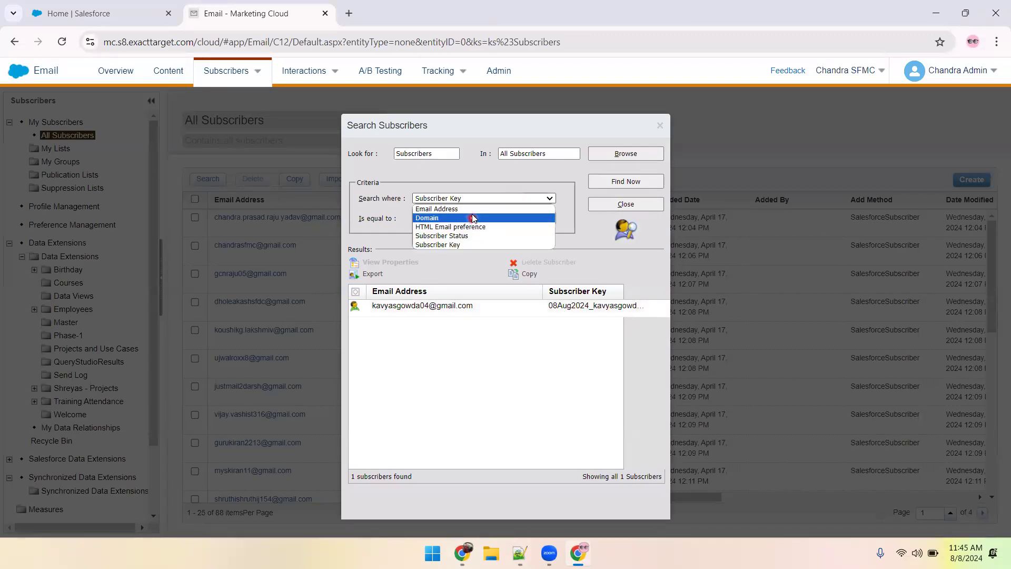
pyautogui.click(471, 209)
pyautogui.hotkey('ctrl', 'v')
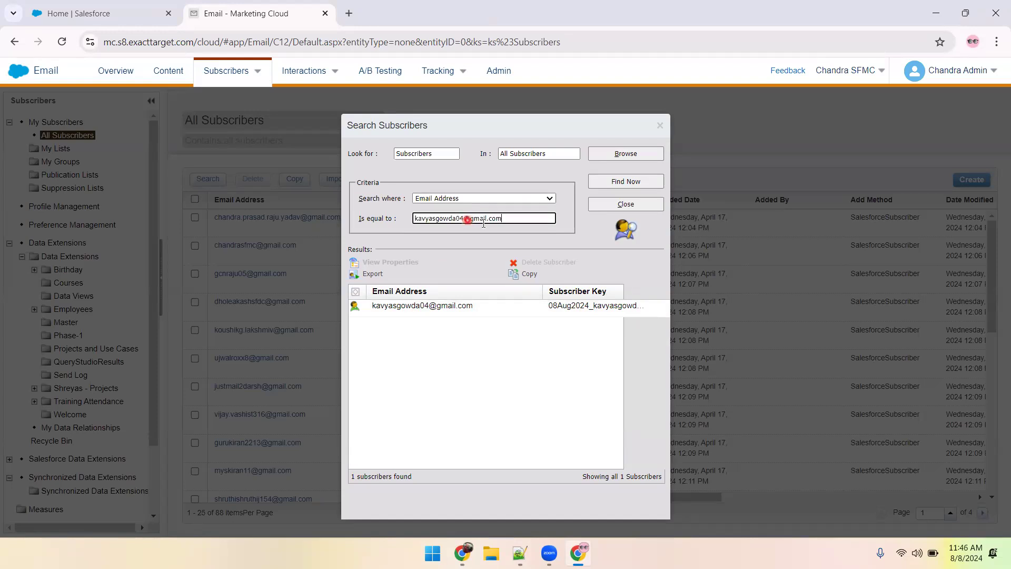
pyautogui.click(608, 185)
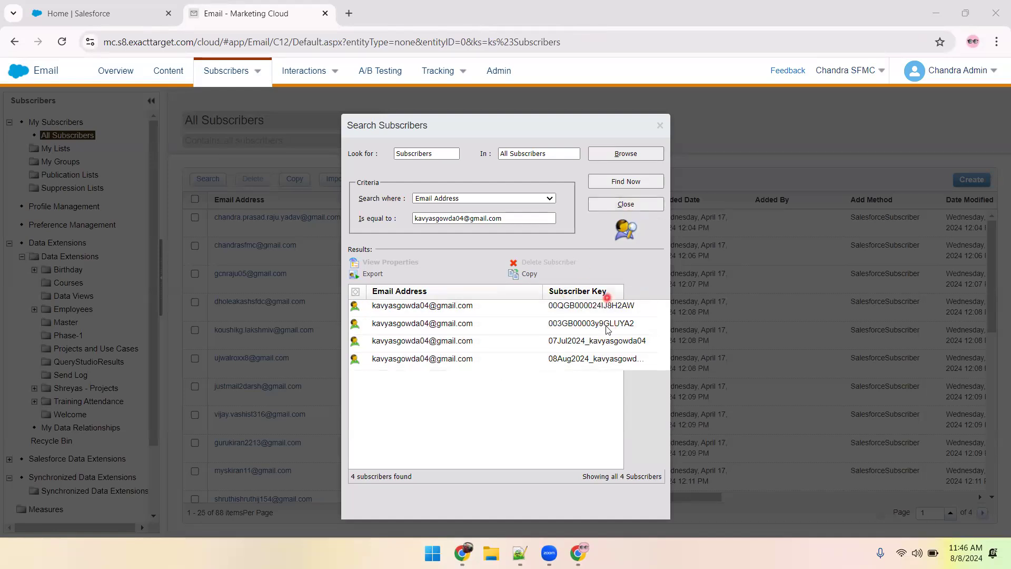
pyautogui.click(627, 204)
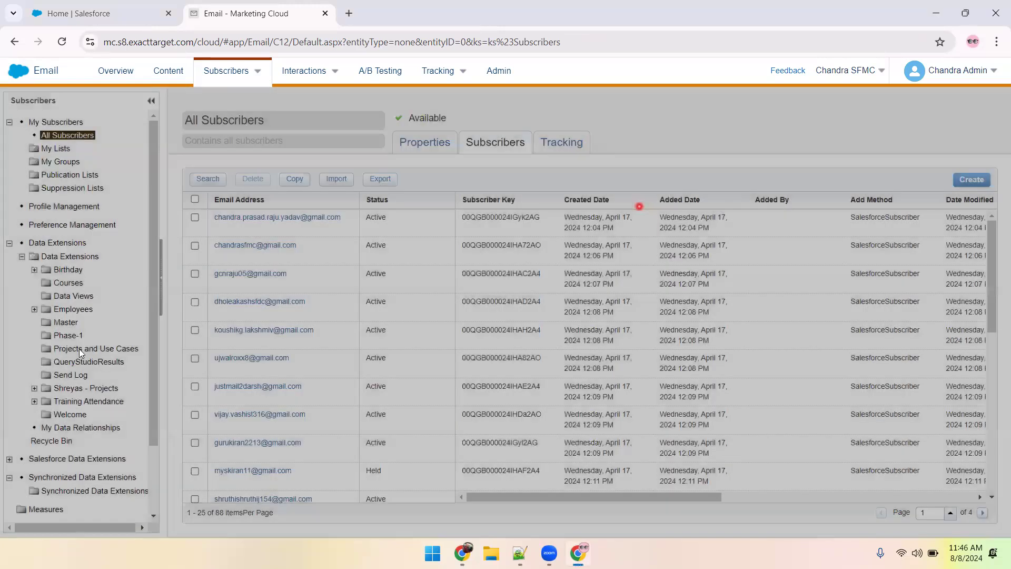
# Set the All_Subscribers_Example data extension in Projects and Use Cases to relate Email to Subscribers on Subscriber Key, and go to Content Builder.
pyautogui.click(79, 349)
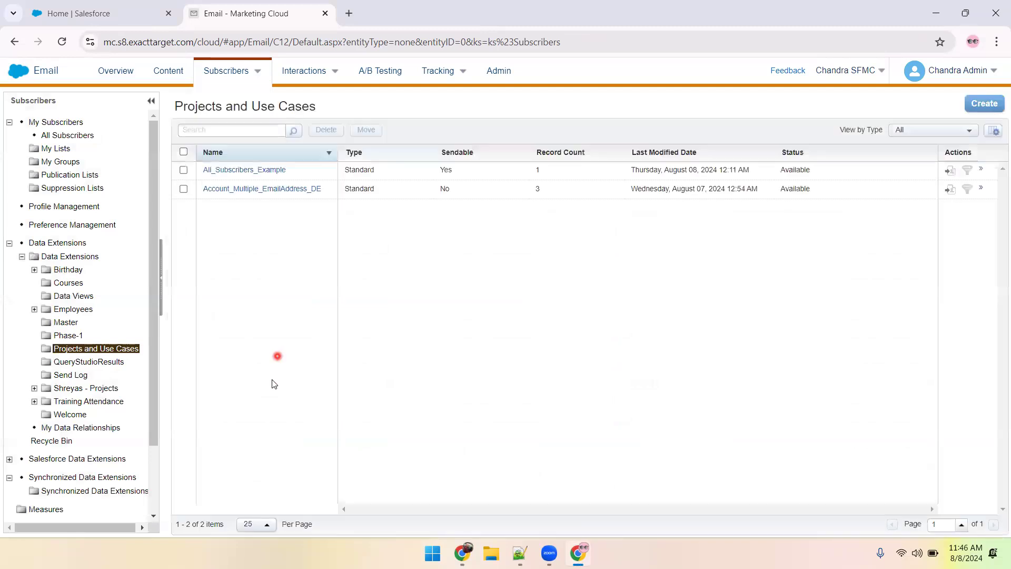
pyautogui.click(273, 197)
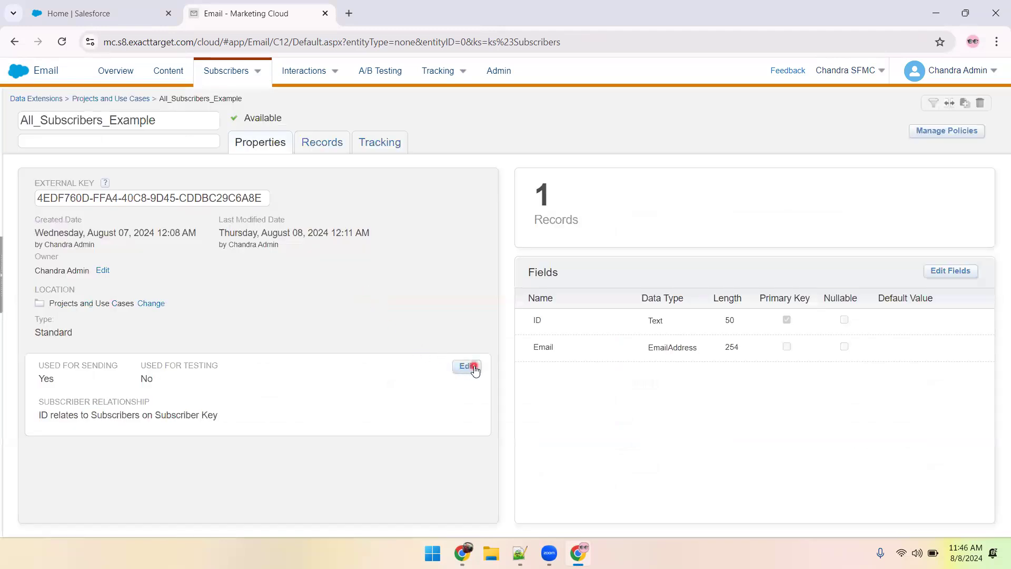
pyautogui.click(474, 367)
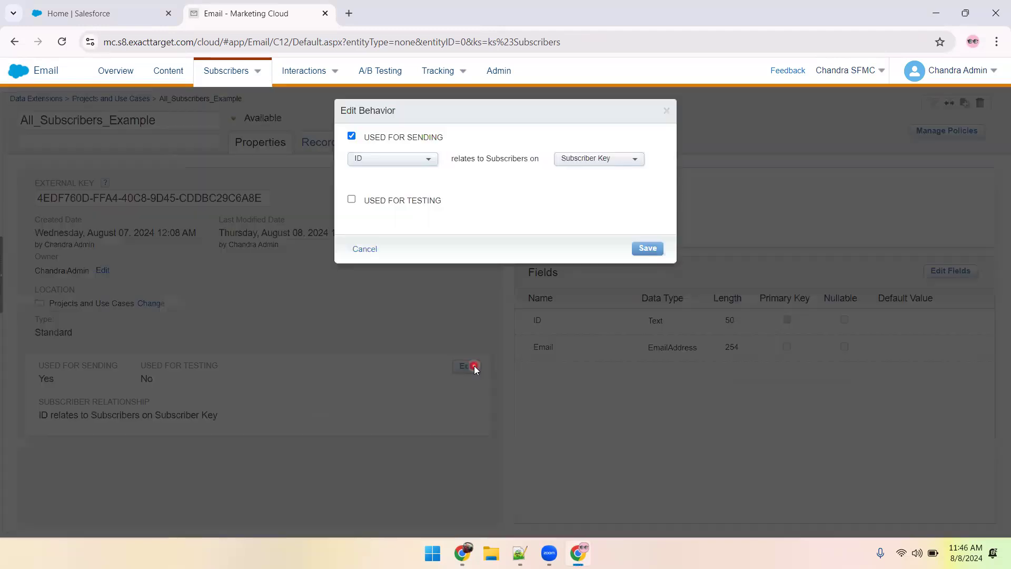
pyautogui.click(422, 168)
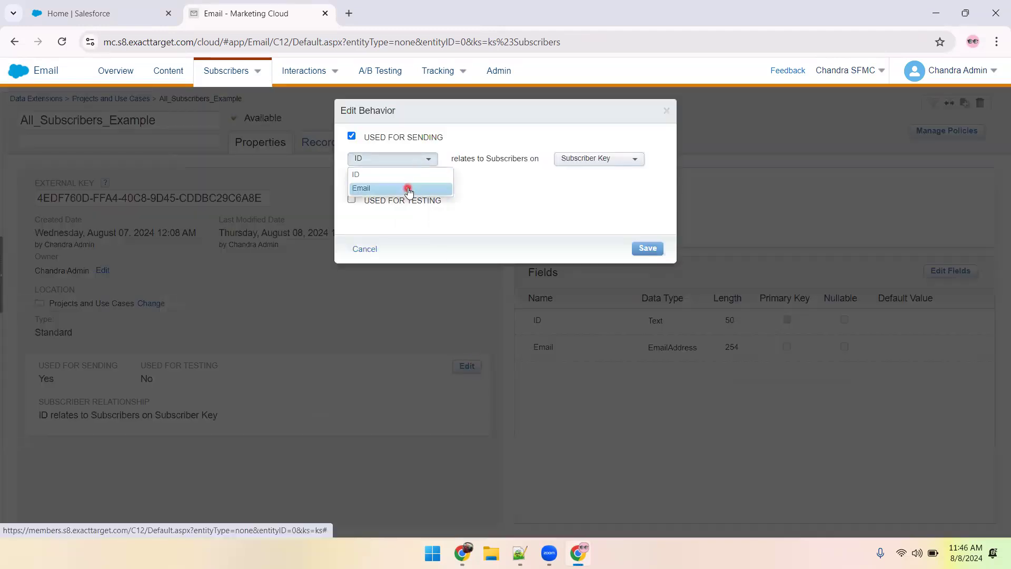
pyautogui.click(405, 187)
pyautogui.click(649, 253)
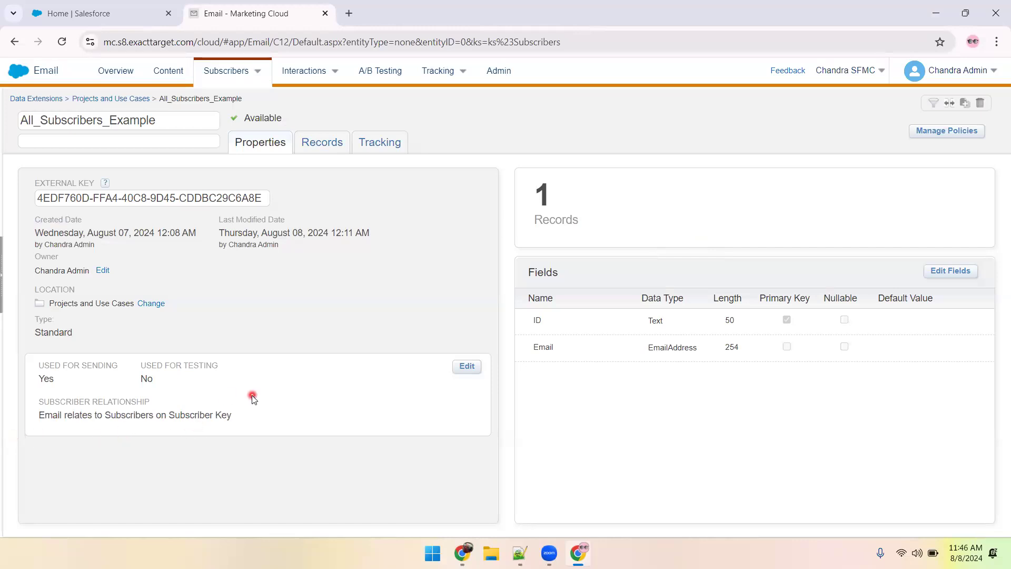
pyautogui.click(163, 71)
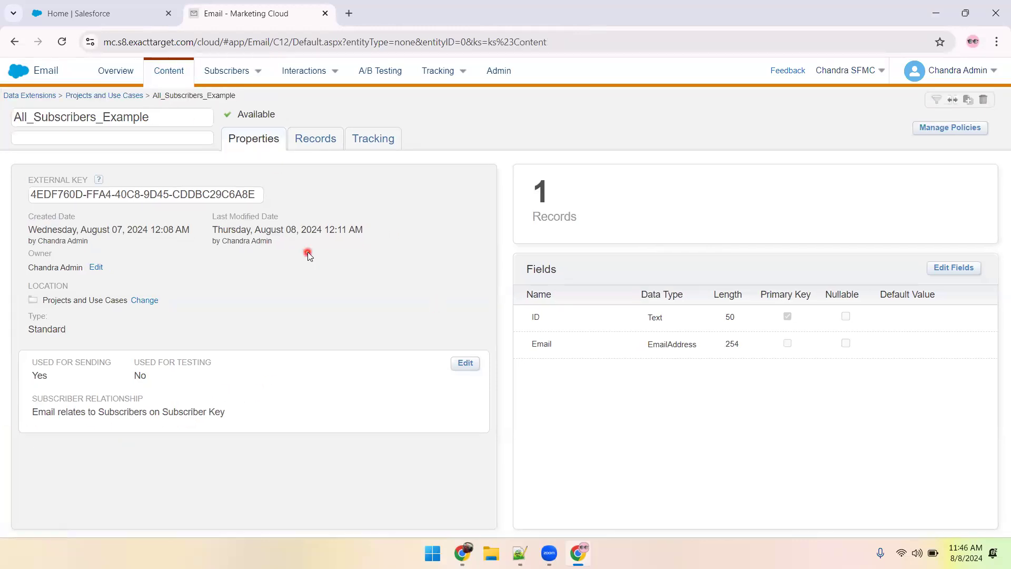
# In the notes, duplicate the "After send" line, set the value on the copy to 90, and save.
pyautogui.hotkey('alt', 'Tab')
pyautogui.click(398, 401)
pyautogui.hotkey('ctrl', 'd')
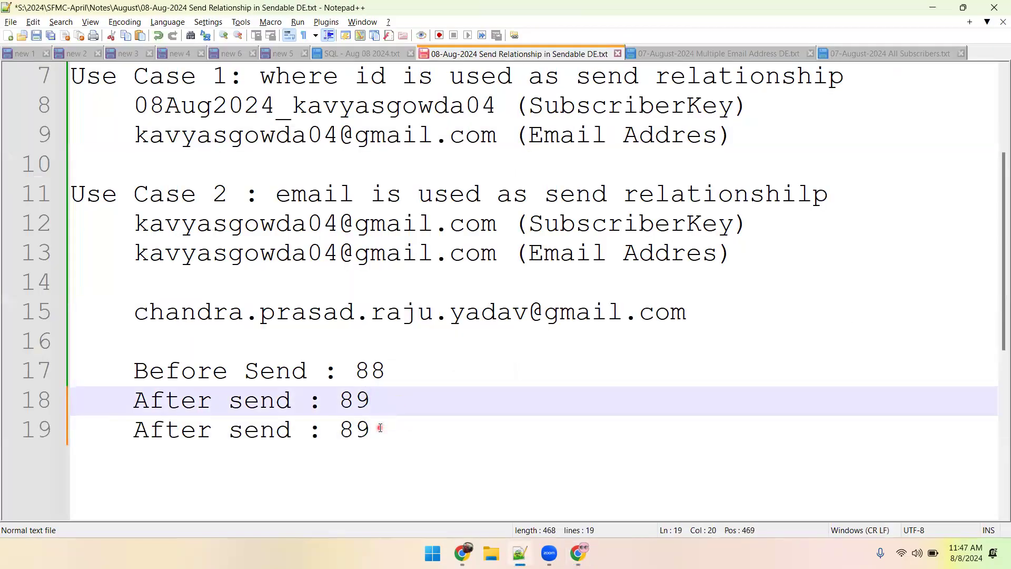
pyautogui.click(379, 427)
pyautogui.press('BackSpace')
pyautogui.press('BackSpace')
pyautogui.write('90')
pyautogui.hotkey('ctrl', 's')
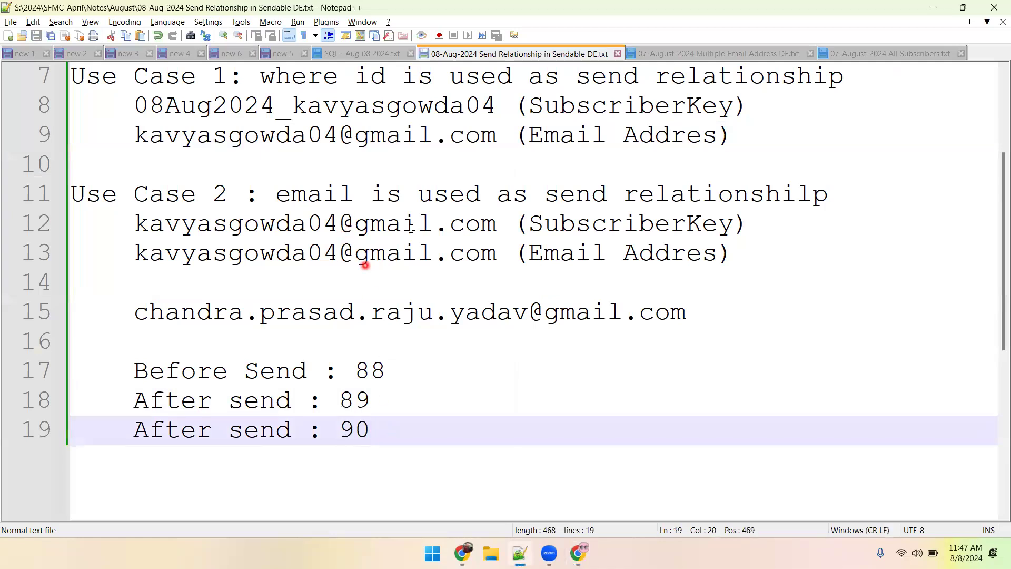
# Back in Marketing Cloud, start sending "All Subscribers Behavior Email August 07 2024" from Projects and Use Cases and complete its send properties.
pyautogui.hotkey('alt', 'Tab')
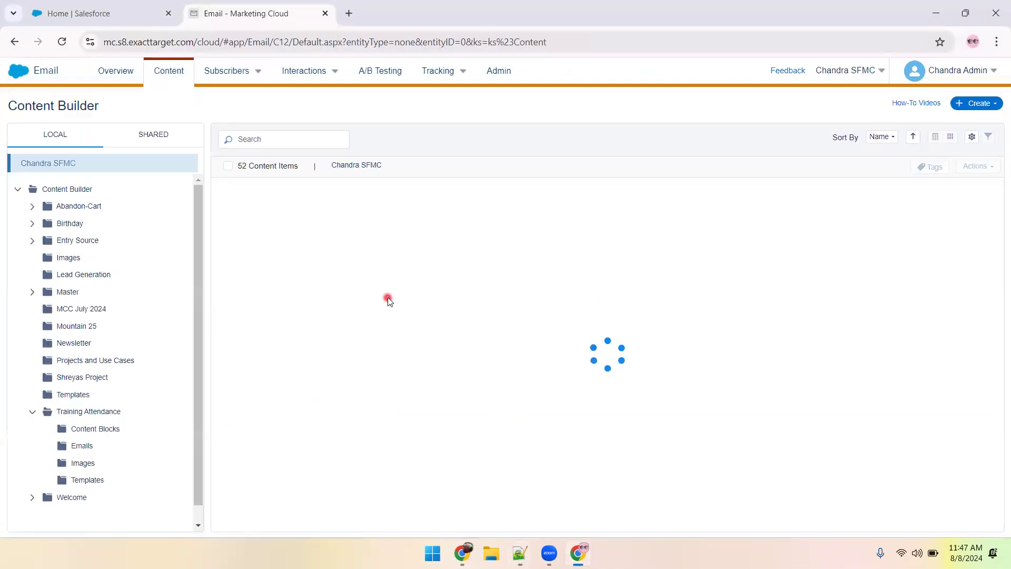
pyautogui.click(91, 362)
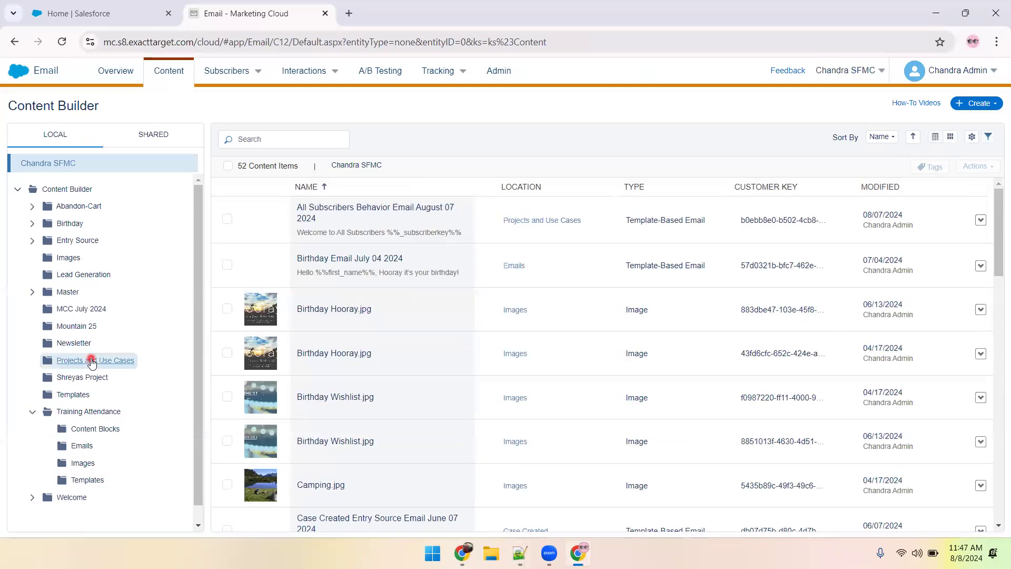
pyautogui.click(348, 213)
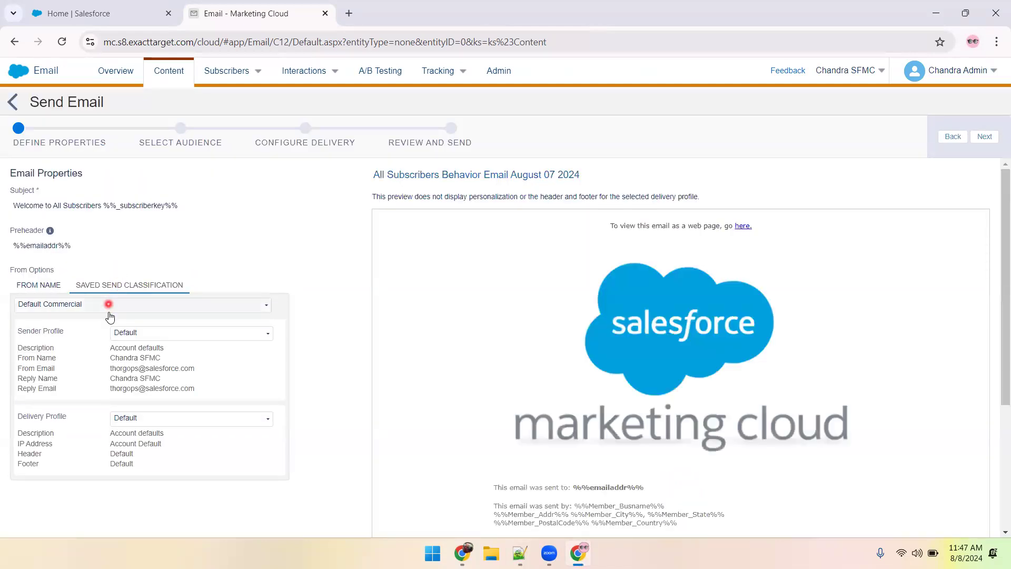
pyautogui.click(109, 305)
pyautogui.click(108, 351)
pyautogui.click(984, 137)
# Target the All_Subscribers_Example data extension from Projects and Use Cases with the All Subscribers publication list, and continue to delivery configuration.
pyautogui.click(34, 249)
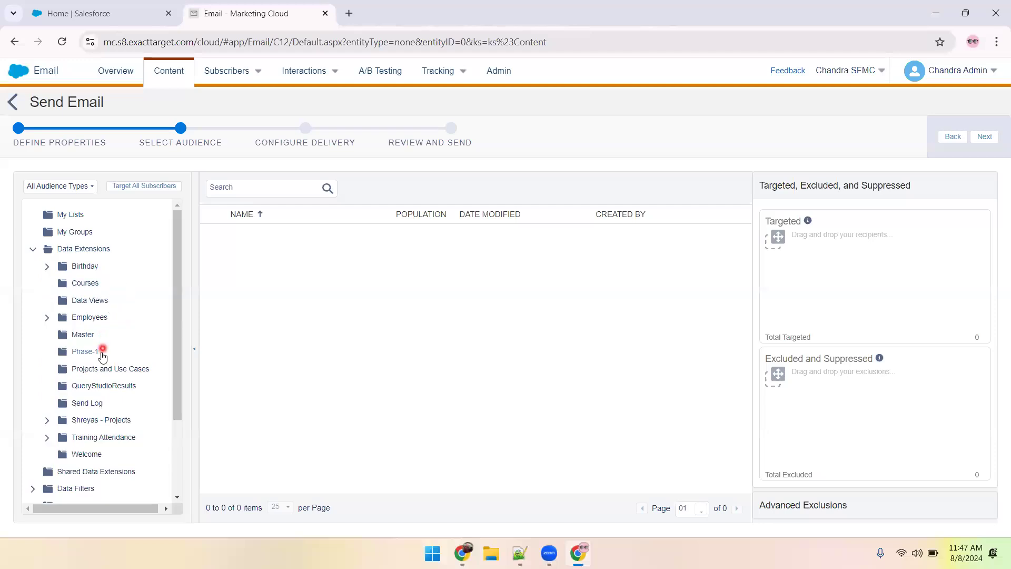
pyautogui.click(97, 368)
pyautogui.moveTo(271, 244); pyautogui.dragTo(842, 274)
pyautogui.click(679, 332)
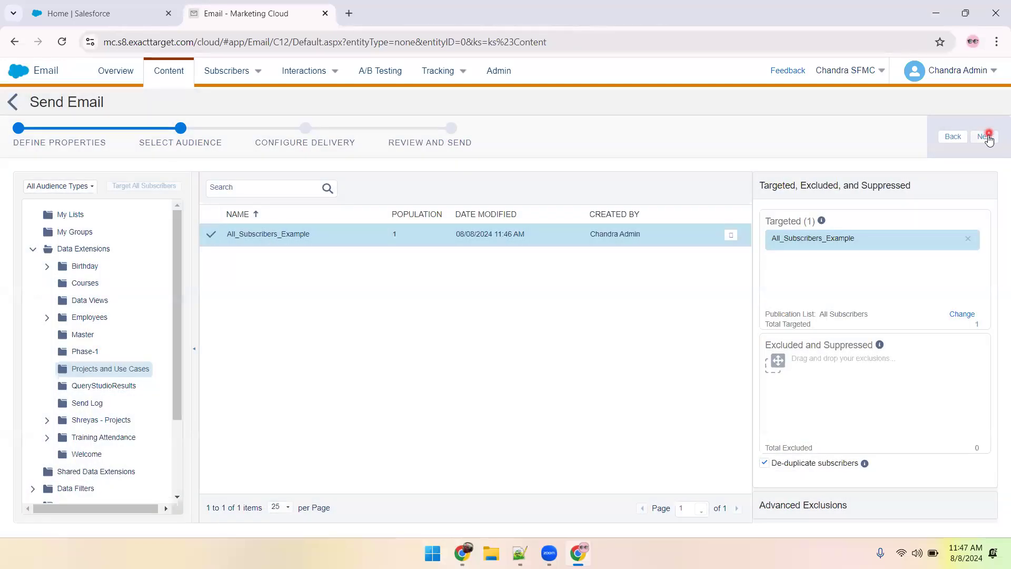
pyautogui.click(984, 136)
# Set the tracking destination folder to Projects and Use Cases, keep immediate sending, and continue to the review.
pyautogui.click(590, 273)
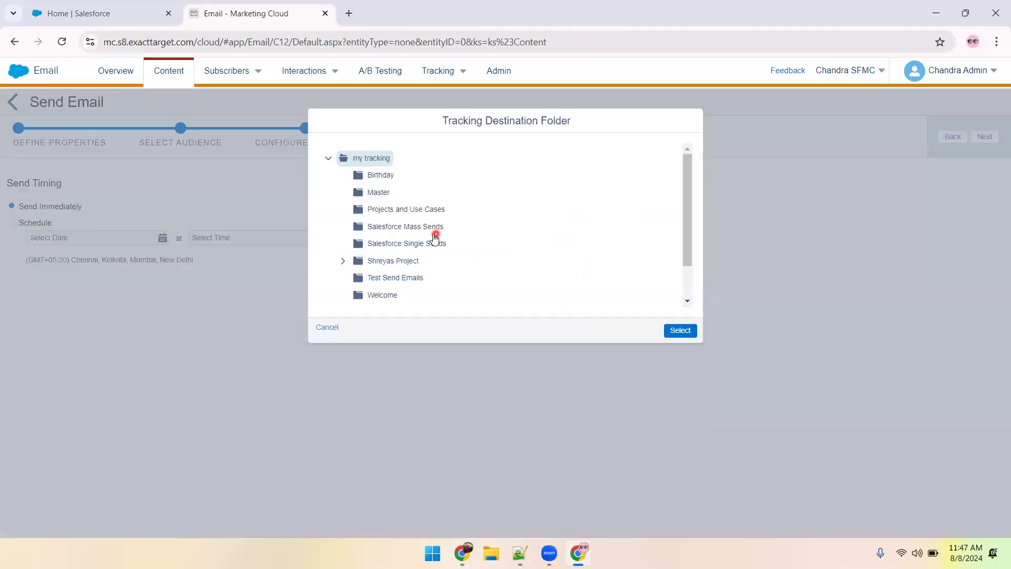
pyautogui.click(406, 209)
pyautogui.click(686, 331)
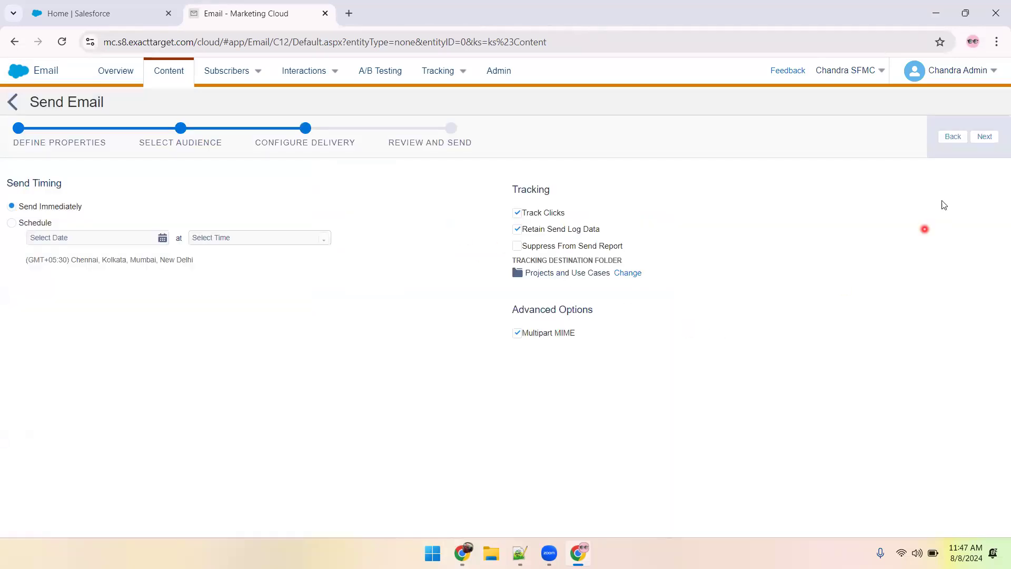
pyautogui.click(983, 139)
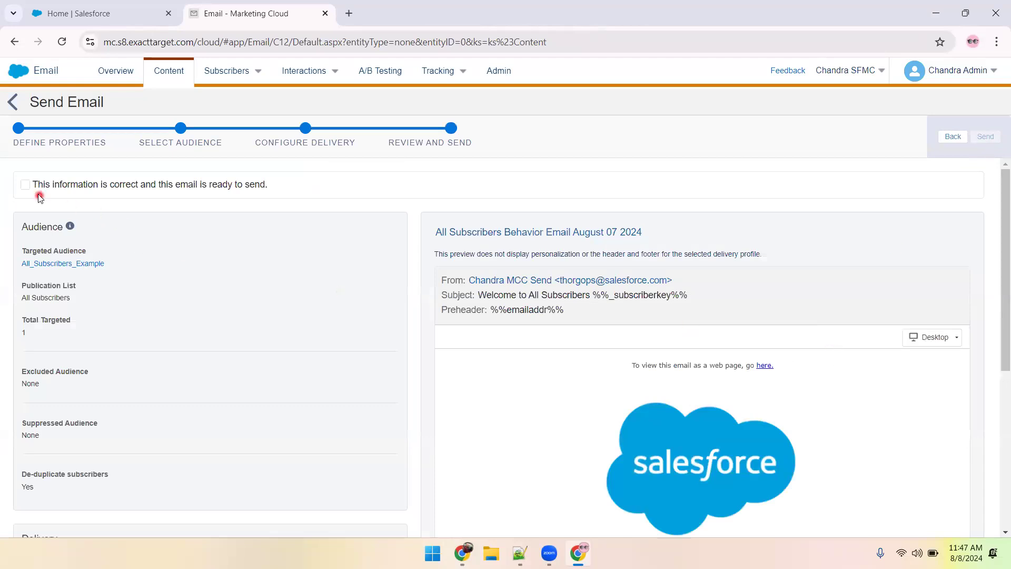
# Confirm that the send information is correct, send the email, and dismiss the notification.
pyautogui.click(26, 188)
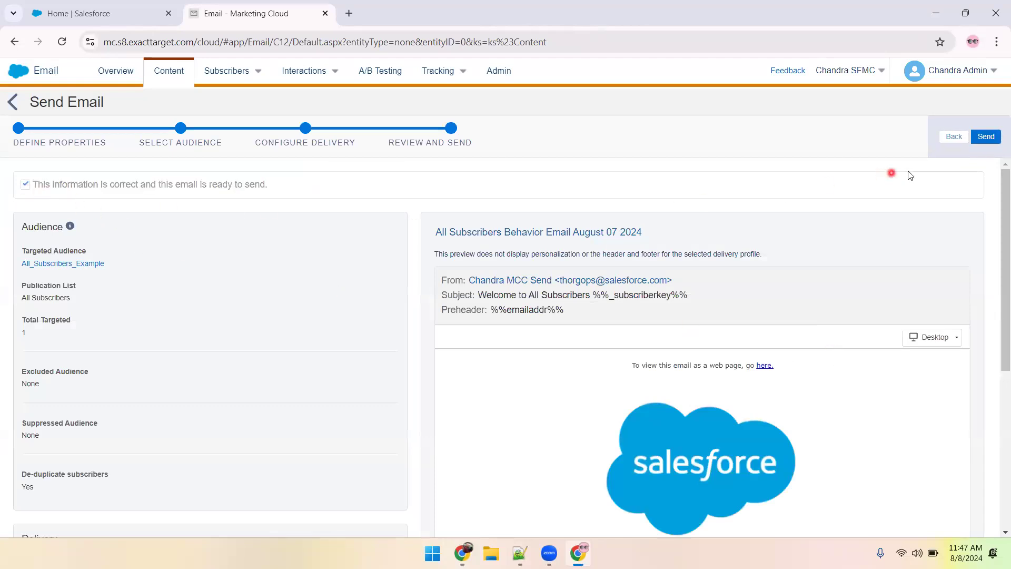
pyautogui.click(985, 138)
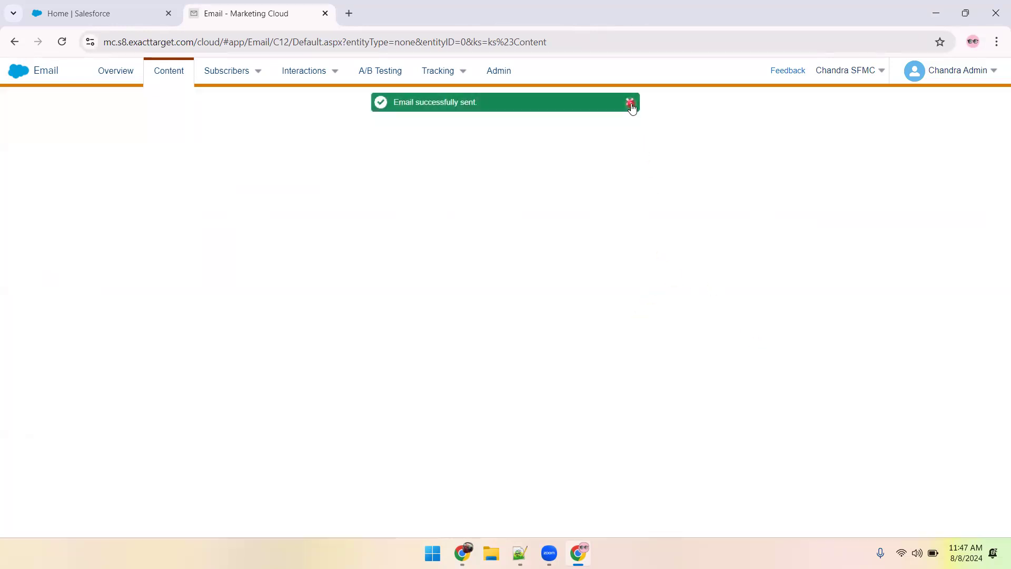
pyautogui.click(629, 102)
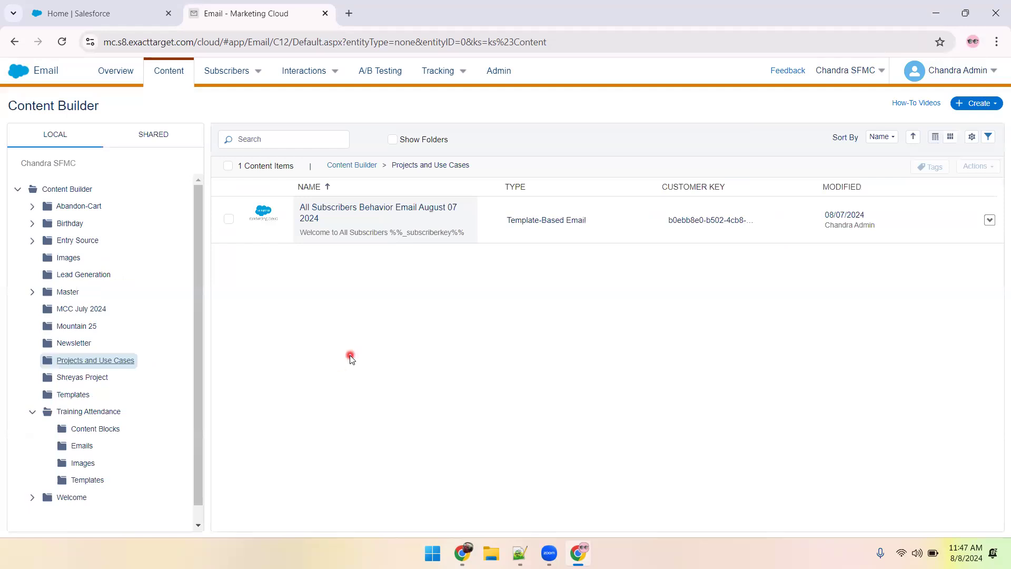
# Check the sends tracked in the Projects and Use Cases tracking folder.
pyautogui.moveTo(437, 74)
pyautogui.click(431, 104)
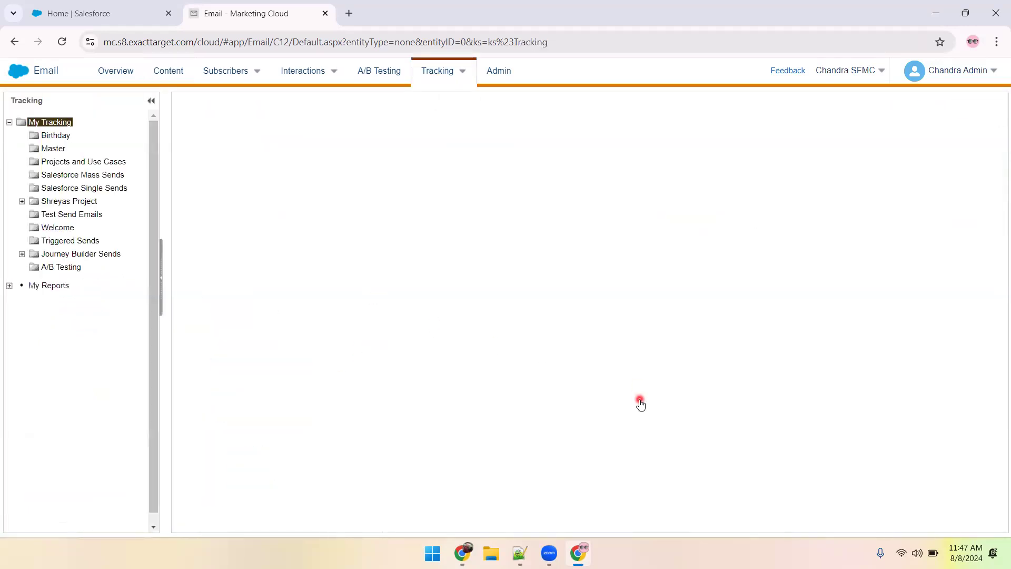
pyautogui.click(110, 163)
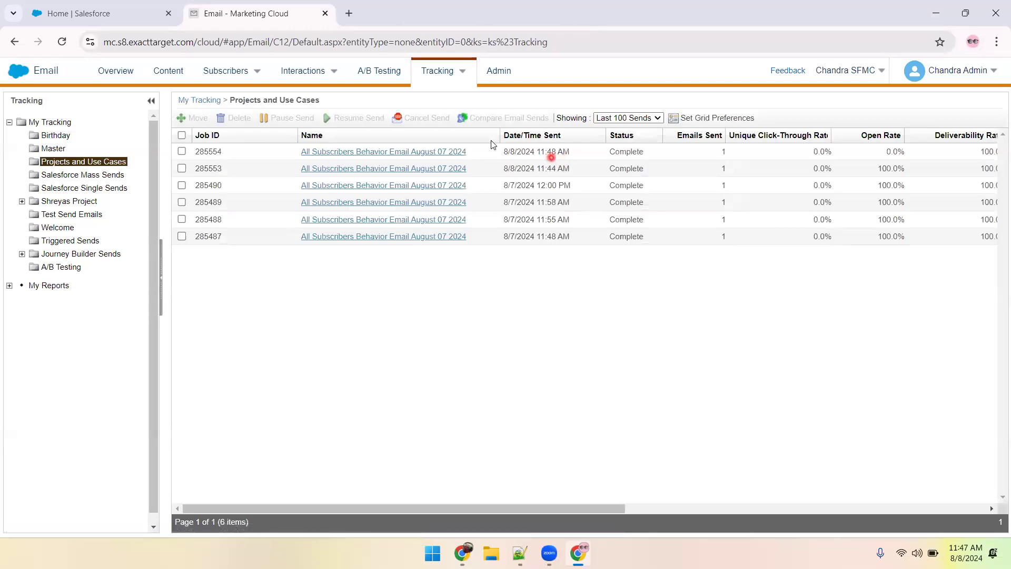
# Open the All Subscribers list and select the Use Case 2 email address in the Notepad++ notes for copying.
pyautogui.moveTo(212, 74)
pyautogui.click(217, 97)
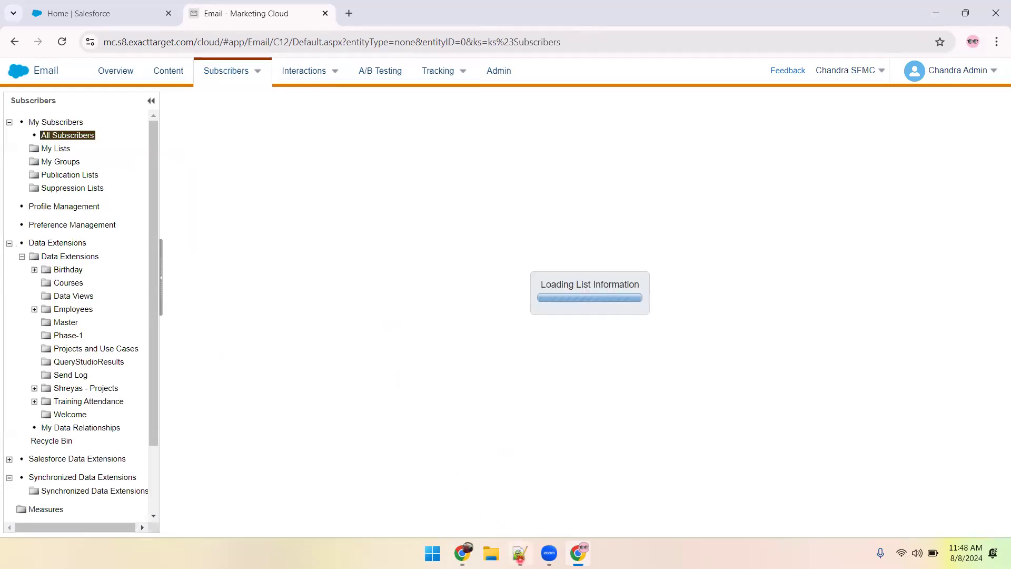
pyautogui.click(519, 553)
pyautogui.moveTo(136, 255); pyautogui.dragTo(497, 261)
pyautogui.hotkey('ctrl', 'c')
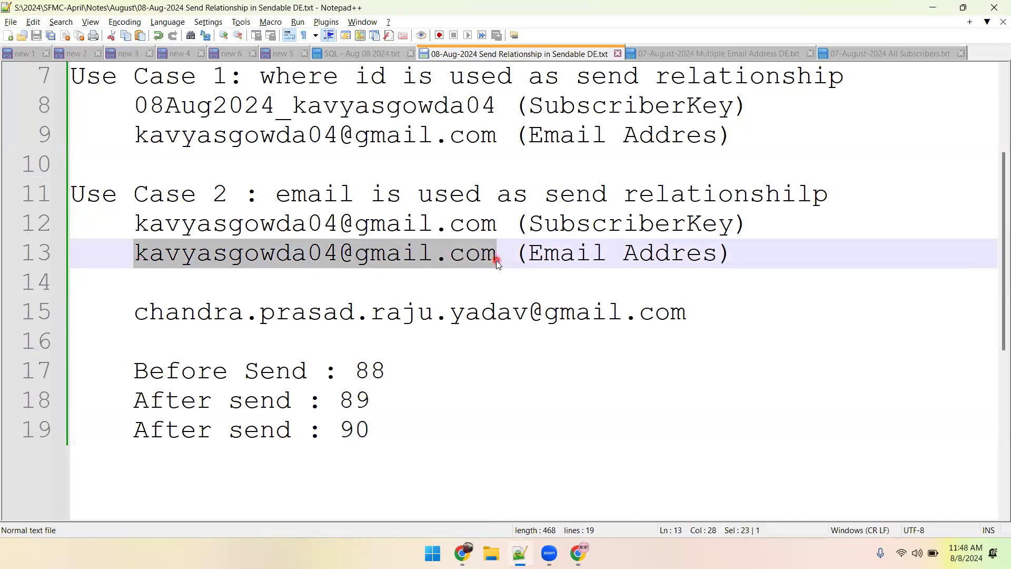
# Back in Marketing Cloud, search All Subscribers for records whose Subscriber Key equals the copied Use Case 2 email address.
pyautogui.hotkey('alt', 'Tab')
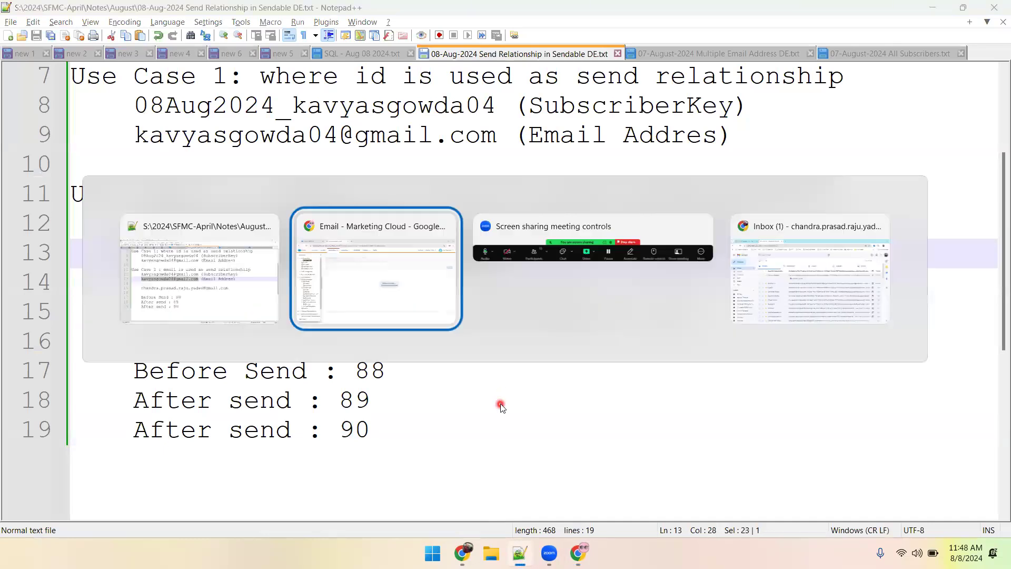
pyautogui.click(383, 262)
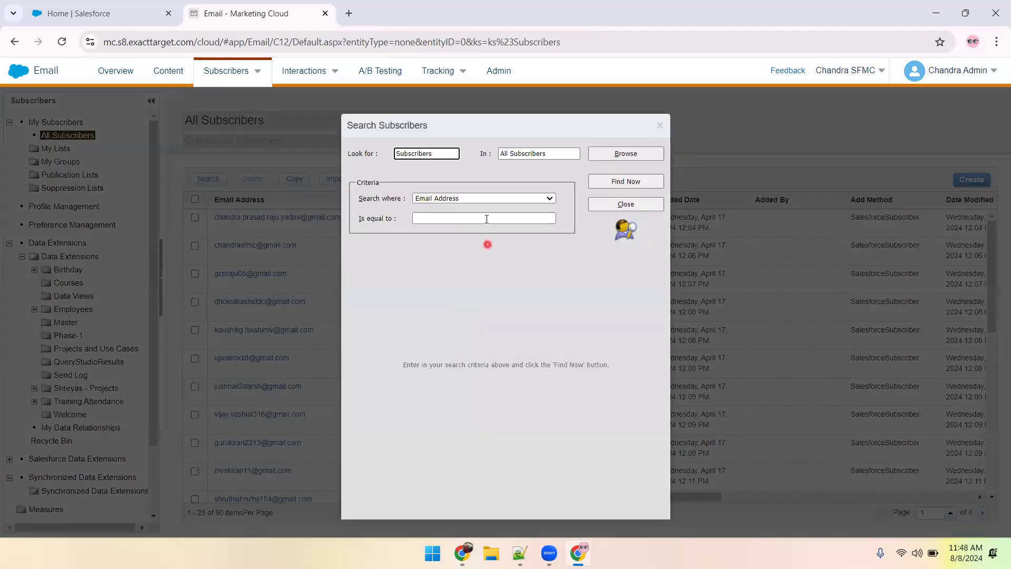
pyautogui.click(469, 200)
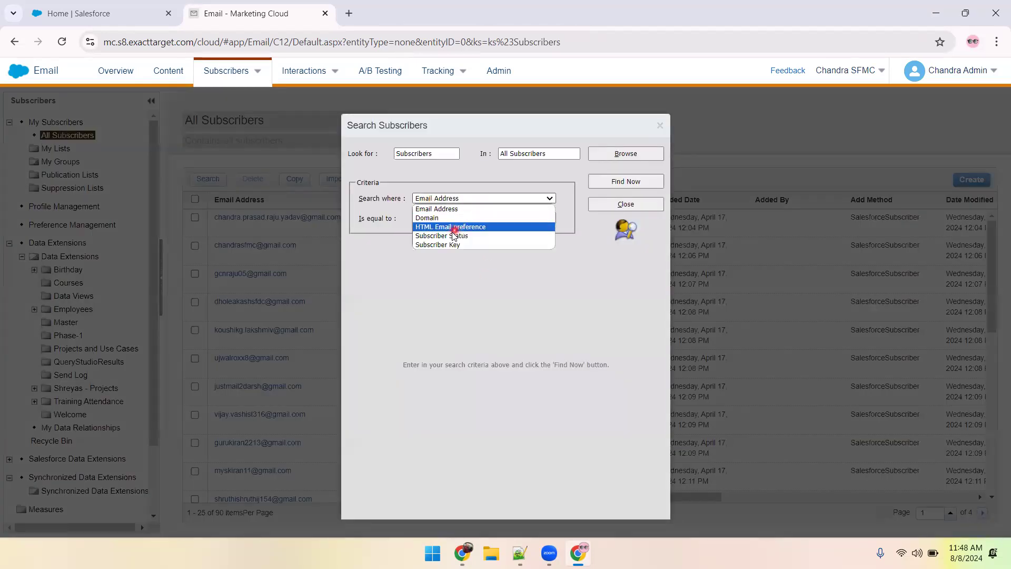
pyautogui.click(448, 245)
pyautogui.click(444, 218)
pyautogui.hotkey('ctrl', 'v')
pyautogui.click(619, 180)
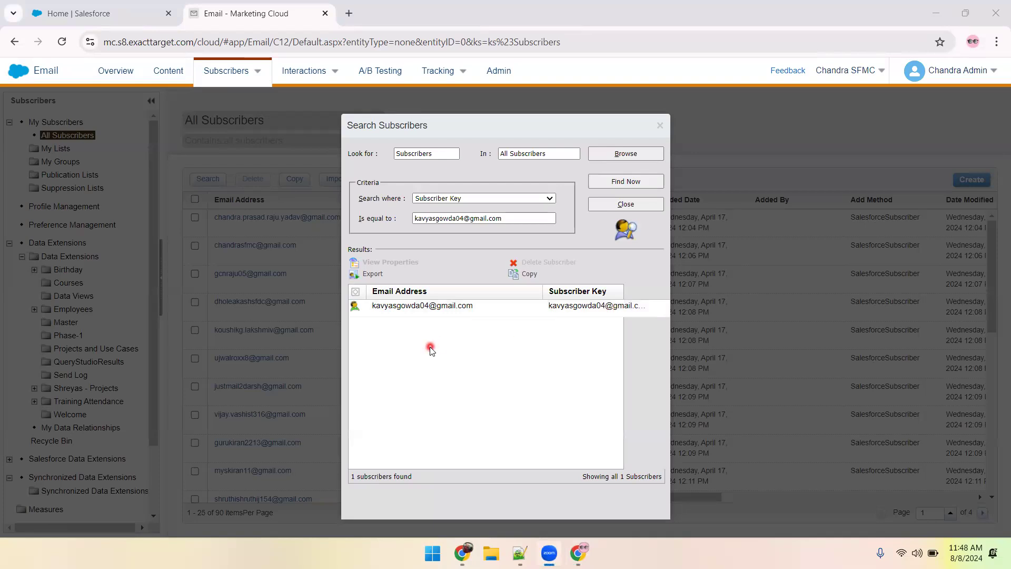
# Search All Subscribers for the same address using Email Address as the criterion, and close the search.
pyautogui.click(517, 199)
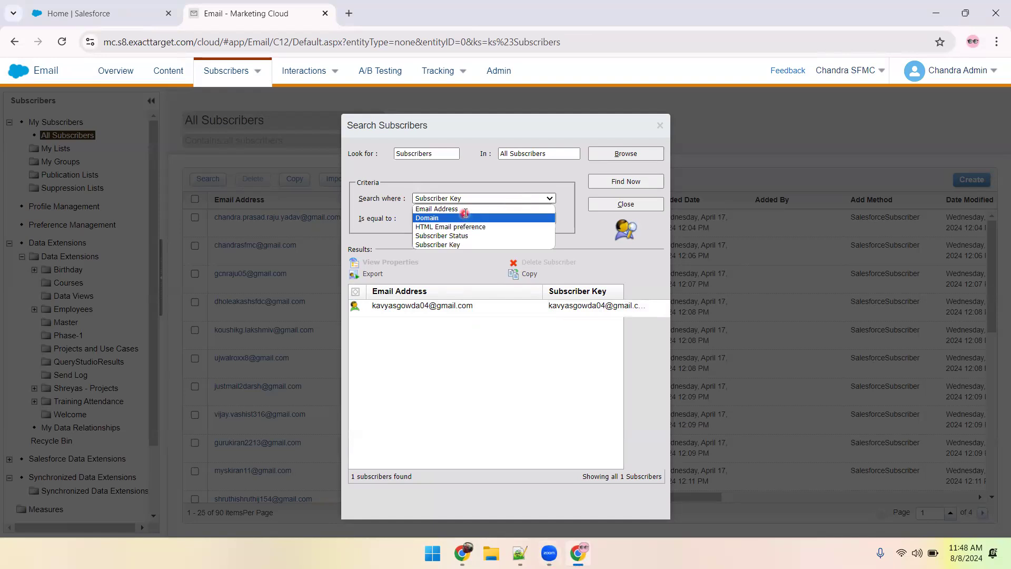
pyautogui.click(437, 209)
pyautogui.click(517, 218)
pyautogui.hotkey('ctrl', 'v')
pyautogui.click(606, 184)
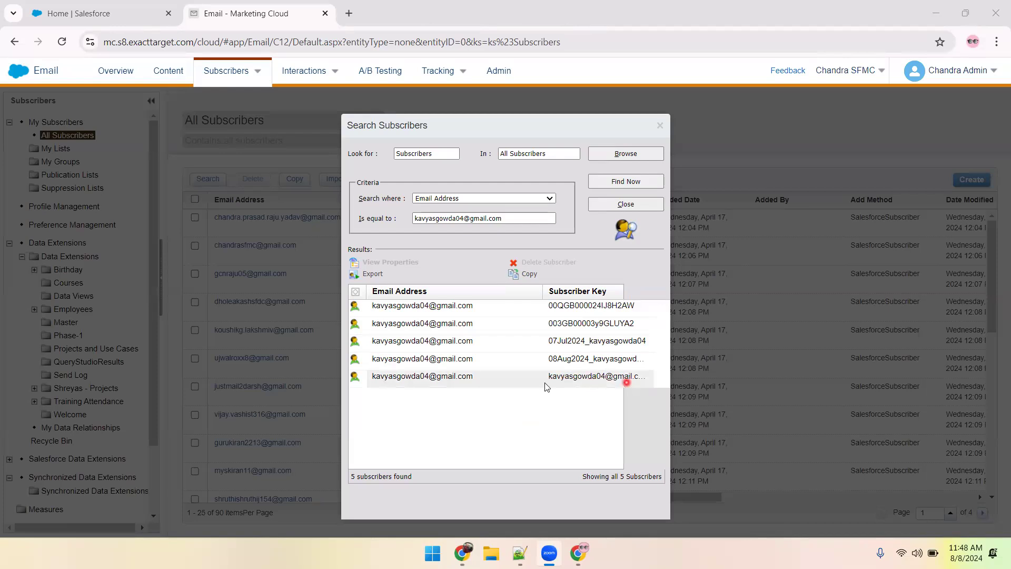
pyautogui.click(625, 204)
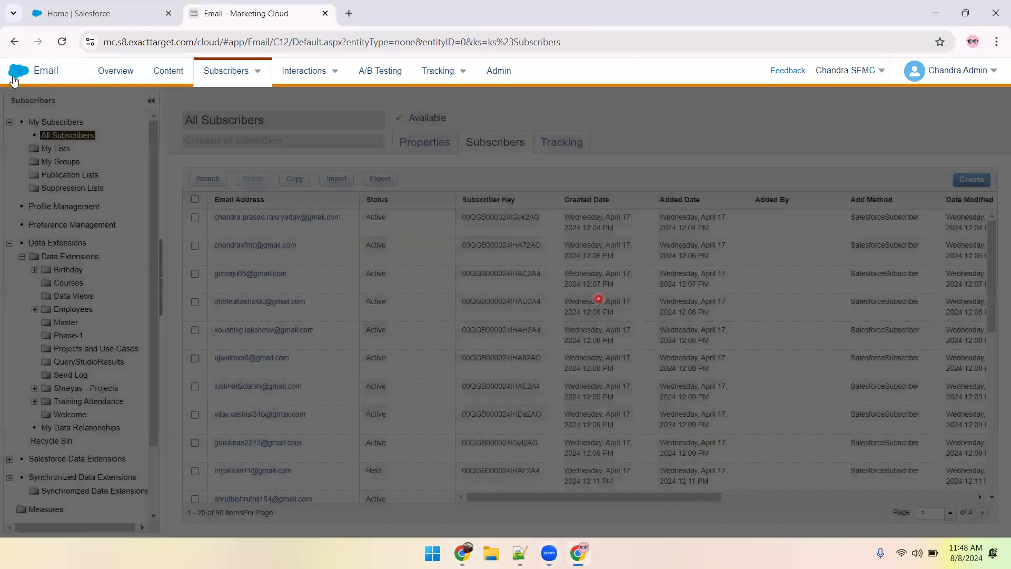
# Open Contact Builder and copy the standalone email address below Use Case 2 from the Notepad++ notes.
pyautogui.moveTo(14, 78)
pyautogui.moveTo(429, 168)
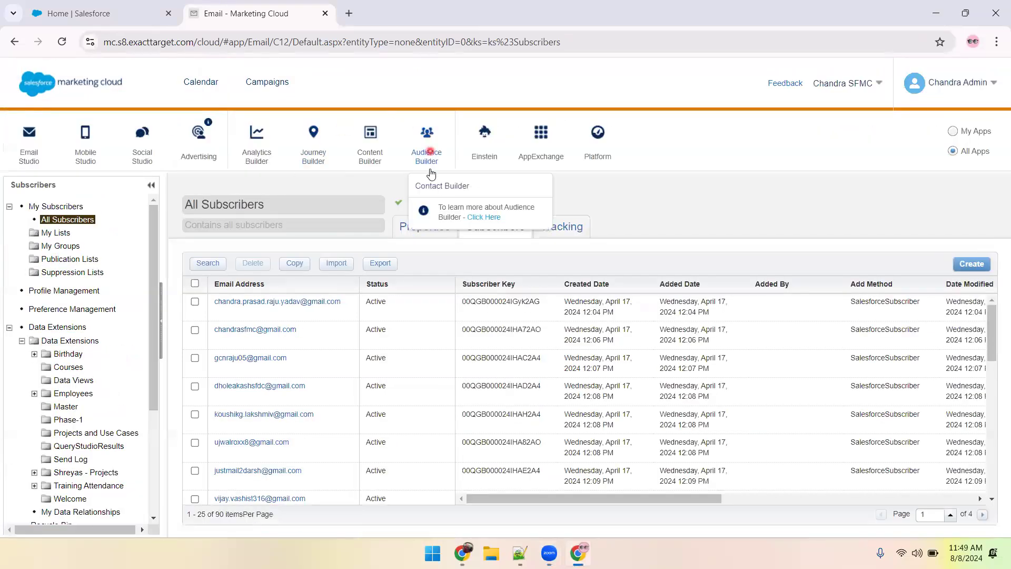
pyautogui.click(437, 187)
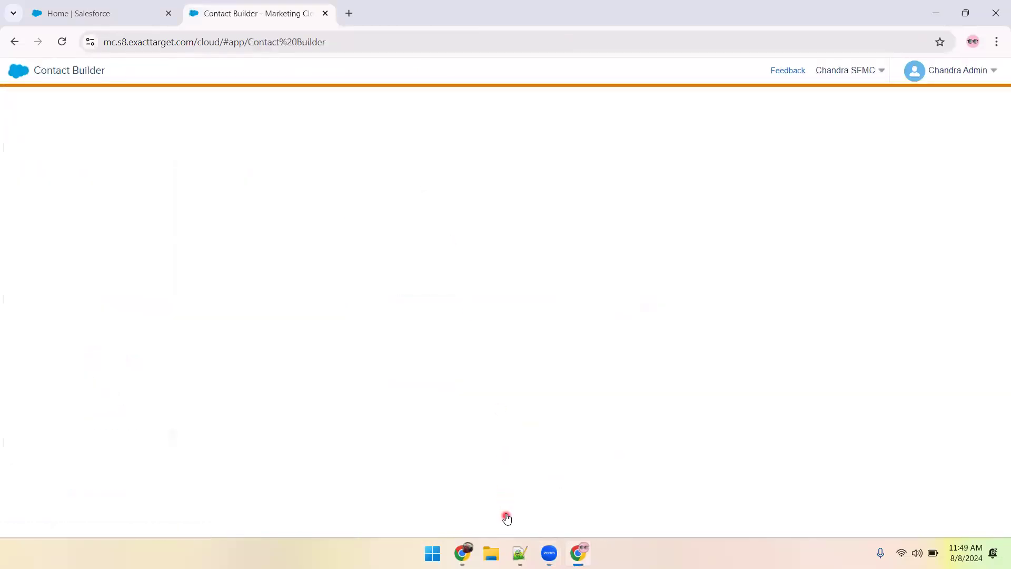
pyautogui.hotkey('alt', 'Tab')
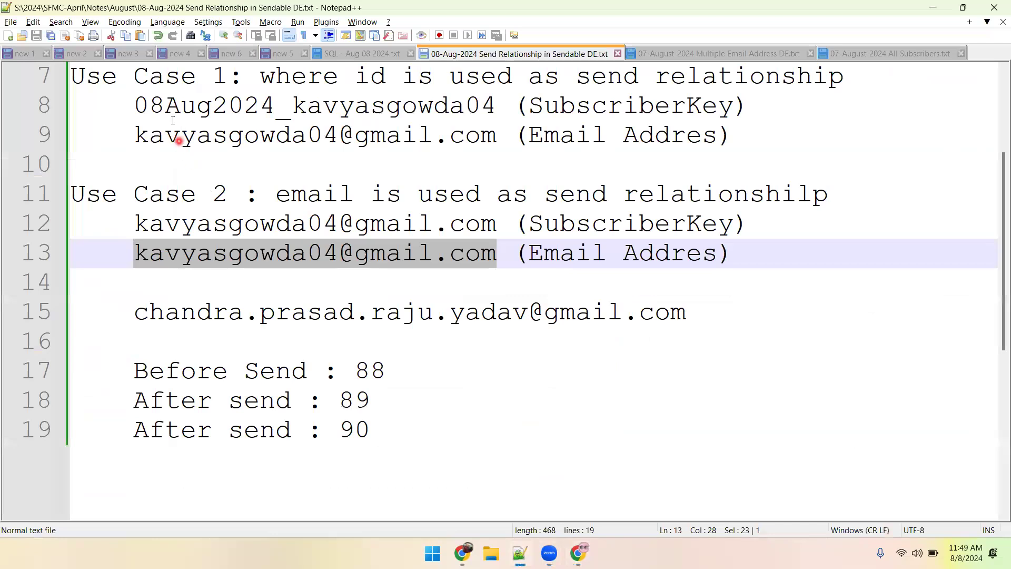
pyautogui.click(135, 311)
pyautogui.moveTo(137, 311); pyautogui.dragTo(685, 310)
pyautogui.hotkey('ctrl', 'c')
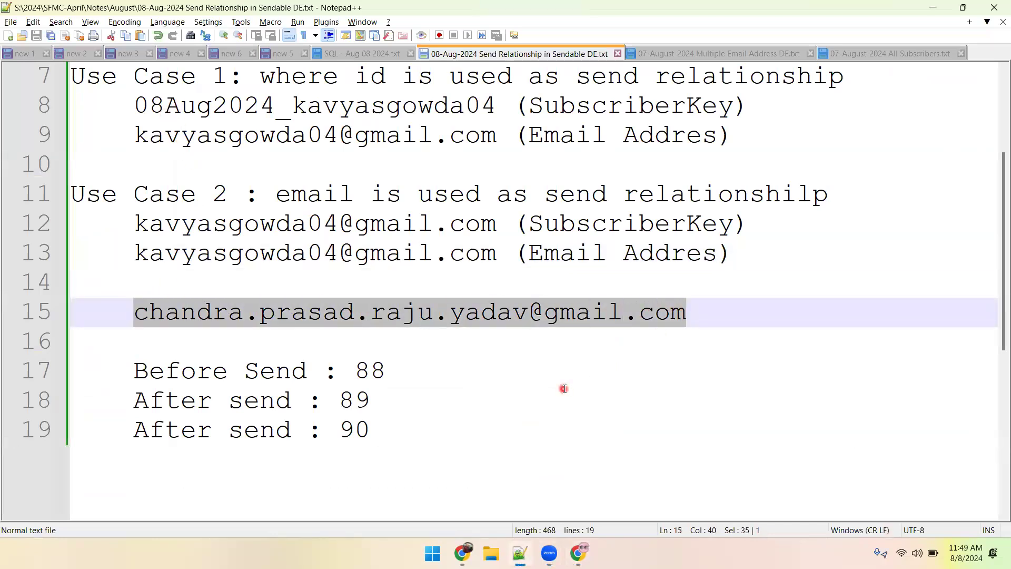
# Back in Marketing Cloud, open the records of the All_Subscribers_Example data extension in the Projects and Use Cases folder.
pyautogui.hotkey('alt', 'Tab')
pyautogui.hotkey('alt', 'Tab')
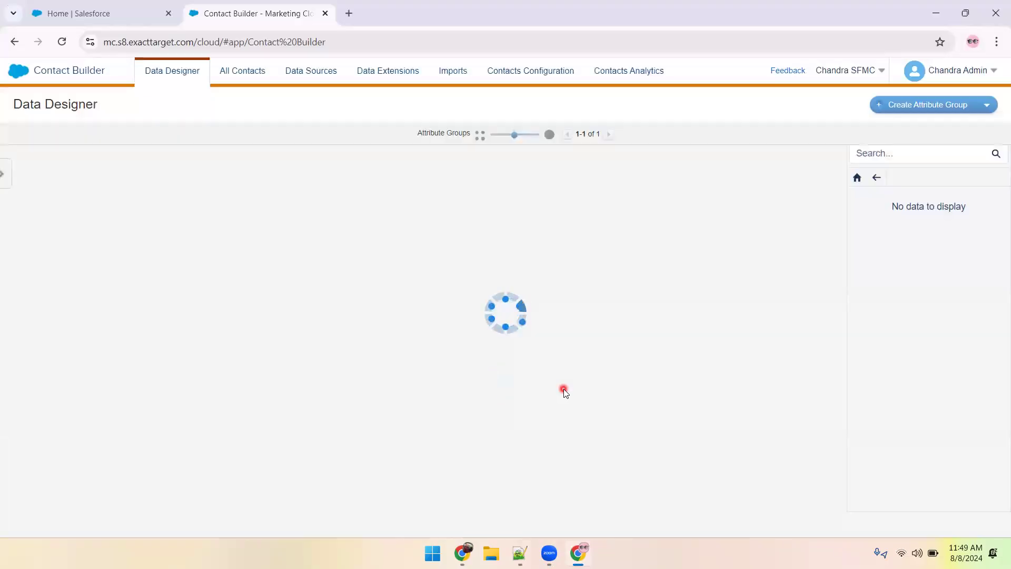
pyautogui.click(376, 74)
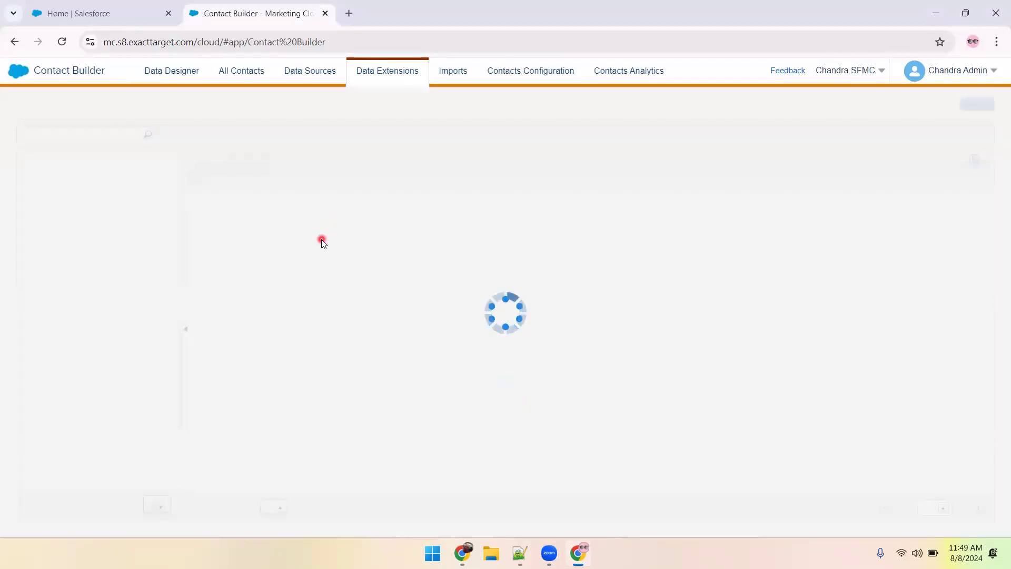
pyautogui.click(67, 184)
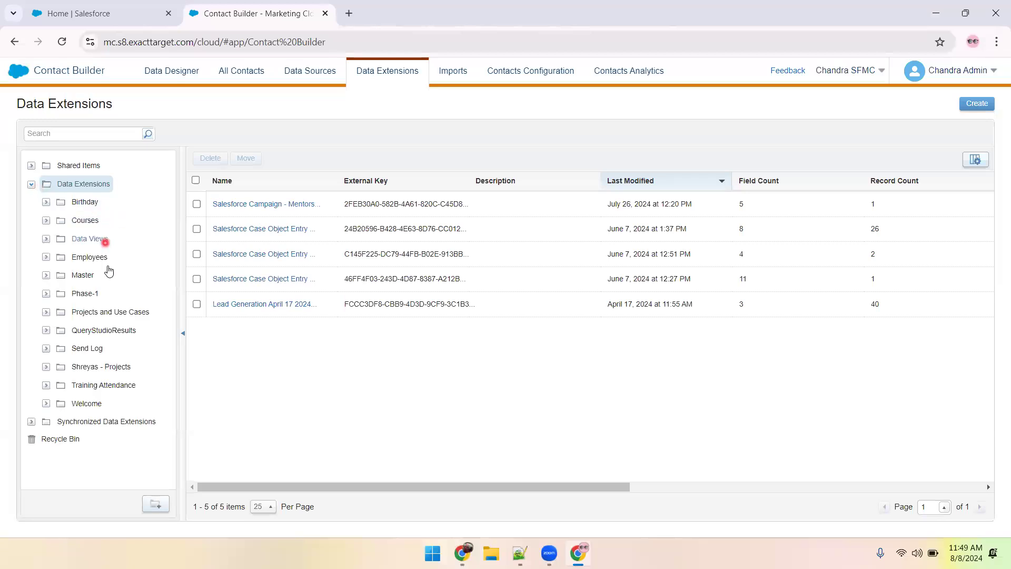
pyautogui.click(105, 312)
pyautogui.click(272, 204)
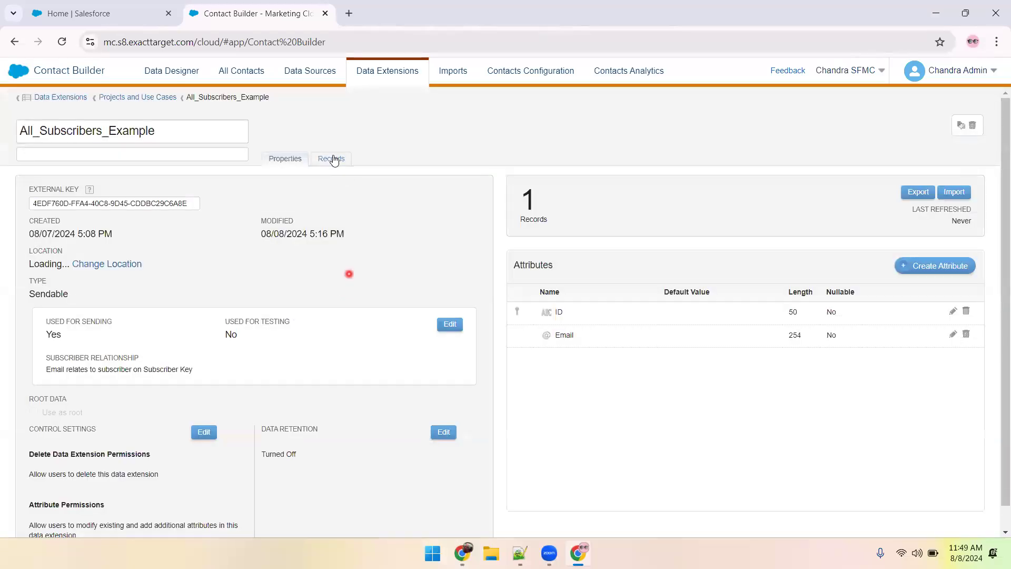
pyautogui.click(335, 158)
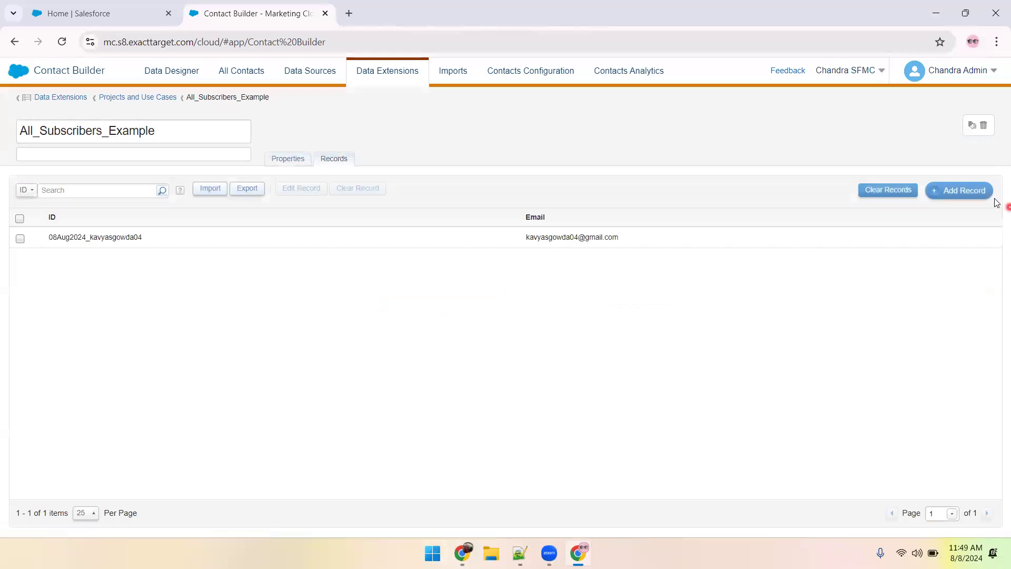
# Replace the Email value of the only All_Subscribers_Example record with the copied email address and save the record.
pyautogui.click(20, 237)
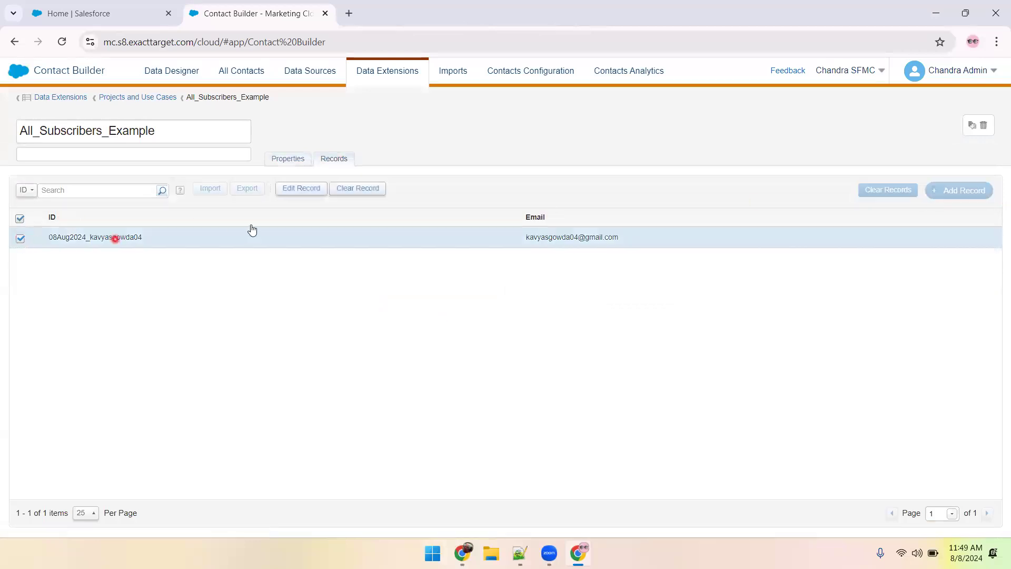
pyautogui.click(319, 191)
pyautogui.moveTo(636, 243); pyautogui.dragTo(512, 243)
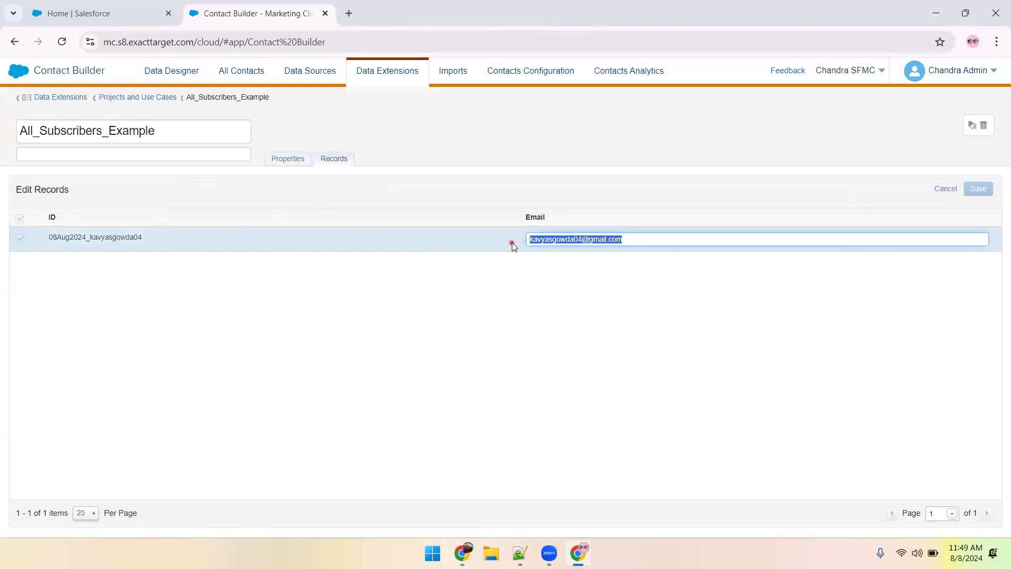
pyautogui.hotkey('ctrl', 'v')
pyautogui.click(834, 283)
pyautogui.click(978, 189)
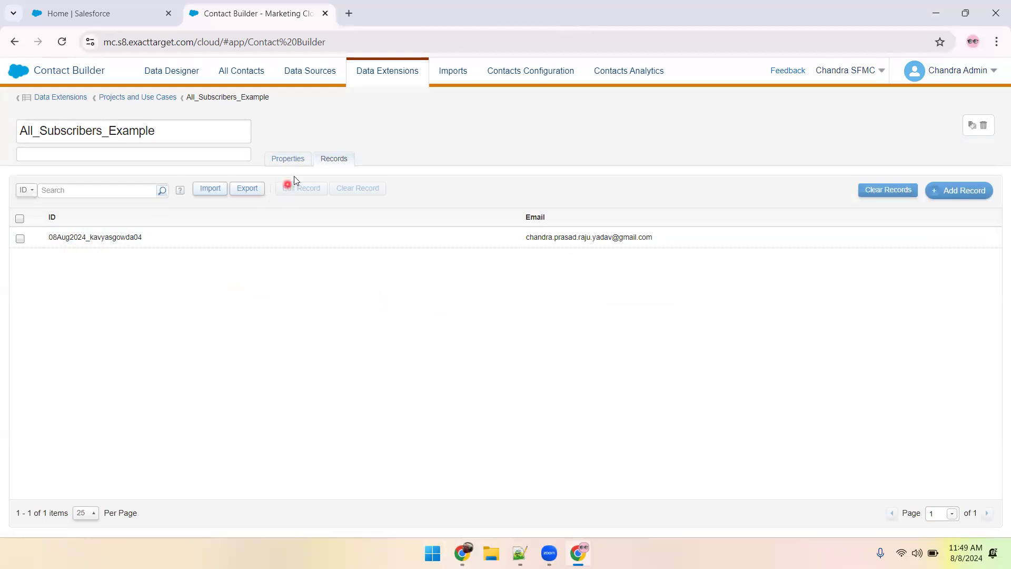
# Check the subscriber relationship in the data extension's properties and open All Subscribers in Email Studio.
pyautogui.click(290, 159)
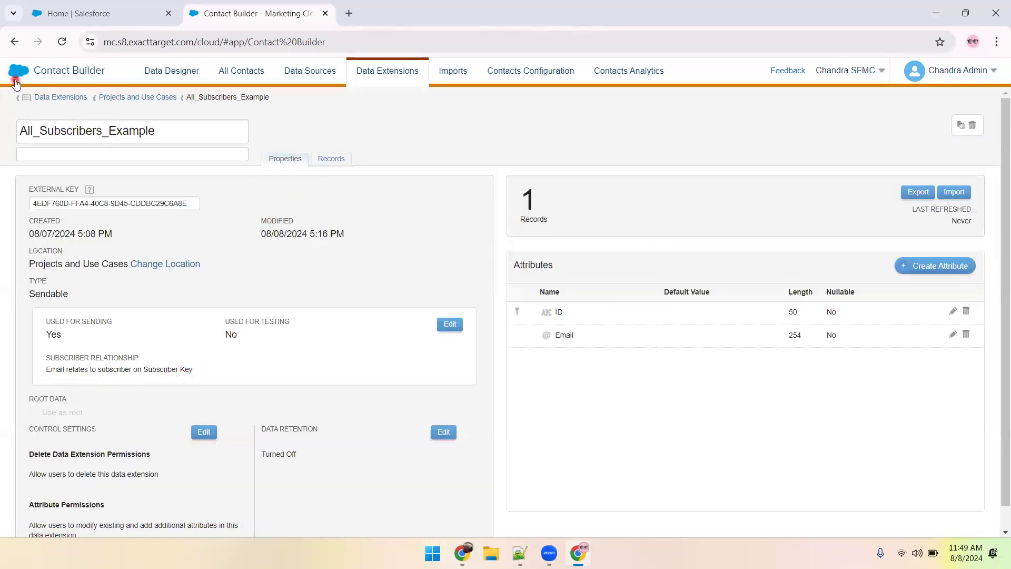
pyautogui.moveTo(16, 74)
pyautogui.click(27, 140)
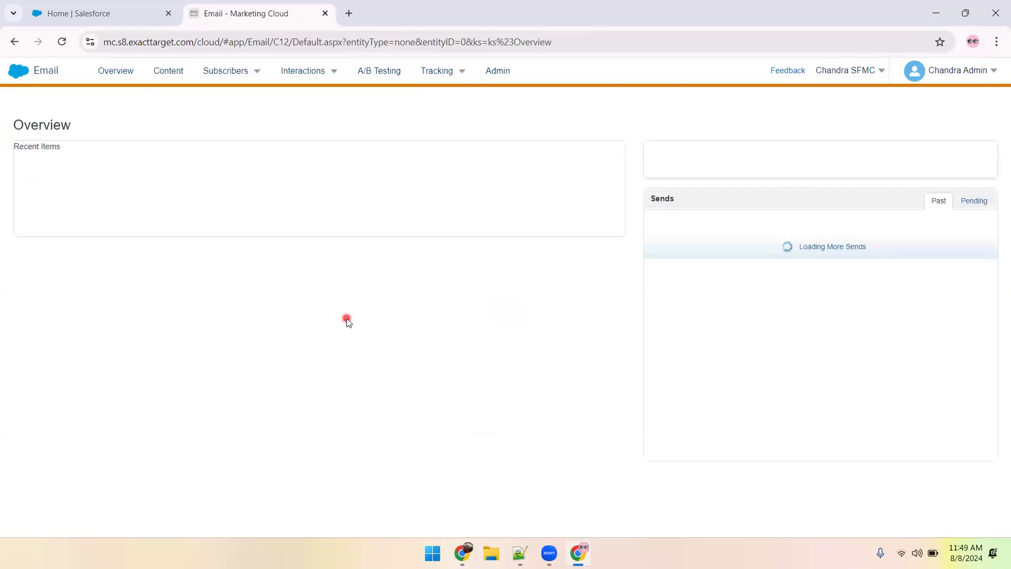
pyautogui.moveTo(240, 74)
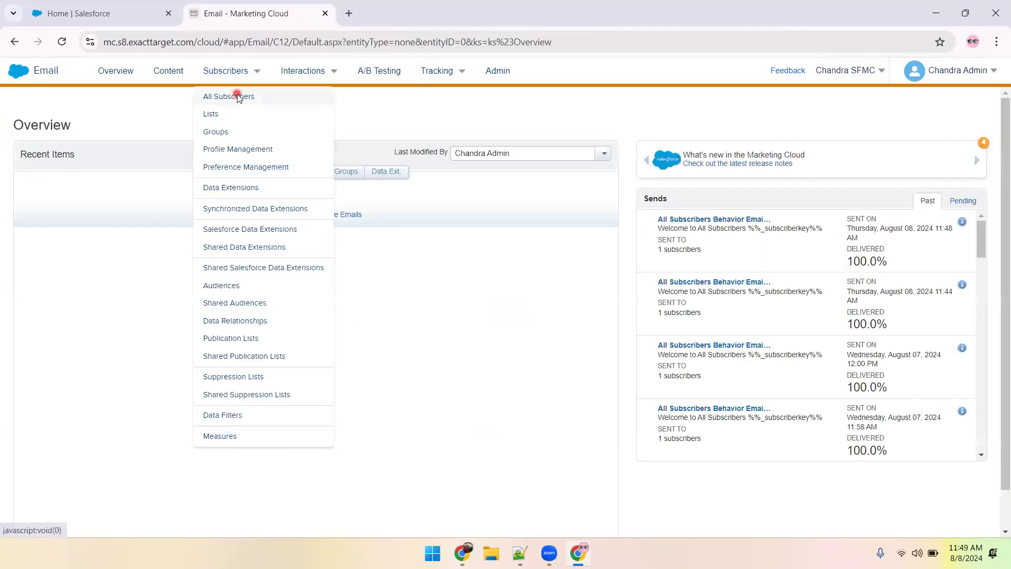
pyautogui.click(237, 96)
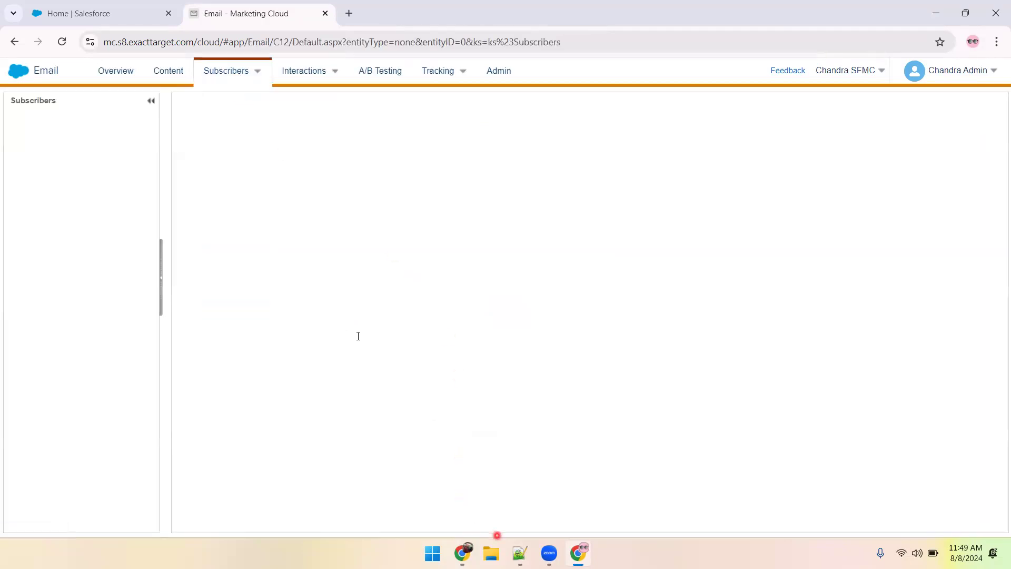
# Search All Subscribers for a Subscriber Key equal to the new email address from the notes, and close the search.
pyautogui.hotkey('alt', 'Tab')
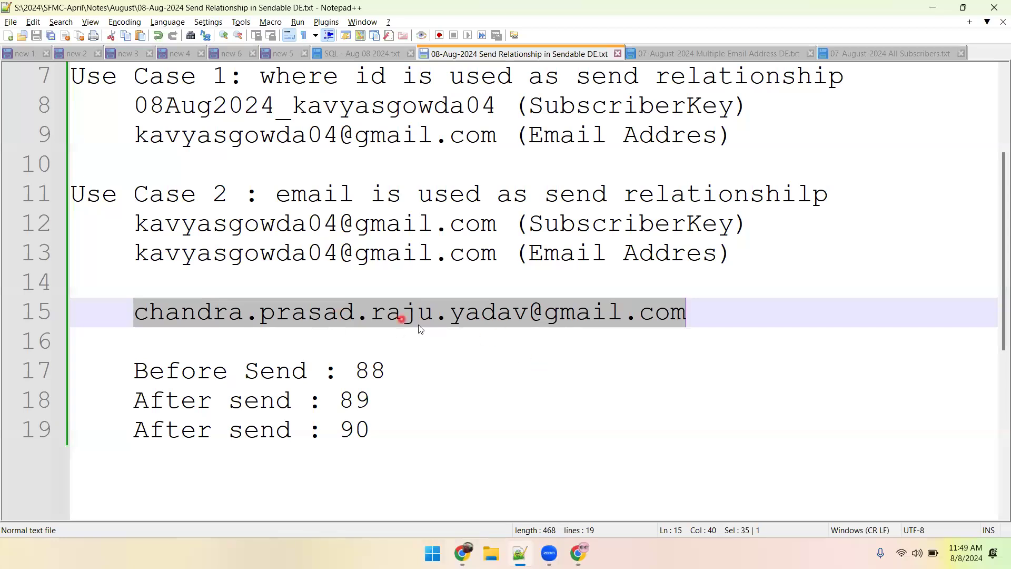
pyautogui.hotkey('alt', 'Tab')
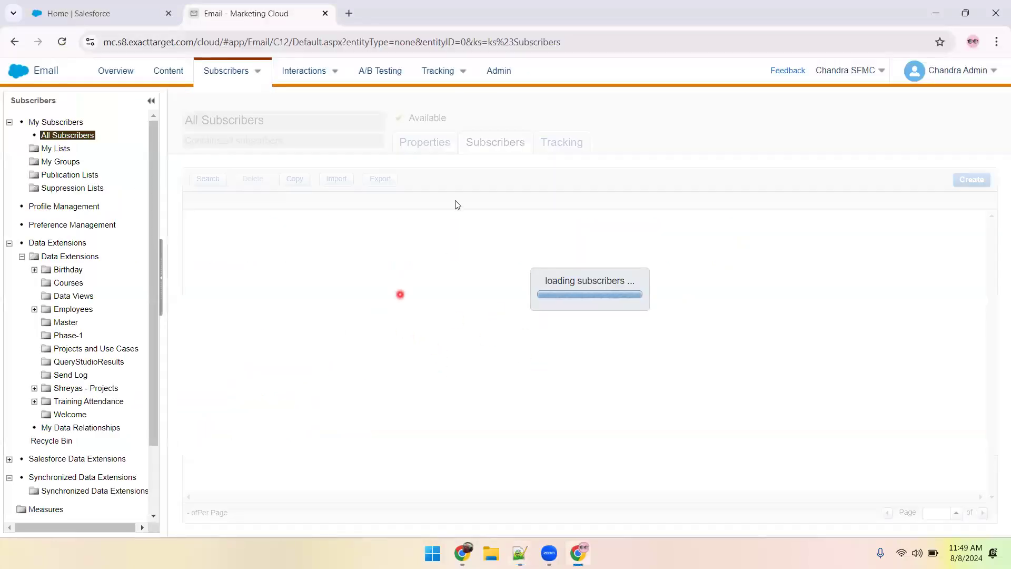
pyautogui.click(429, 144)
pyautogui.click(485, 138)
pyautogui.click(203, 180)
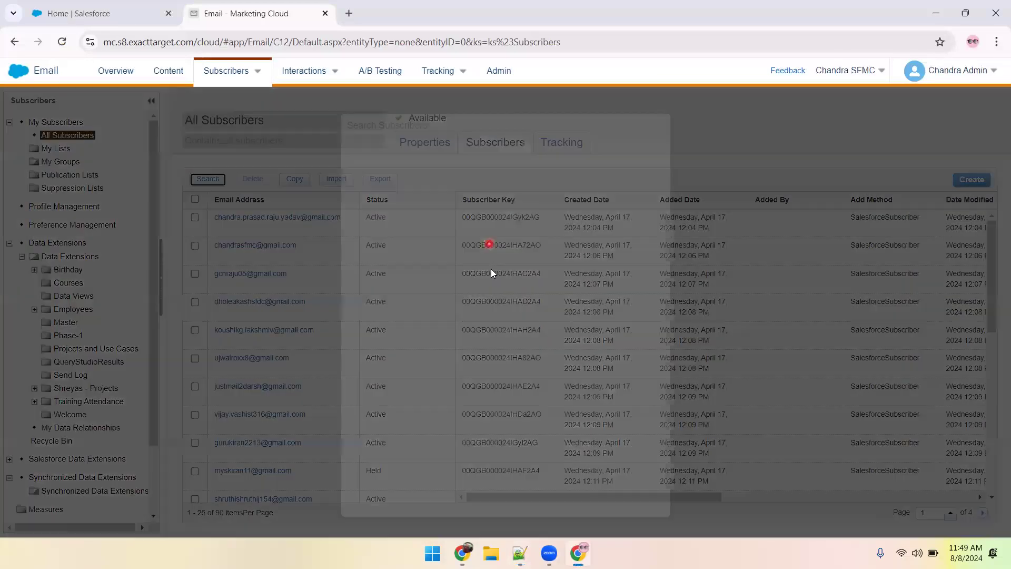
pyautogui.click(495, 198)
pyautogui.click(467, 244)
pyautogui.click(456, 222)
pyautogui.hotkey('ctrl', 'v')
pyautogui.click(621, 181)
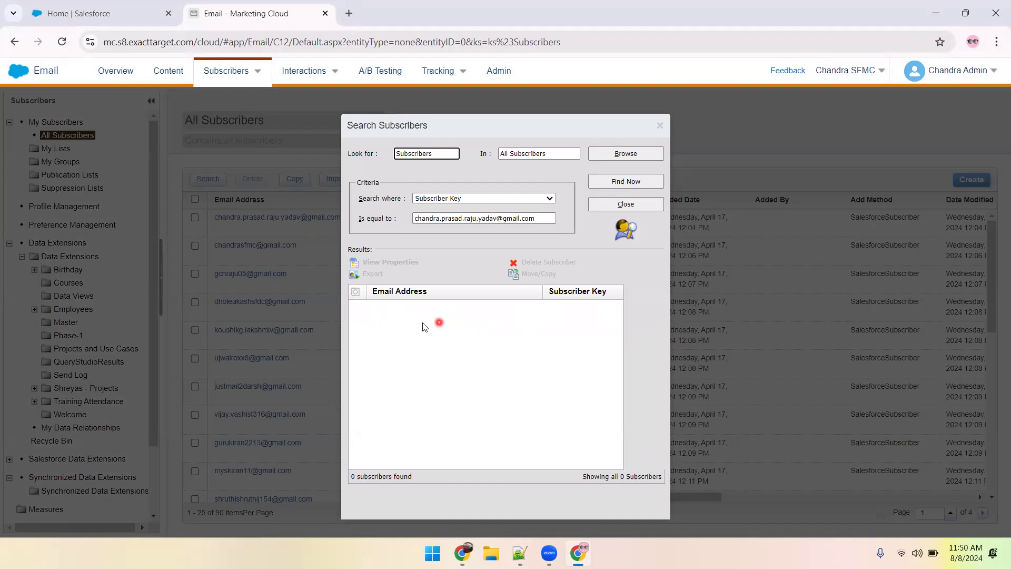
pyautogui.click(615, 209)
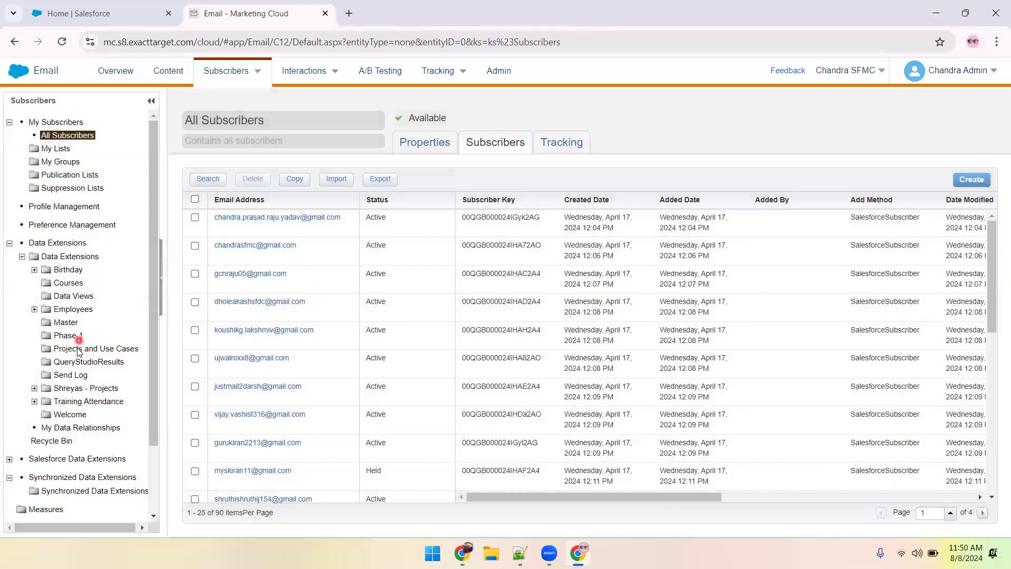
# Start a send of the All Subscribers Behavior Email August 07 2024 from Content Builder and complete its send properties.
pyautogui.click(166, 76)
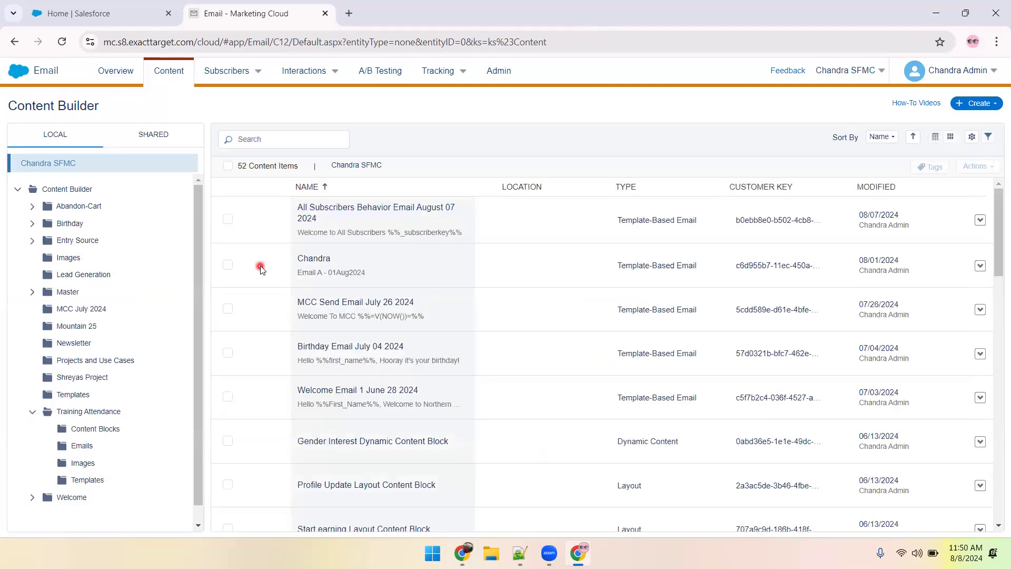
pyautogui.click(305, 220)
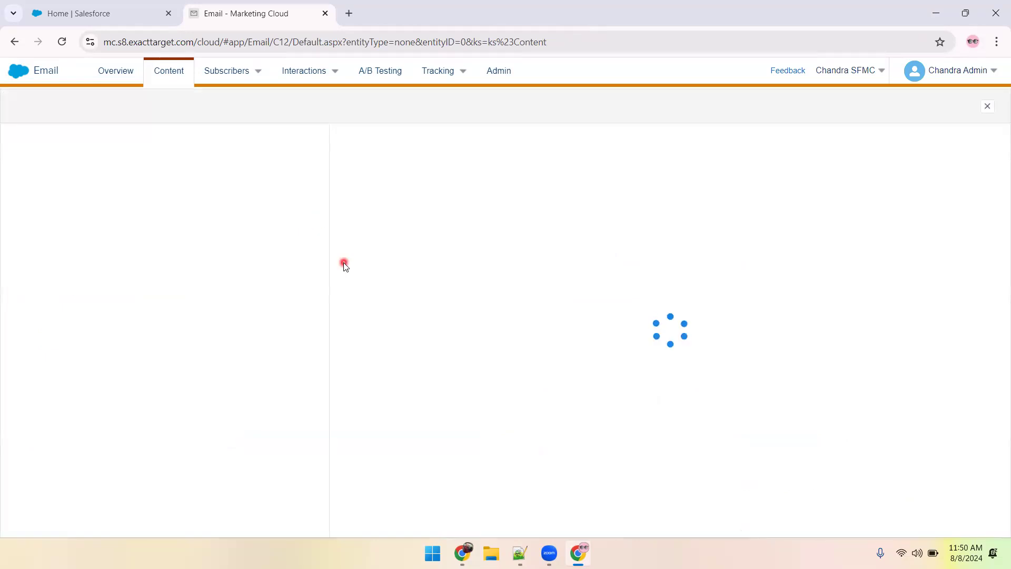
pyautogui.click(952, 112)
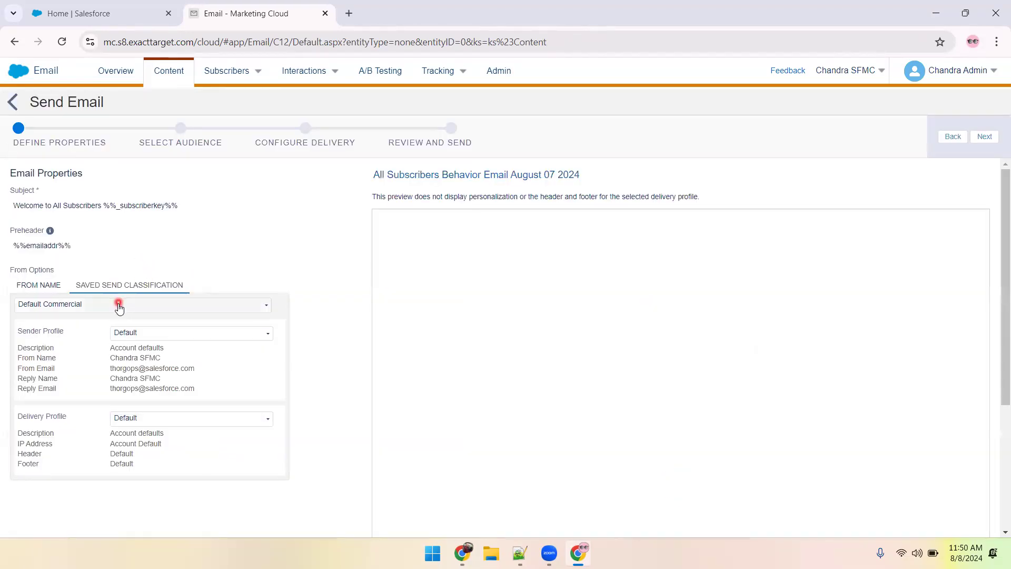
pyautogui.click(118, 303)
pyautogui.click(106, 349)
pyautogui.click(982, 137)
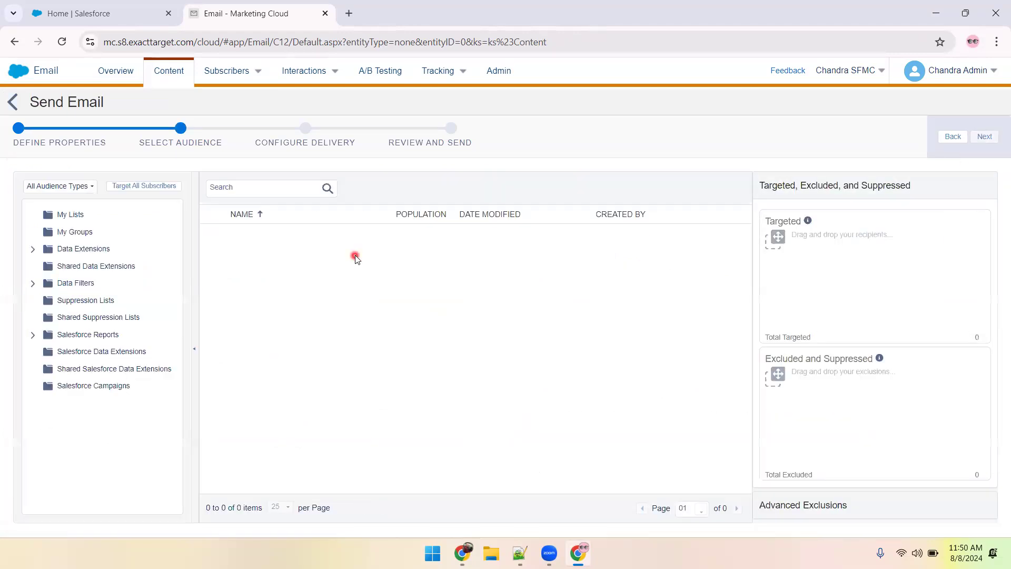
# Target the All_Subscribers_Example data extension from Projects and Use Cases, with All Subscribers as the publication list, and continue to delivery.
pyautogui.click(33, 249)
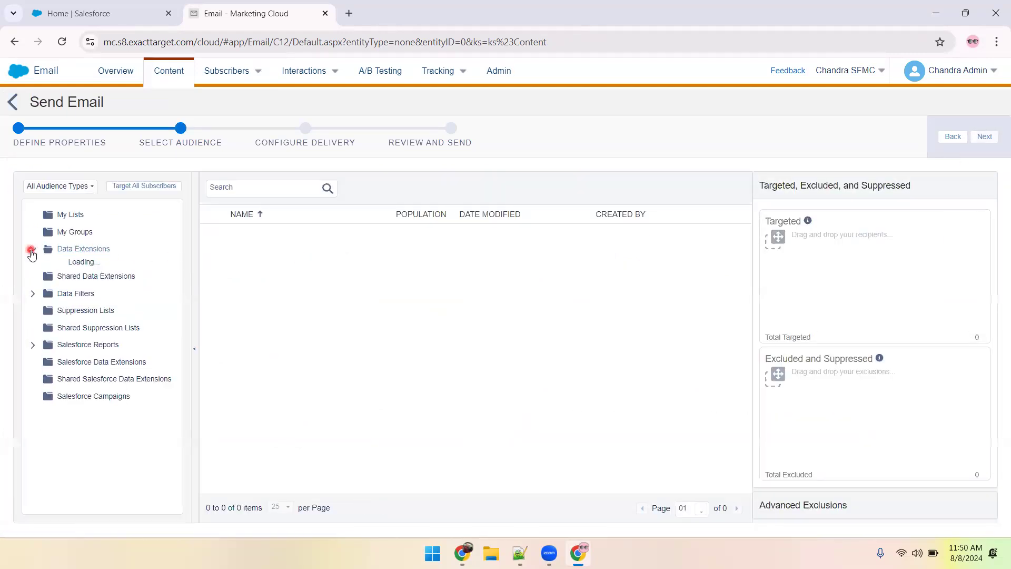
pyautogui.click(105, 372)
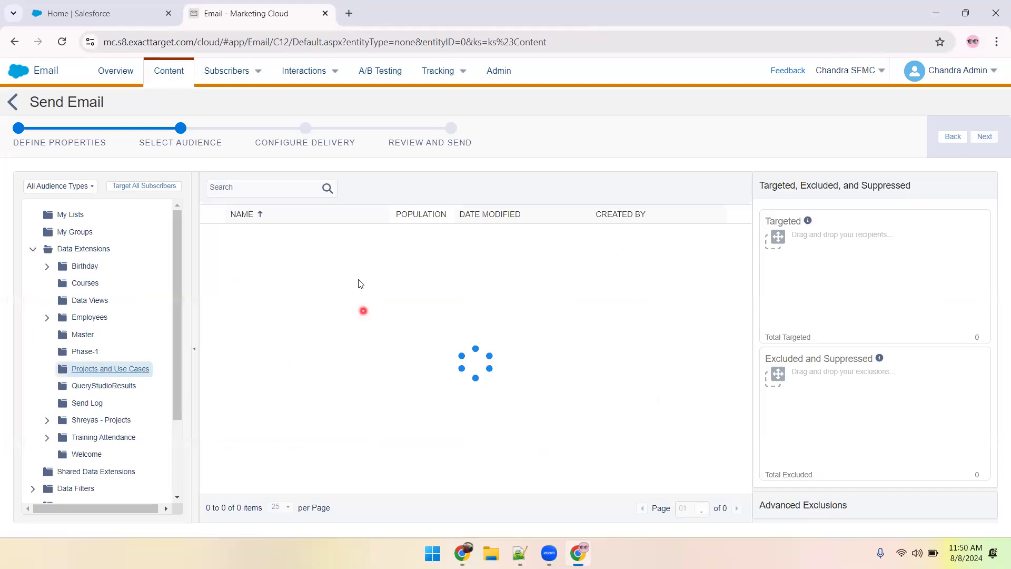
pyautogui.moveTo(275, 234); pyautogui.dragTo(780, 274)
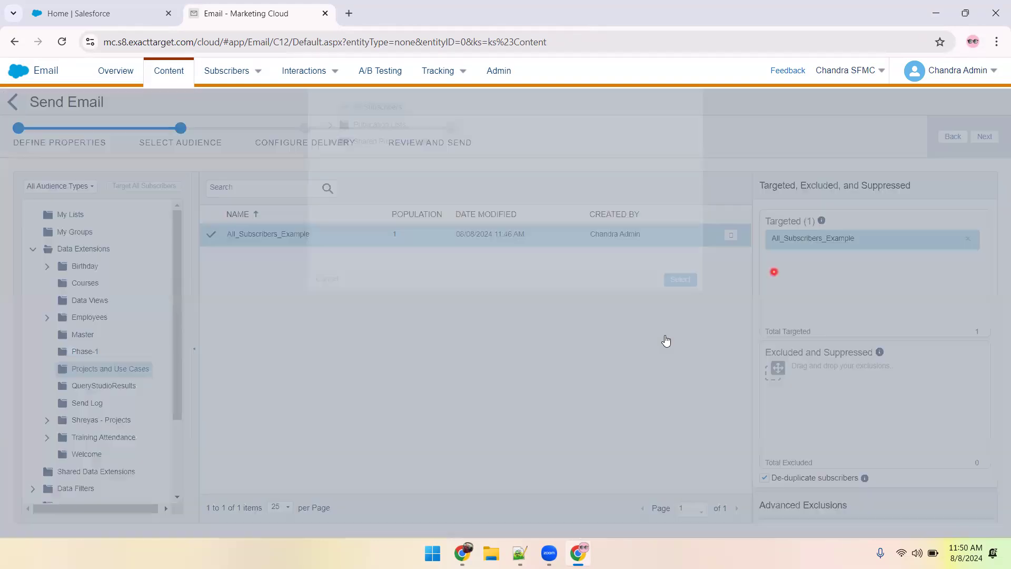
pyautogui.click(679, 336)
pyautogui.click(986, 138)
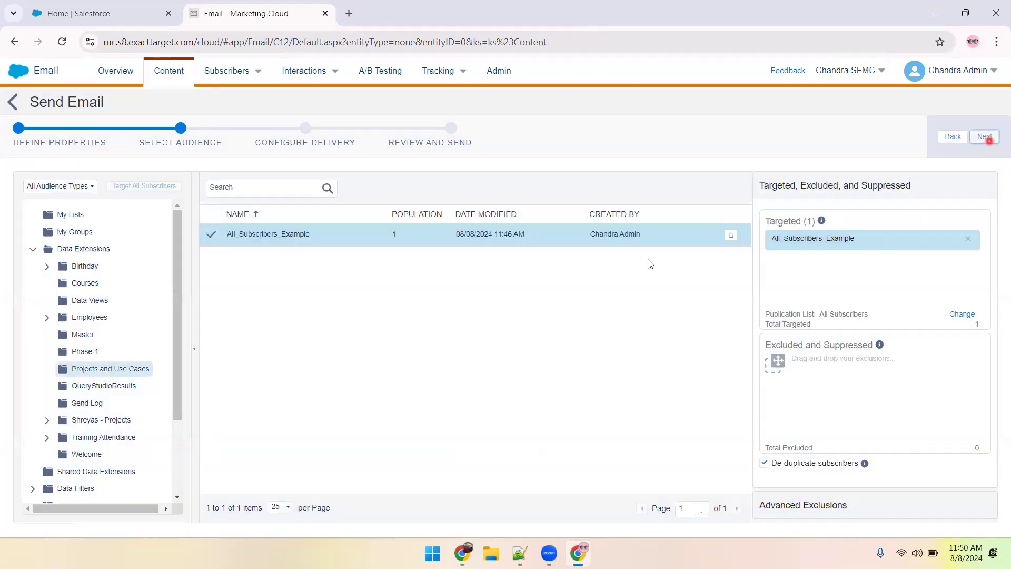
# Set the send's tracking destination folder to Projects and Use Cases and continue to the review.
pyautogui.click(588, 274)
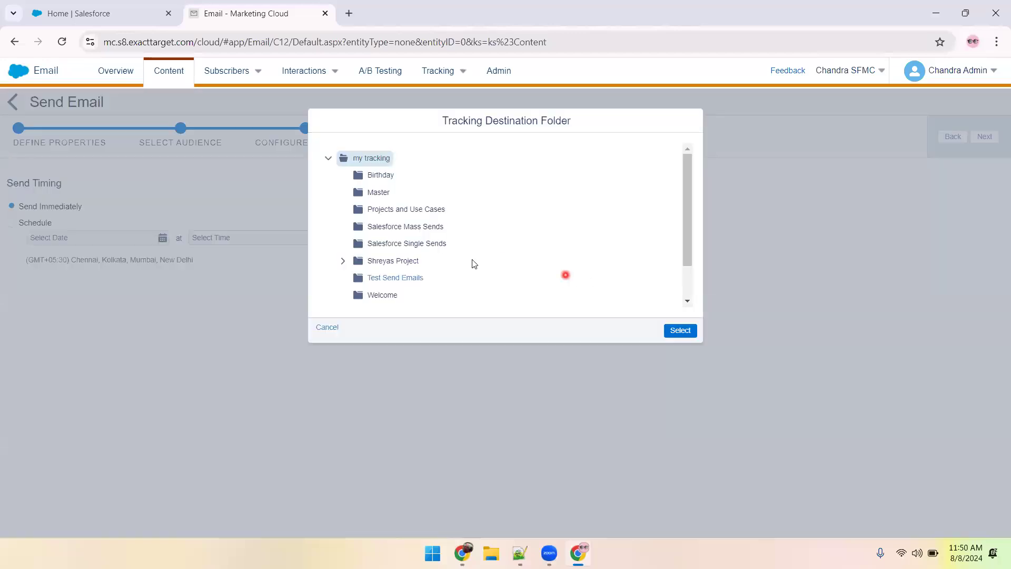
pyautogui.click(411, 209)
pyautogui.click(679, 332)
pyautogui.click(984, 137)
# Confirm that the send information is correct and send the email.
pyautogui.click(29, 189)
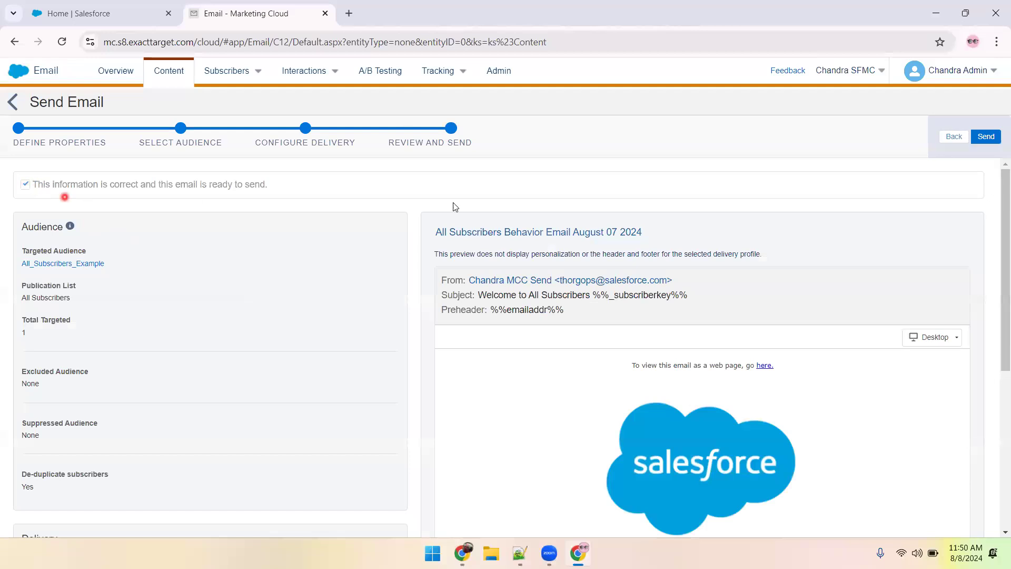
pyautogui.click(986, 136)
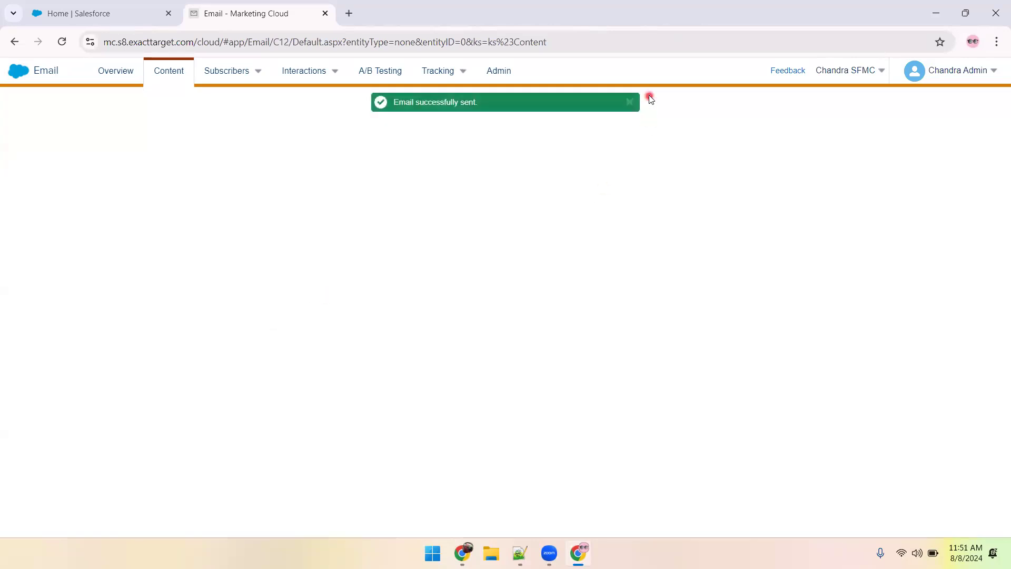
pyautogui.click(631, 102)
# Switch to the Gmail inbox, close the Google Calendar page, and refresh the inbox to look for the test email.
pyautogui.moveTo(461, 552)
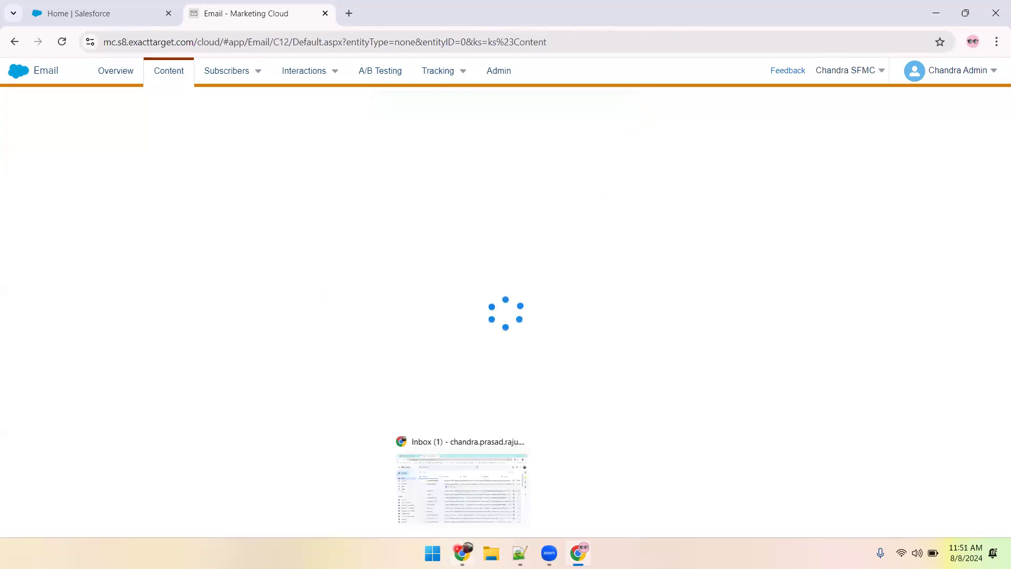
pyautogui.click(223, 143)
pyautogui.click(264, 204)
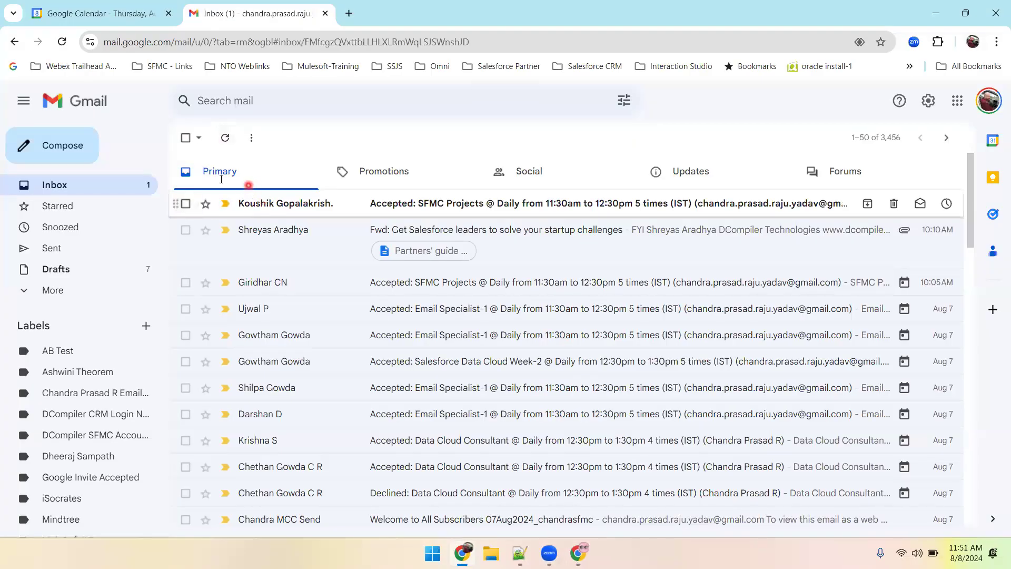
pyautogui.click(185, 136)
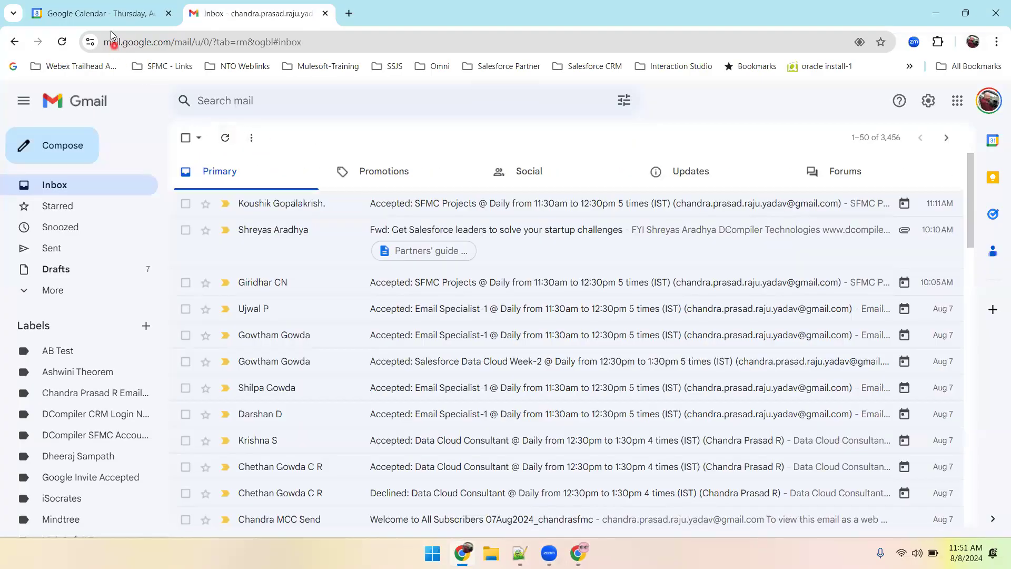
pyautogui.click(169, 13)
pyautogui.click(225, 138)
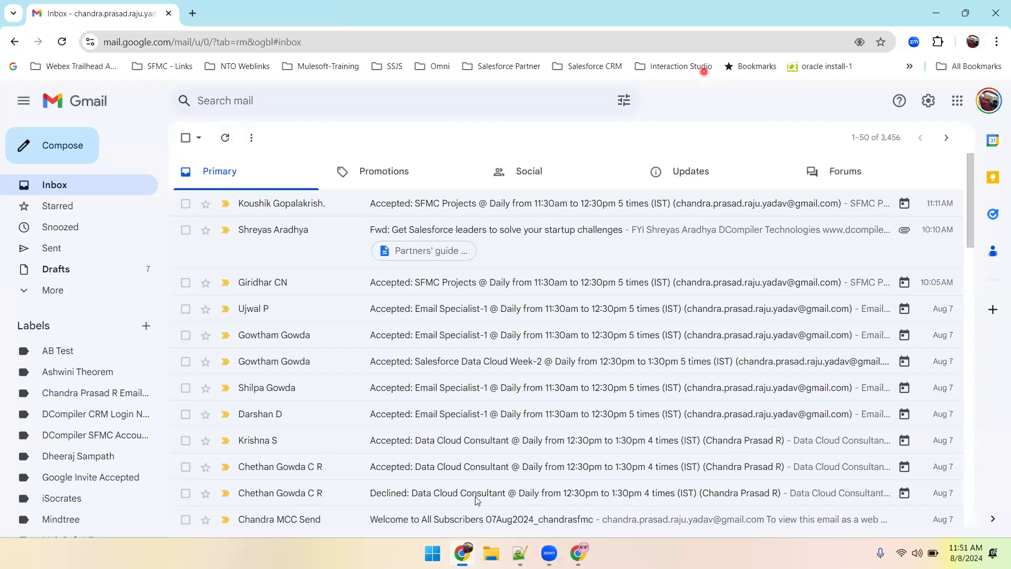
pyautogui.click(309, 16)
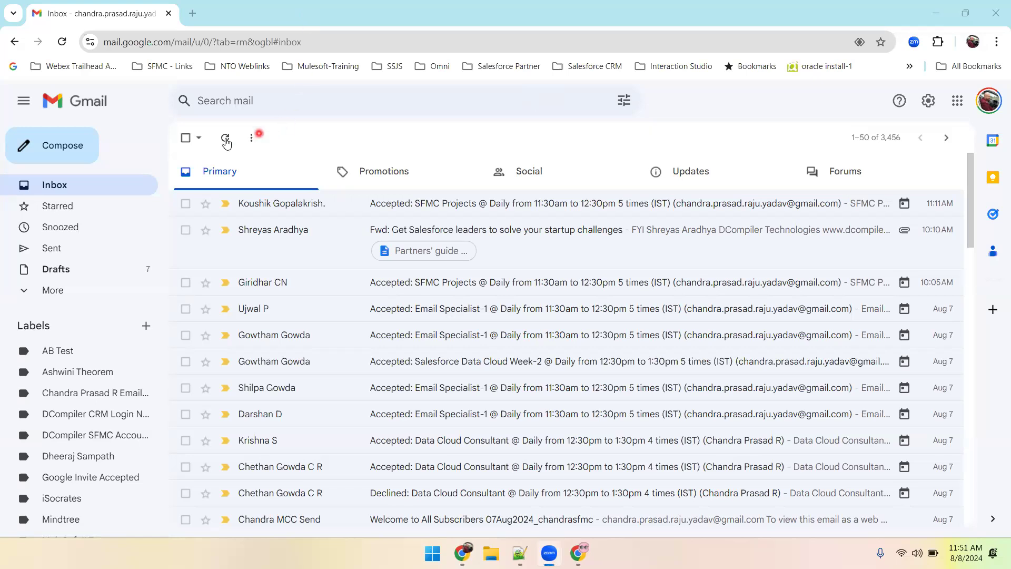
pyautogui.click(226, 139)
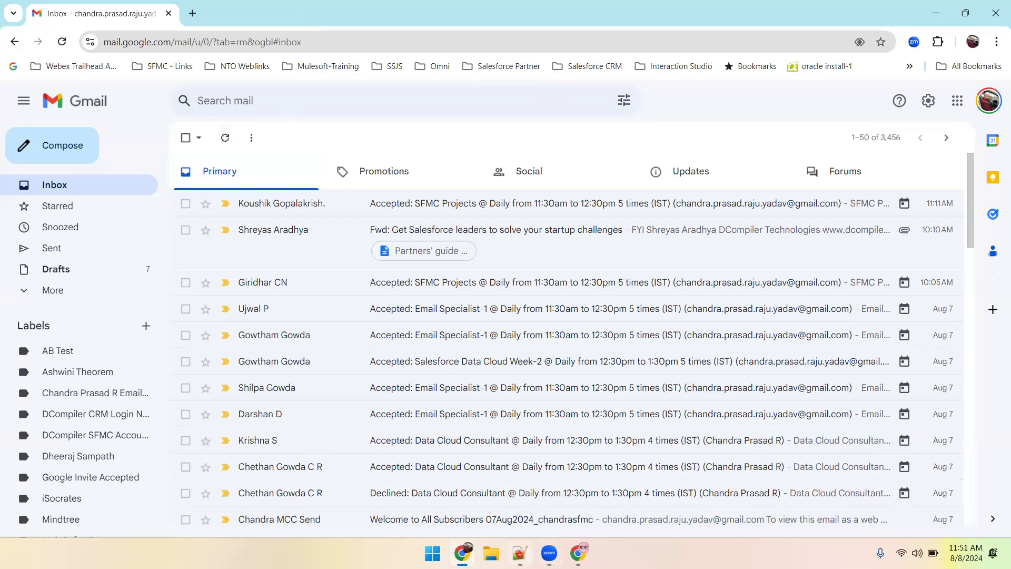
# In the Notepad++ notes, add another line reading "After send : 91" below the existing send counts.
pyautogui.click(520, 553)
pyautogui.hotkey('ctrl', 'd')
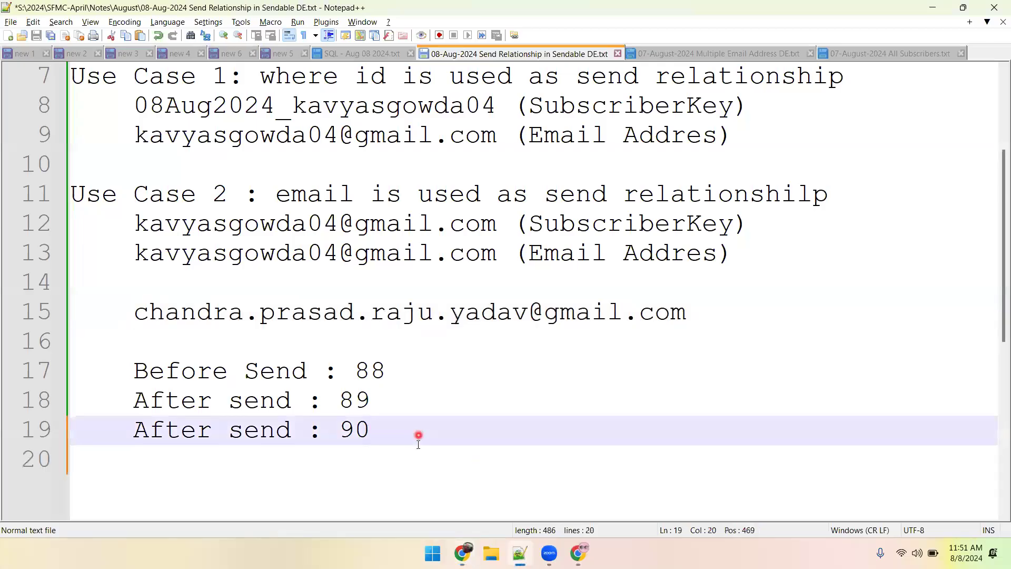
pyautogui.press('Down')
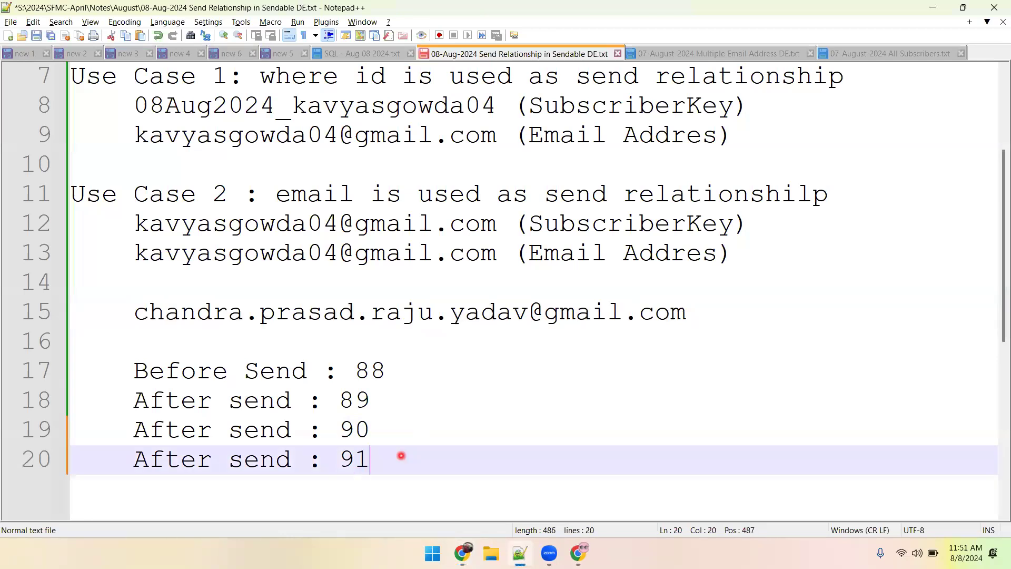
# Refresh the Gmail inbox again and check the send tracking for Projects and Use Cases in Marketing Cloud.
pyautogui.hotkey('alt', 'Tab')
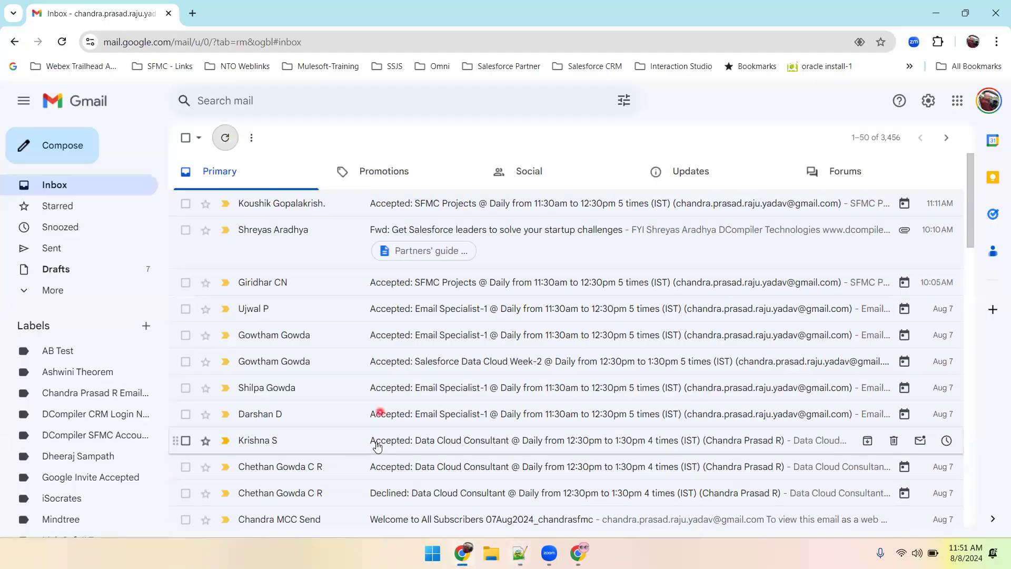
pyautogui.click(225, 138)
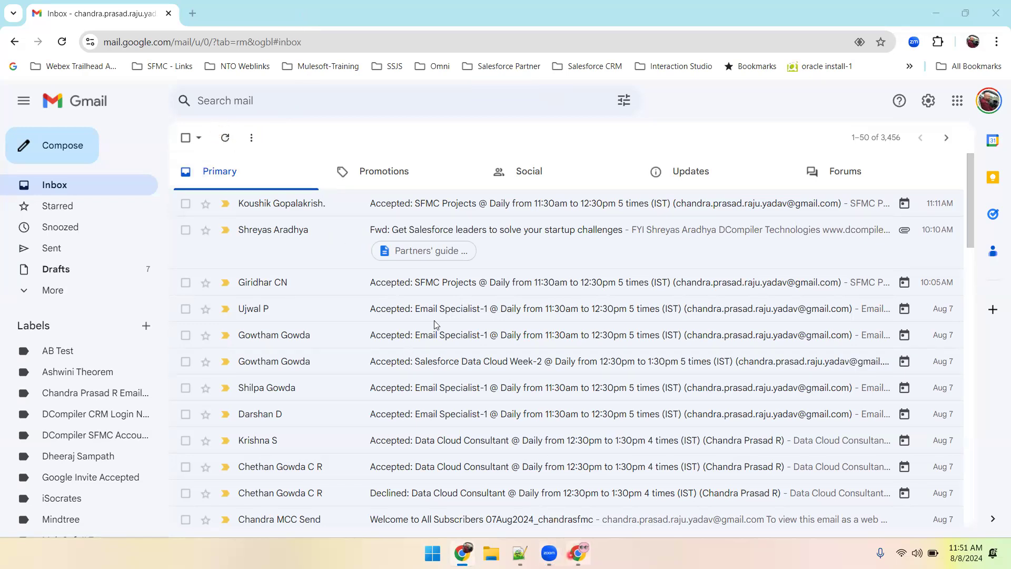
pyautogui.click(573, 554)
pyautogui.click(455, 78)
pyautogui.click(438, 97)
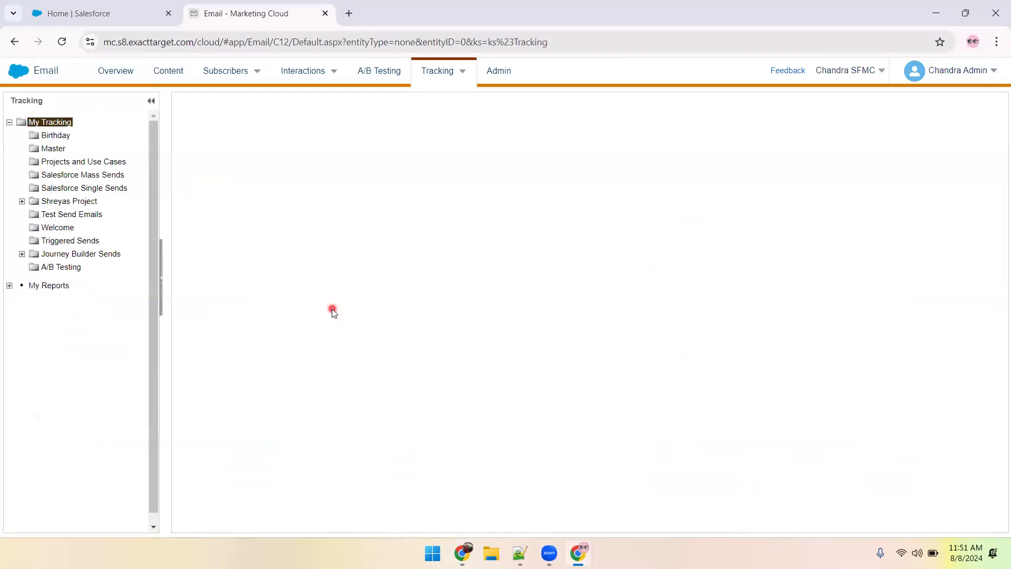
pyautogui.click(92, 162)
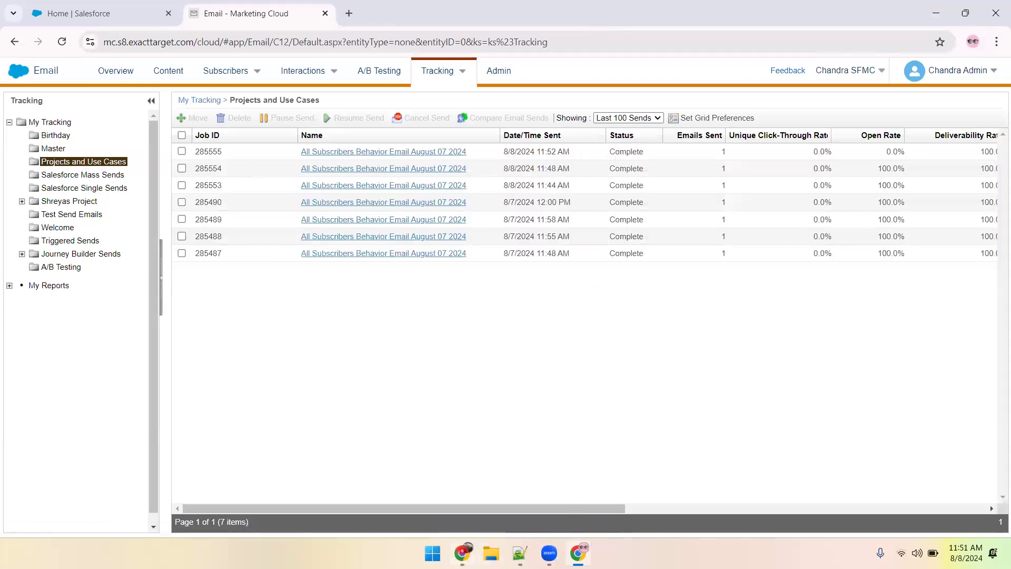
# Return to Gmail, refresh the inbox, and read the newly received Welcome to All Subscribers email.
pyautogui.hotkey('alt', 'Tab')
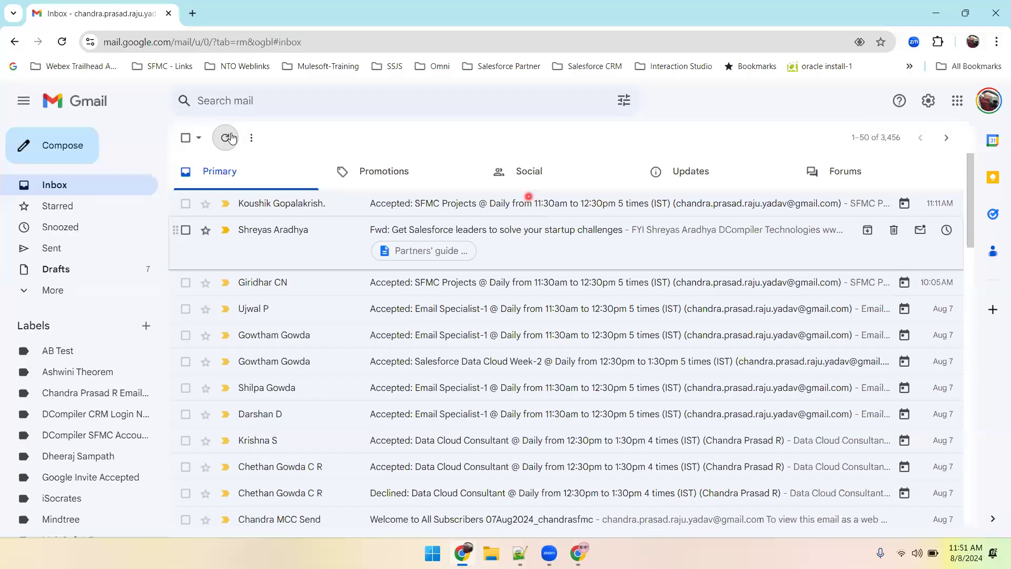
pyautogui.click(226, 137)
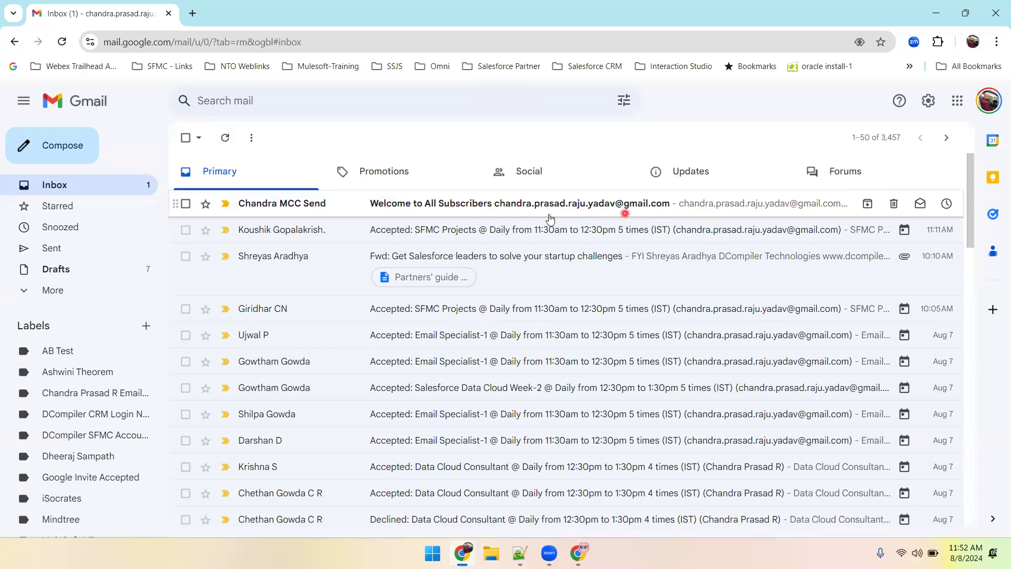
pyautogui.click(511, 205)
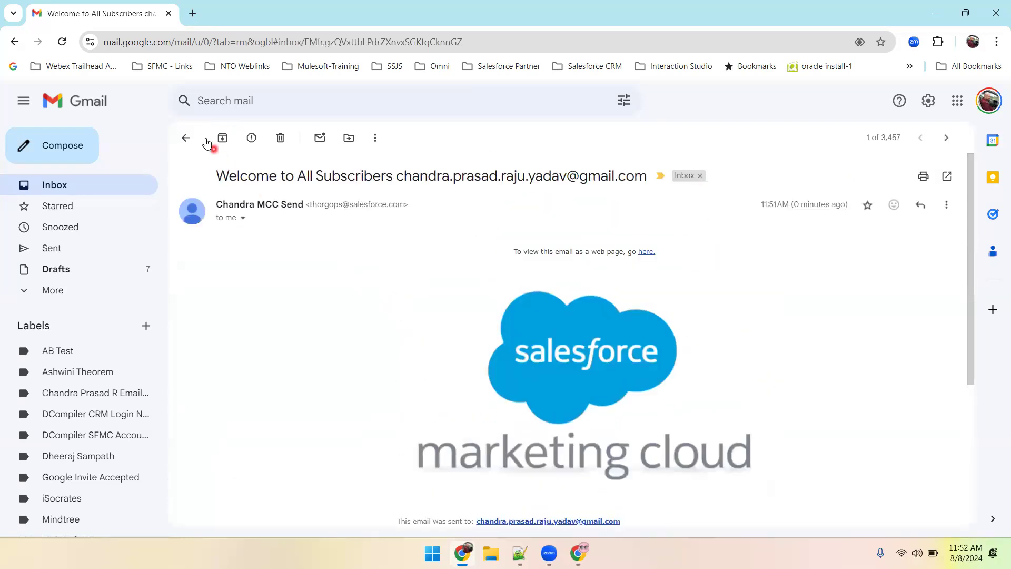
pyautogui.click(186, 138)
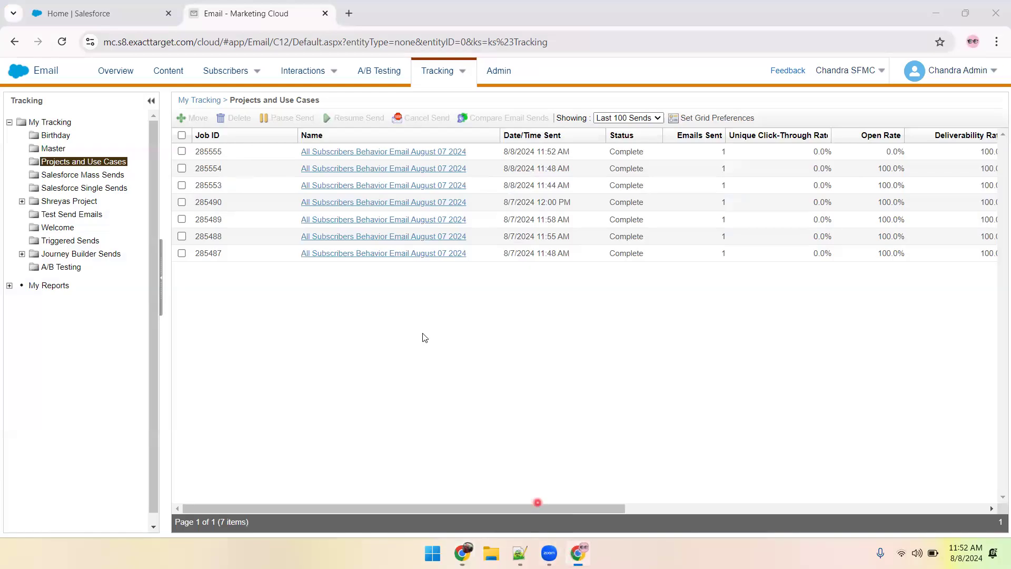
# In Marketing Cloud, reopen All Subscribers and look up the copied email address as a Subscriber Key to check the new record.
pyautogui.click(579, 553)
pyautogui.click(250, 71)
pyautogui.click(235, 96)
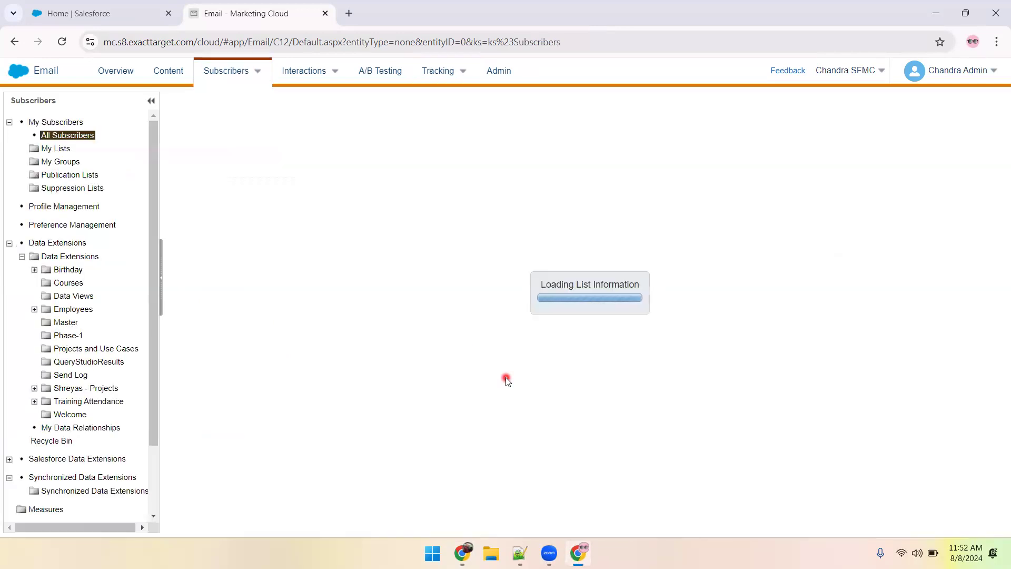
pyautogui.click(210, 179)
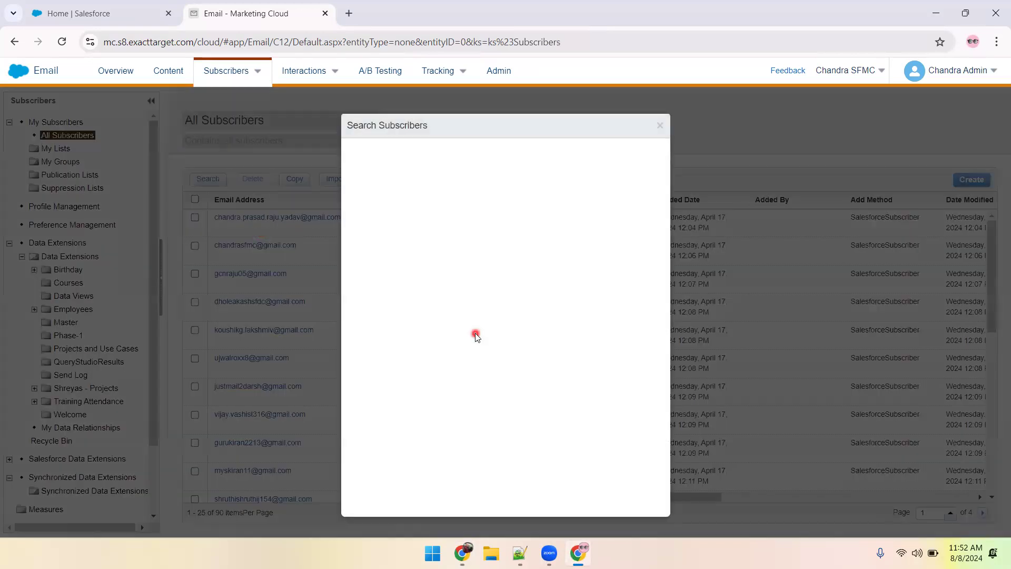
pyautogui.click(485, 199)
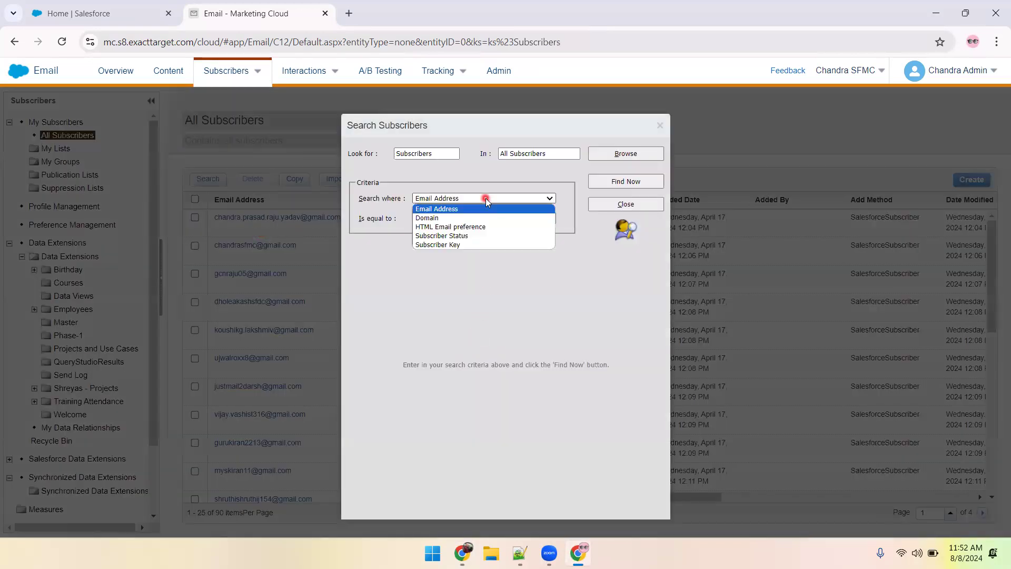
pyautogui.click(453, 244)
pyautogui.click(456, 218)
pyautogui.hotkey('ctrl', 'v')
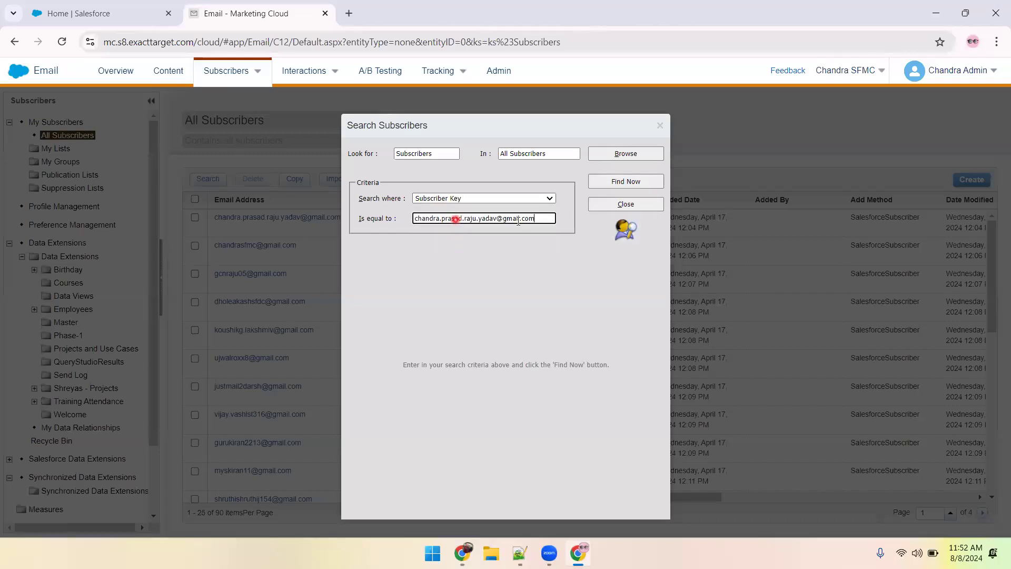
pyautogui.click(625, 181)
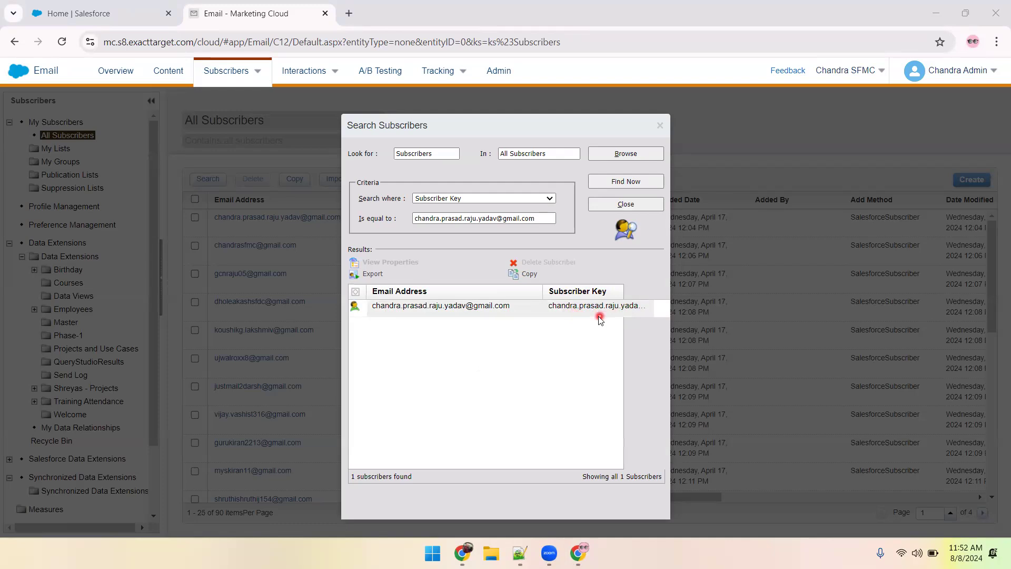
pyautogui.click(631, 204)
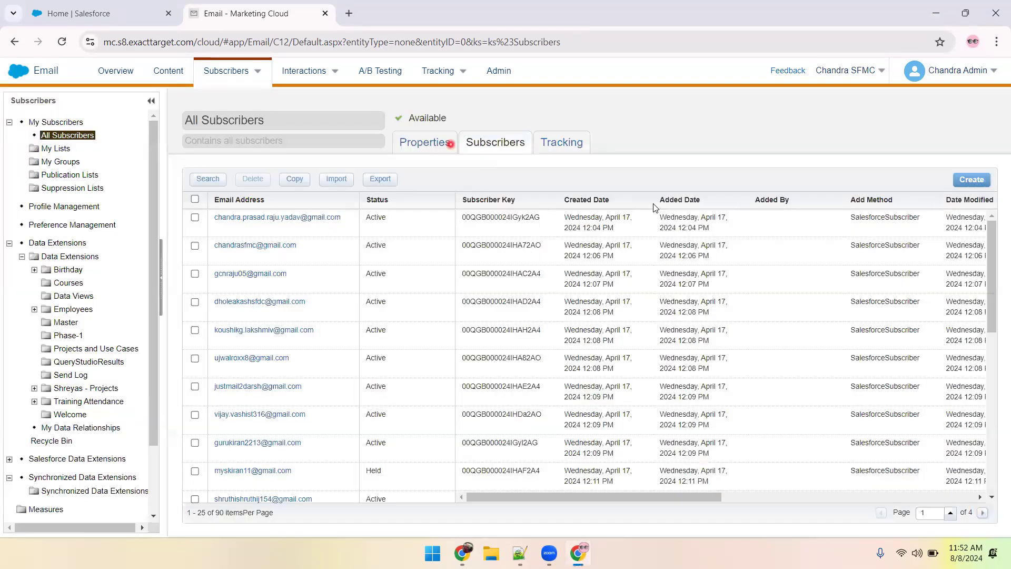
# Check the subscriber total in the All Subscribers properties and open the 07-August-2024 Multiple Email Address DE.txt notes in Notepad++.
pyautogui.click(432, 143)
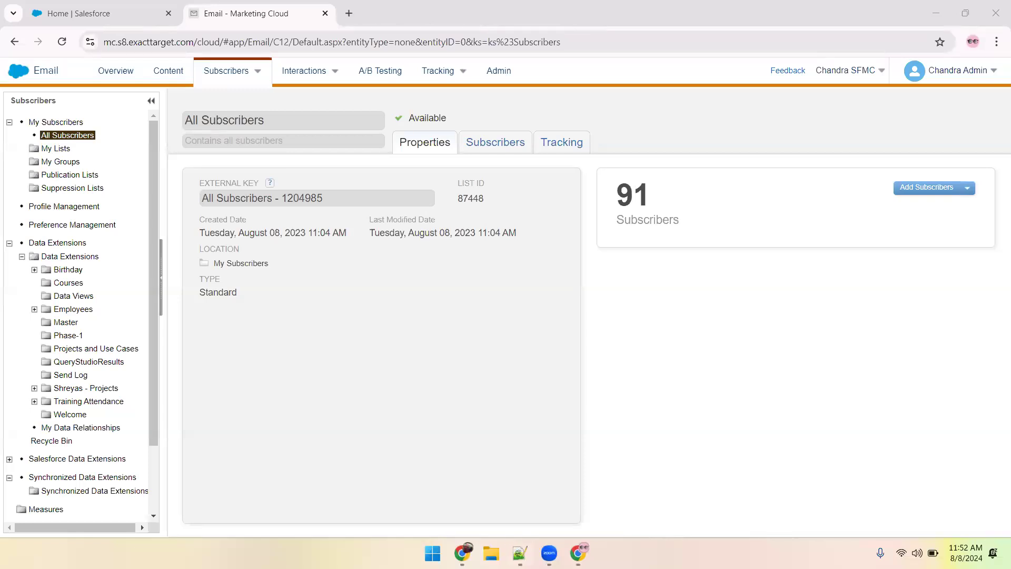
pyautogui.hotkey('alt', 'Tab')
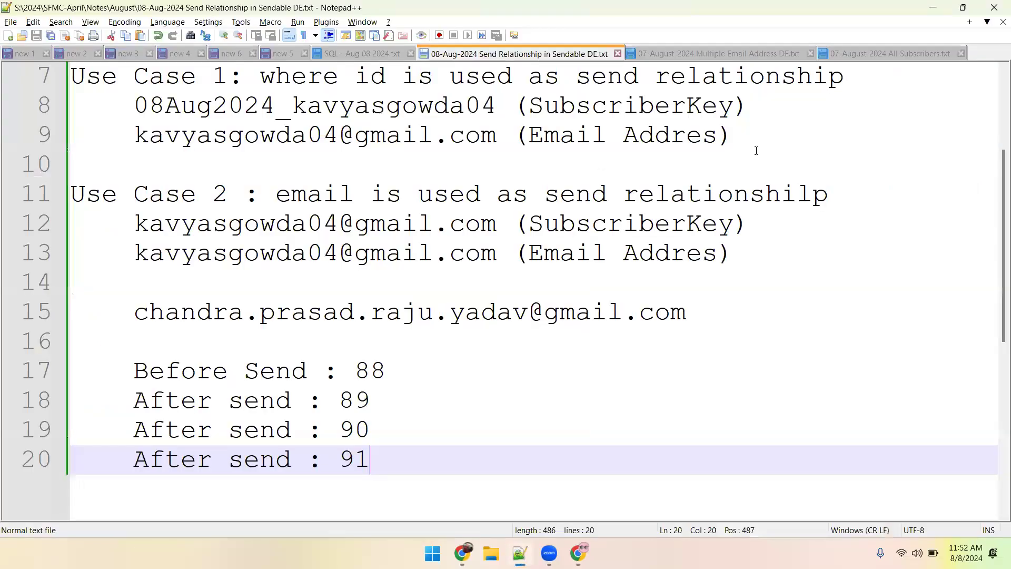
pyautogui.click(732, 55)
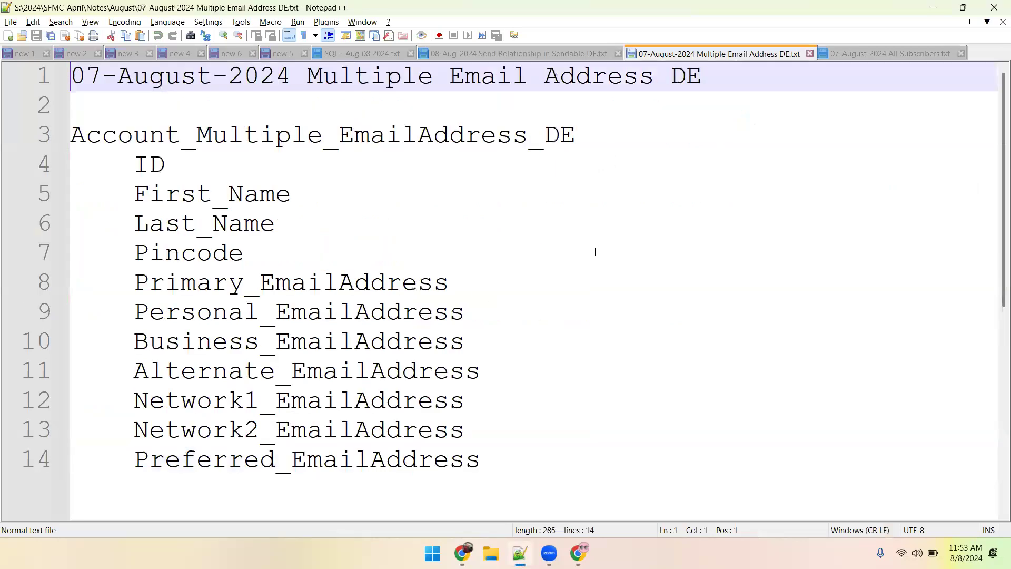
# Look over the 07-August-2024 All Subscribers.txt notes, and close both that file and 07-August-2024 Multiple Email Address DE.txt.
pyautogui.click(852, 52)
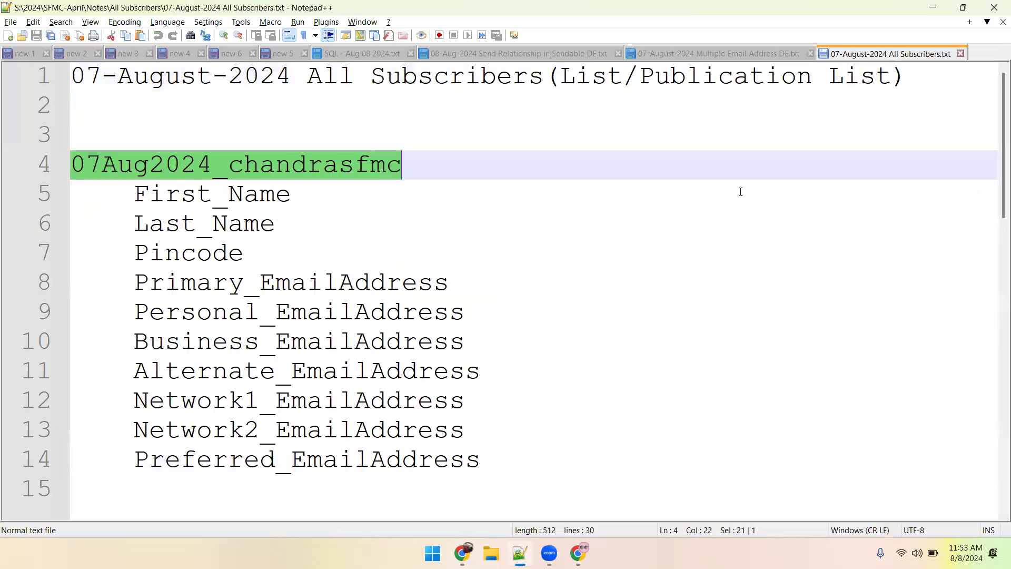
pyautogui.scroll(-6, 451, 330)
pyautogui.scroll(6, 452, 330)
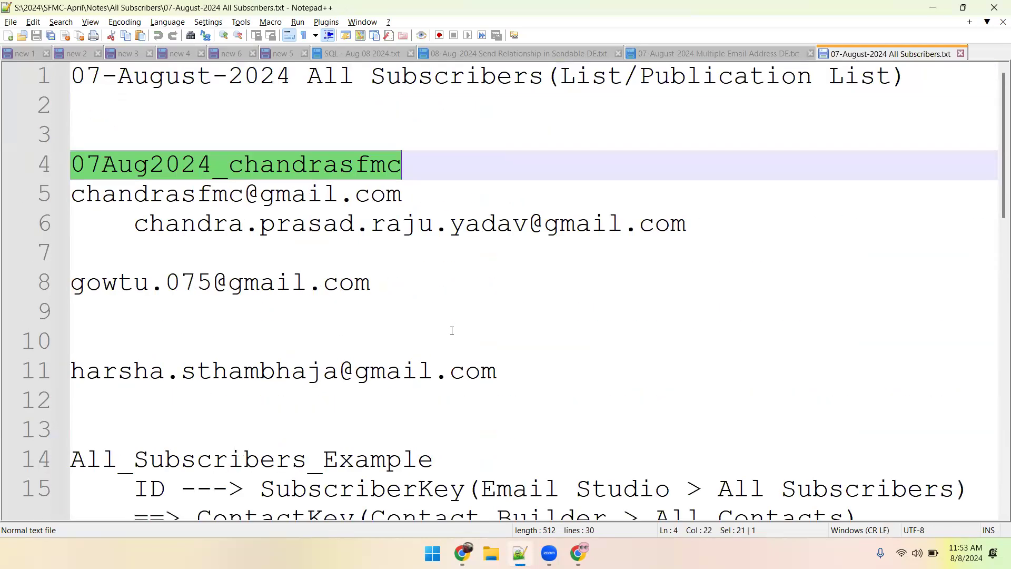
pyautogui.middleClick(852, 57)
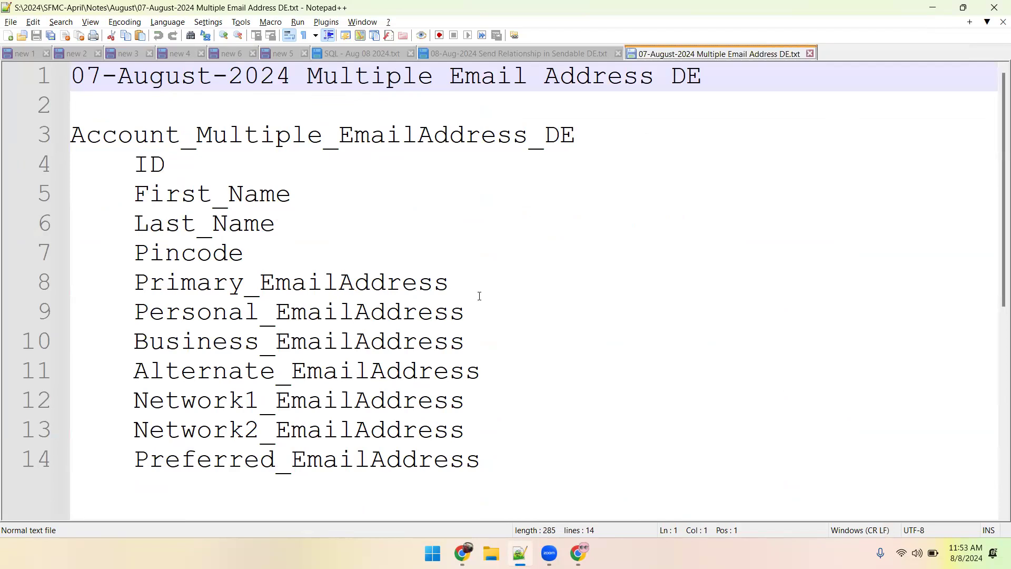
pyautogui.middleClick(689, 56)
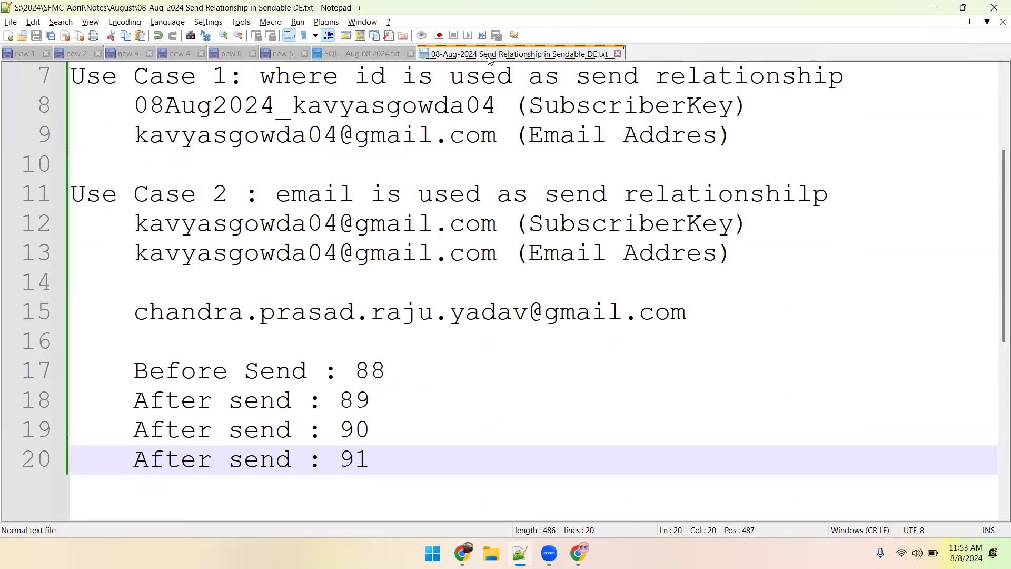
# Review both use cases and the before-and-after send counts in the 08-Aug-2024 Send Relationship in Sendable DE.txt notes.
pyautogui.scroll(2, 478, 350)
pyautogui.scroll(-5, 478, 350)
pyautogui.scroll(2, 478, 350)
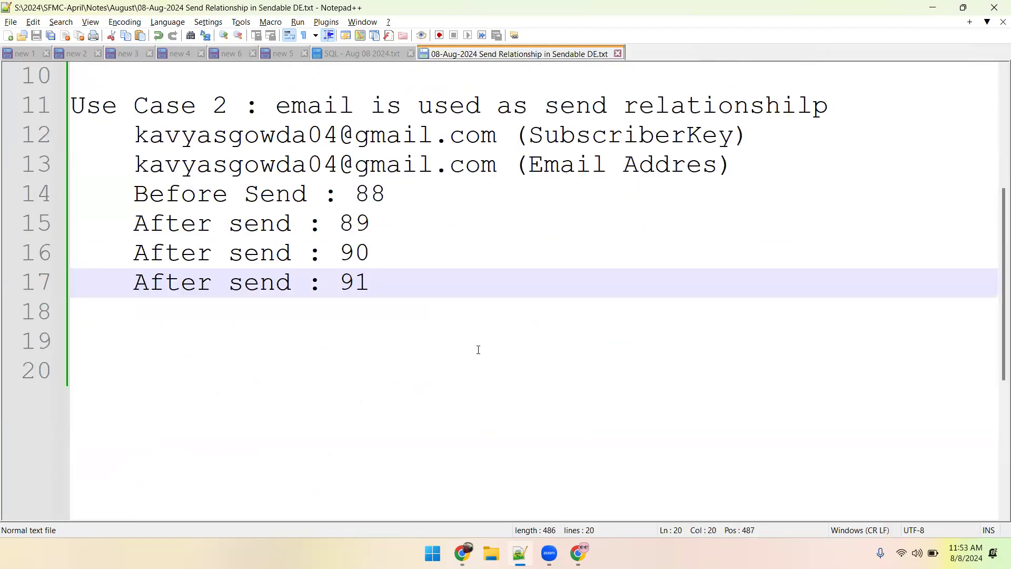
pyautogui.scroll(3, 478, 350)
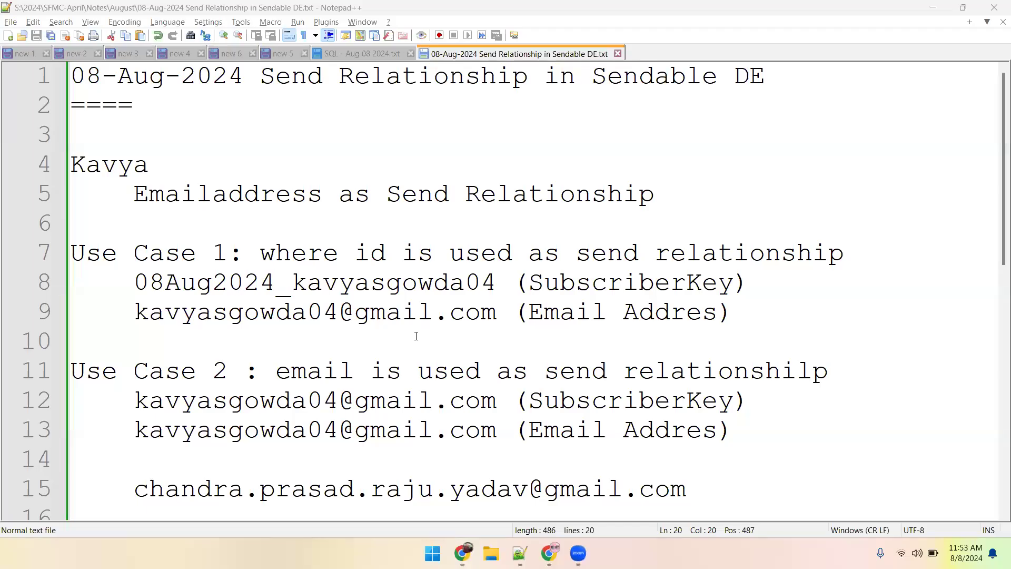
pyautogui.scroll(-1, 416, 335)
pyautogui.scroll(1, 416, 336)
# Highlight the SubscriberKey and the email address under Use Case 1 in turn to compare the two identifiers.
pyautogui.doubleClick(188, 283)
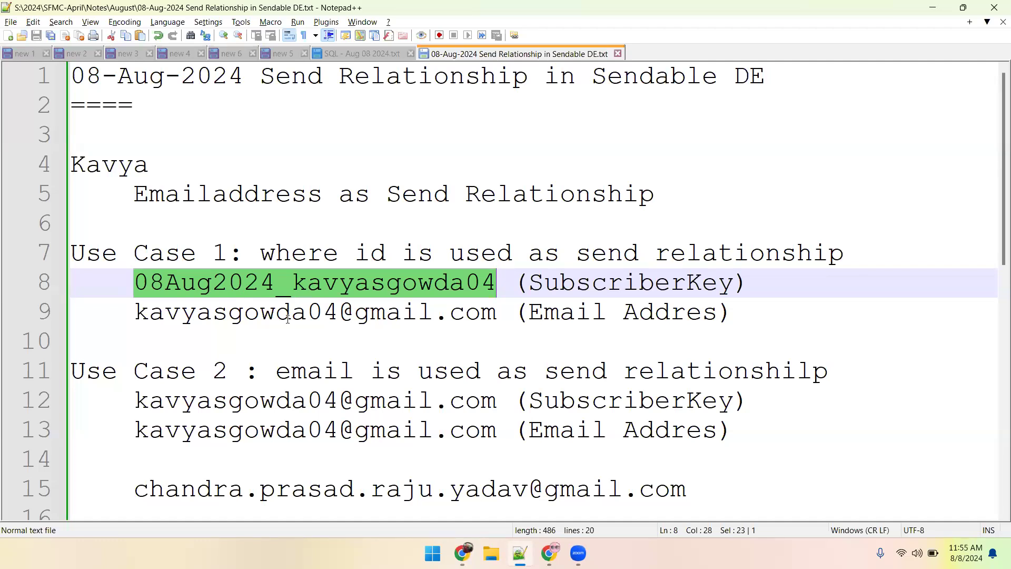
pyautogui.doubleClick(289, 284)
pyautogui.doubleClick(289, 311)
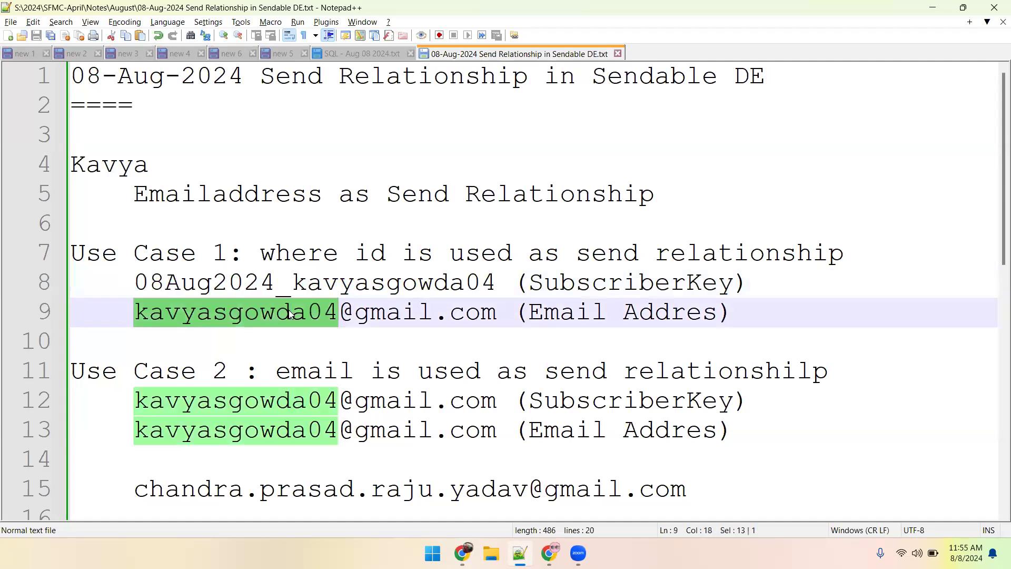
pyautogui.doubleClick(267, 292)
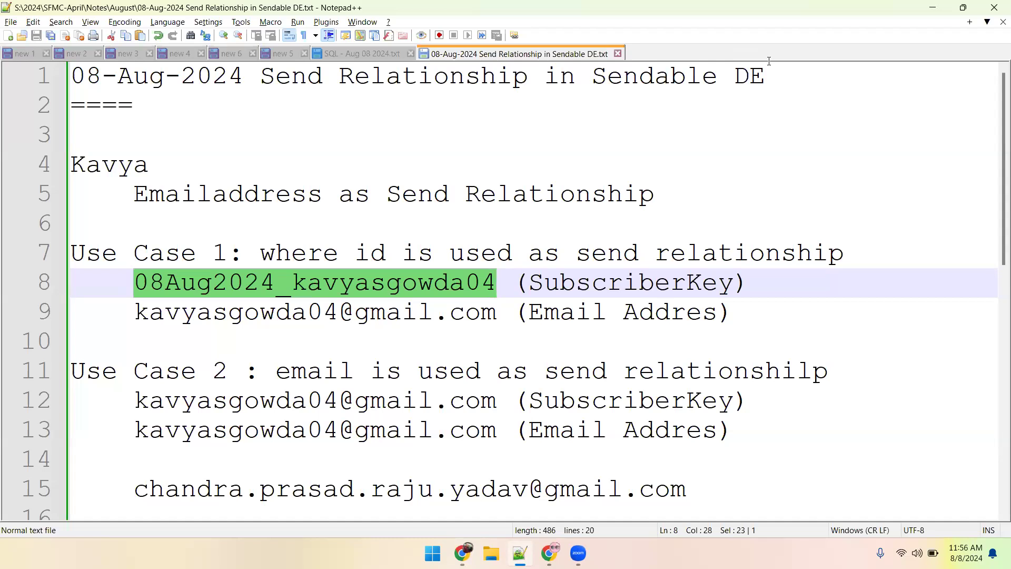
pyautogui.hotkey('alt', 'Tab')
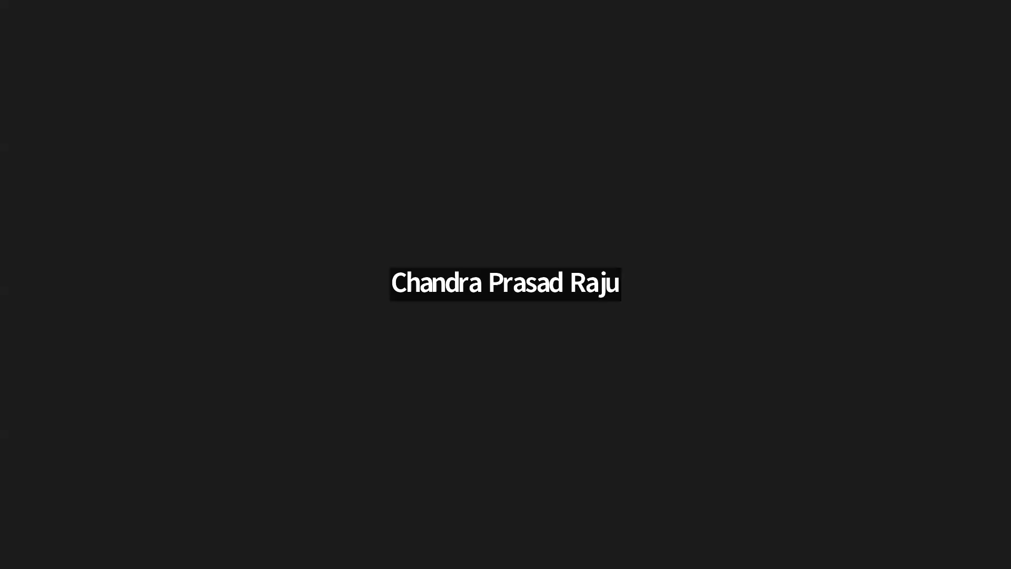